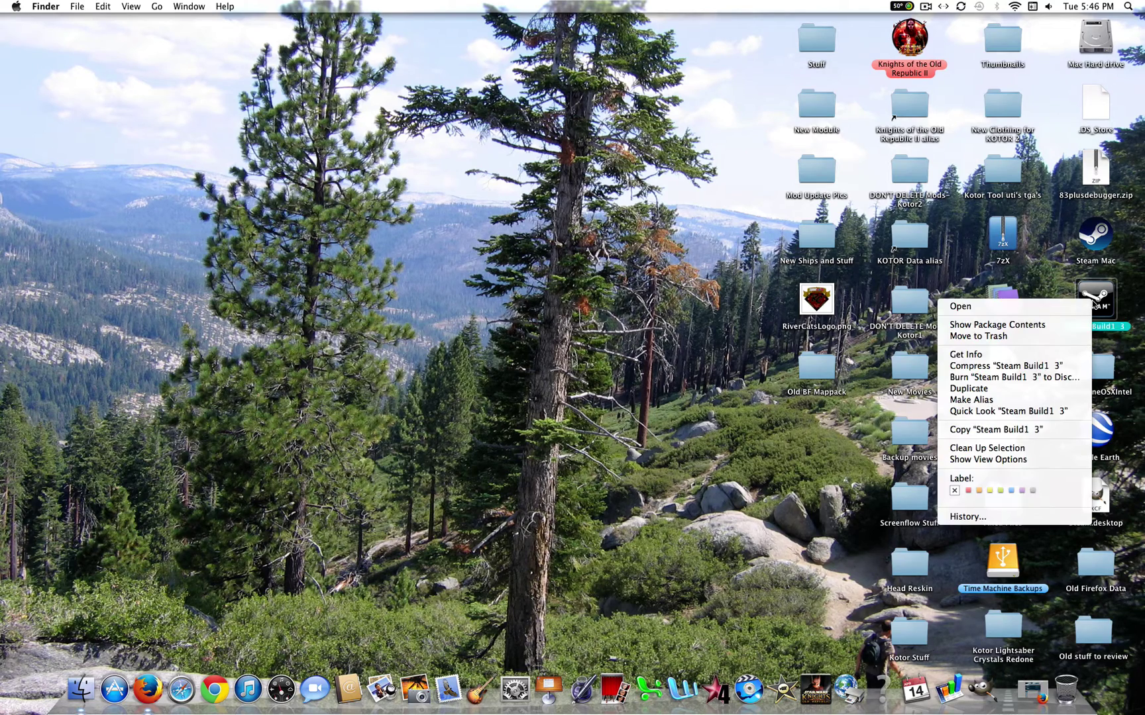
Browse the Steam Build1 3 package from drive_c to Star Wars Battlefront II's GameData folder
click(1011, 325)
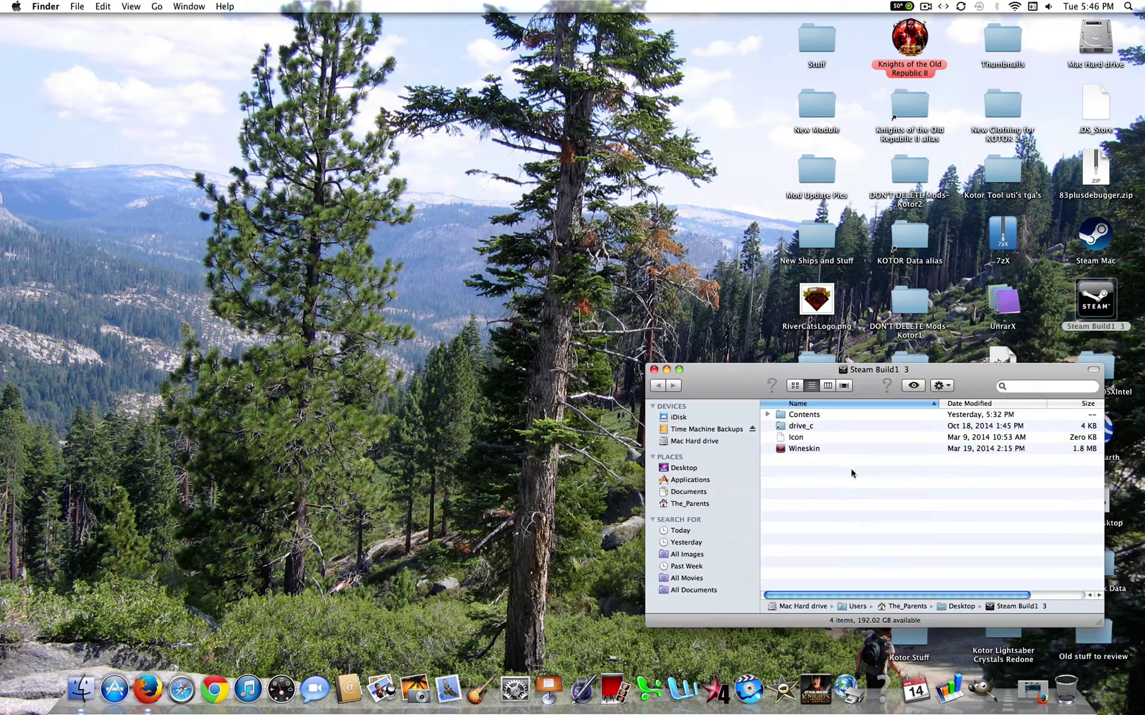
double_click(813, 430)
double_click(814, 415)
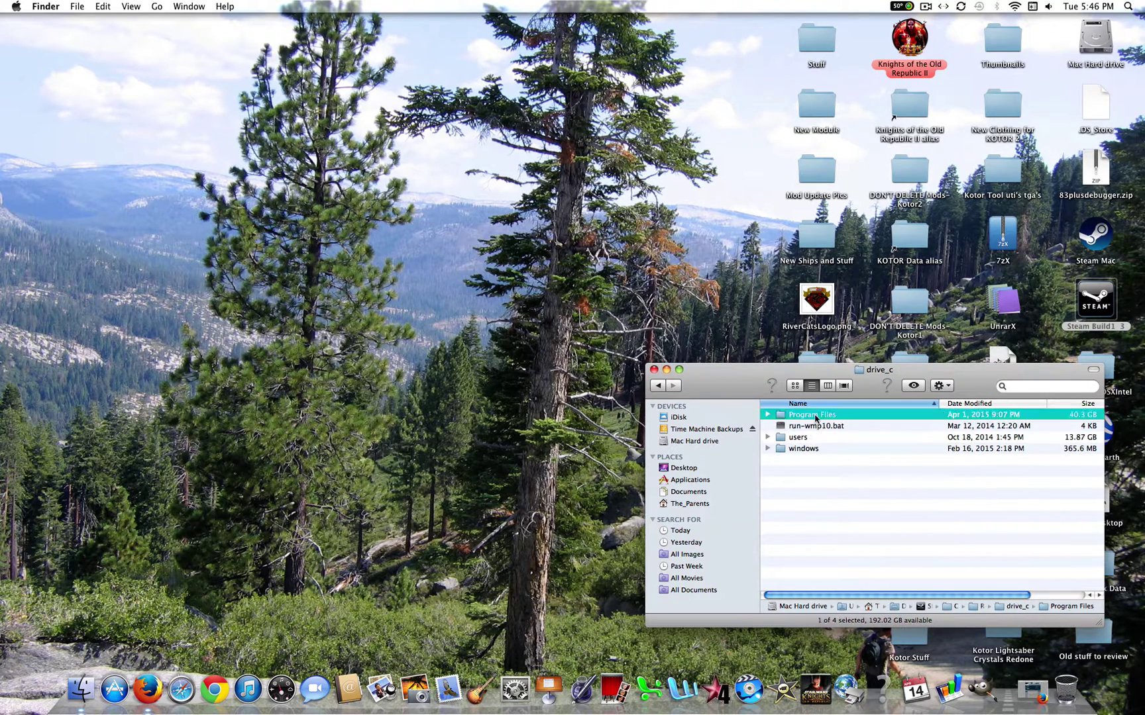
double_click(813, 449)
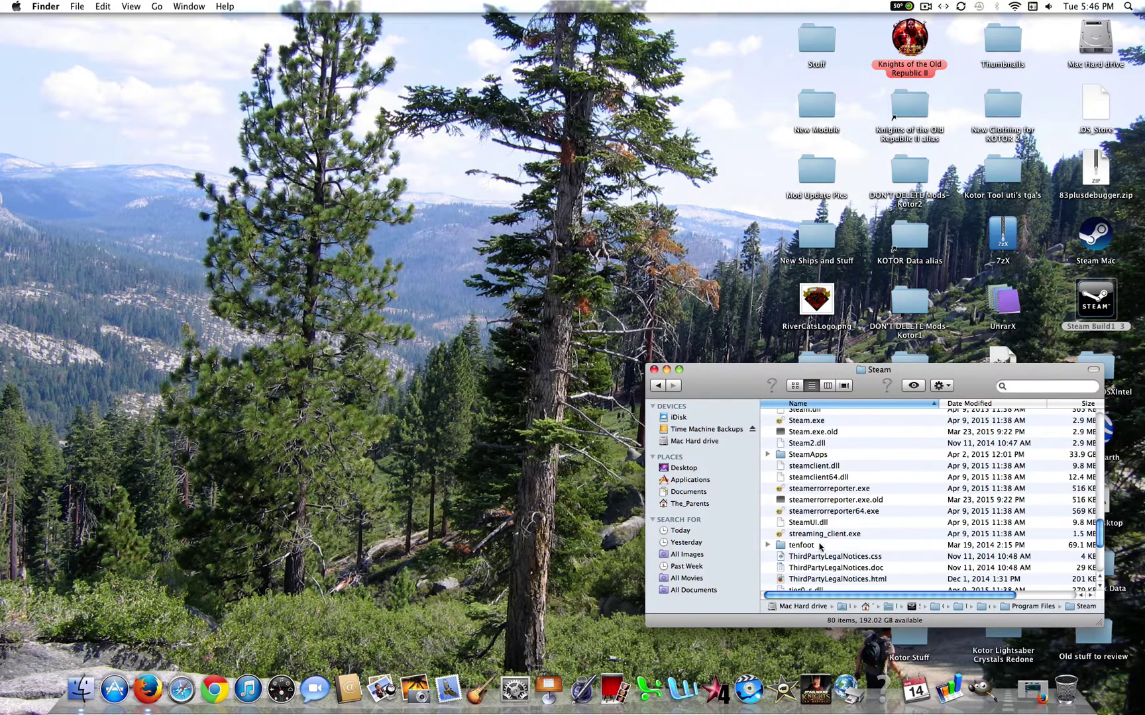
double_click(794, 455)
double_click(812, 449)
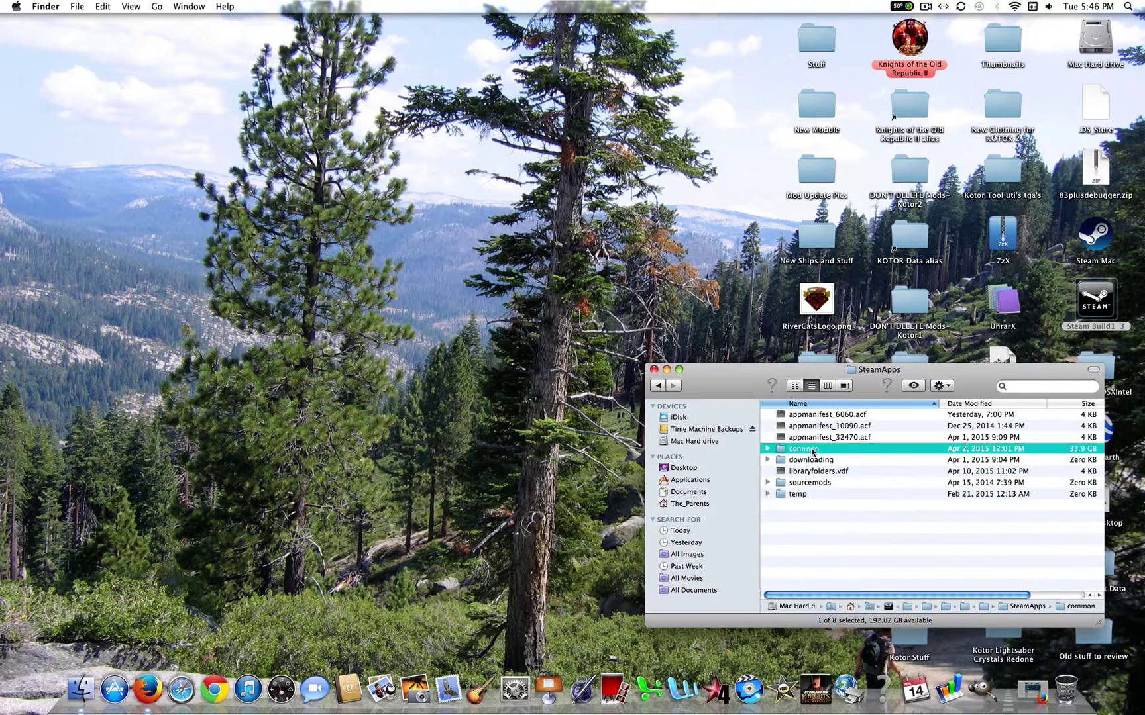
double_click(822, 428)
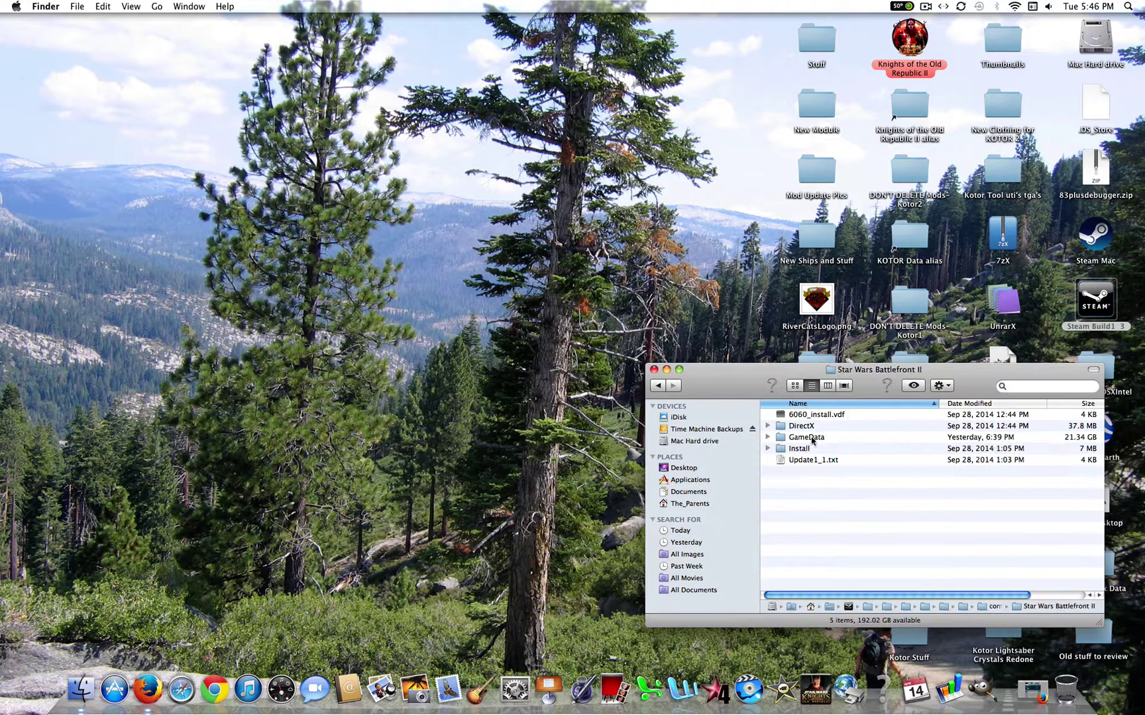
click(812, 438)
double_click(812, 438)
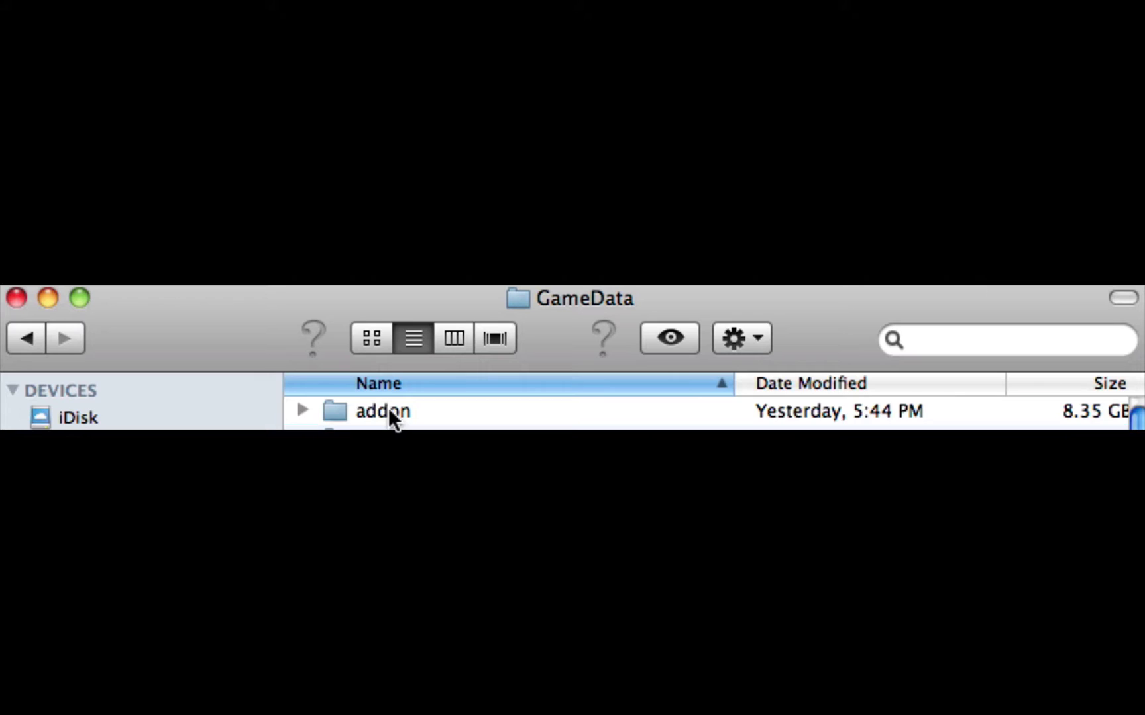
Inspect the addon and addon 2 folders, then close the window and return to Firefox
click(793, 417)
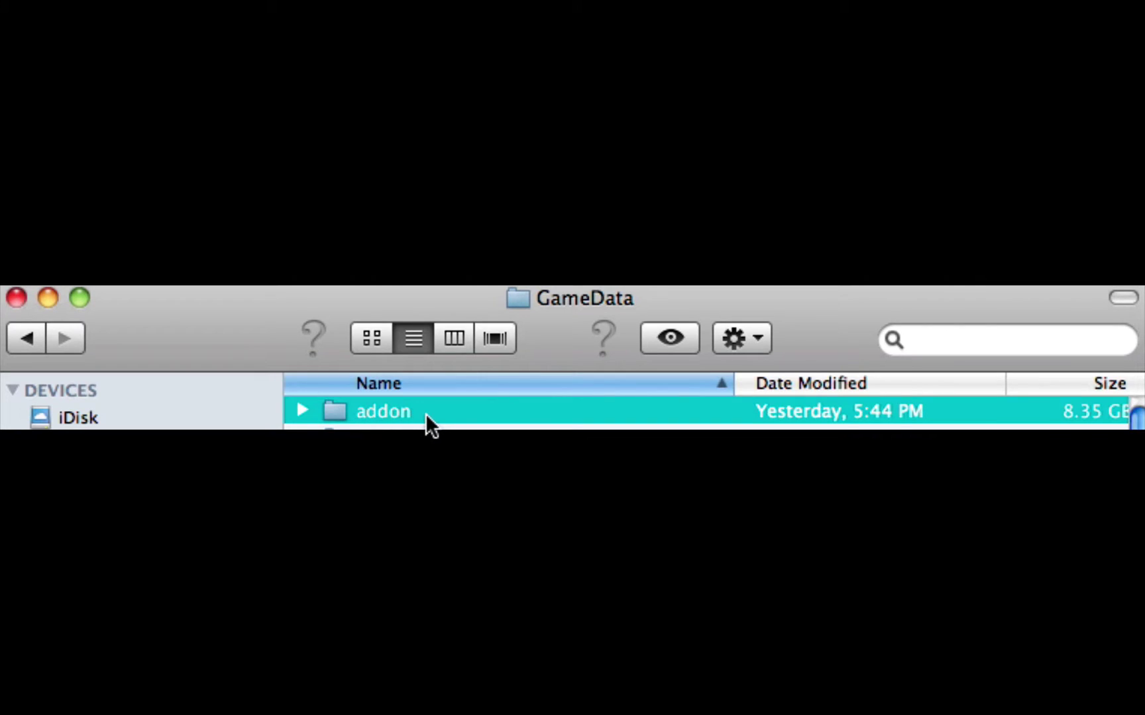
click(428, 439)
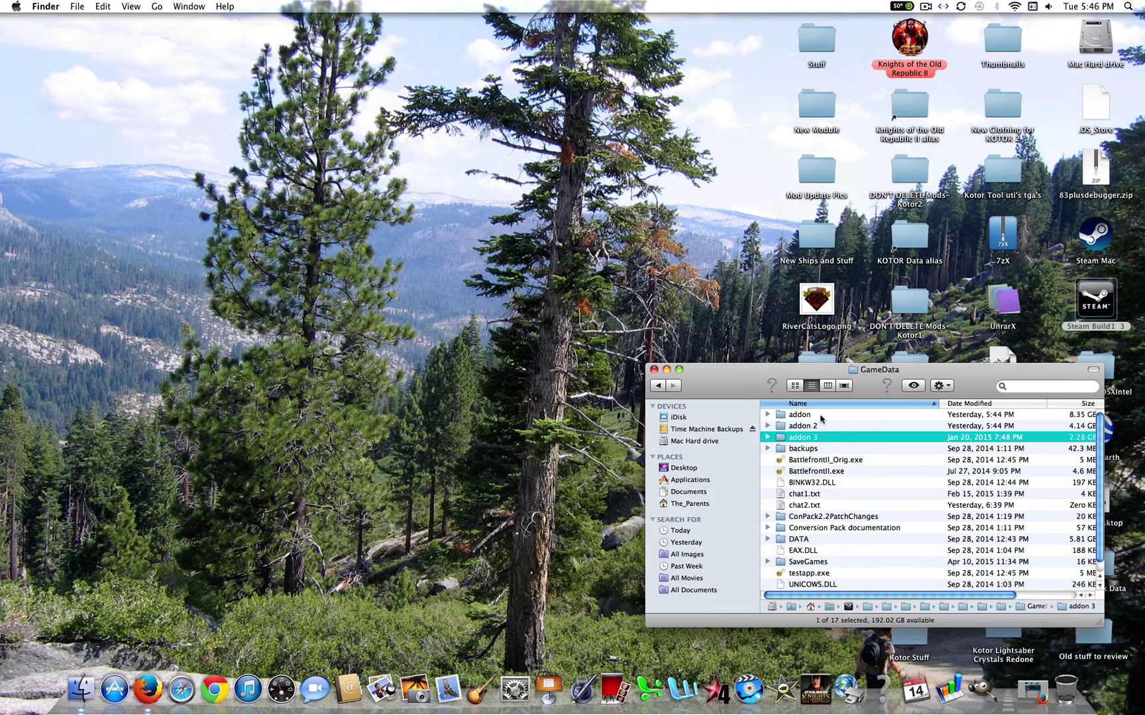
click(439, 418)
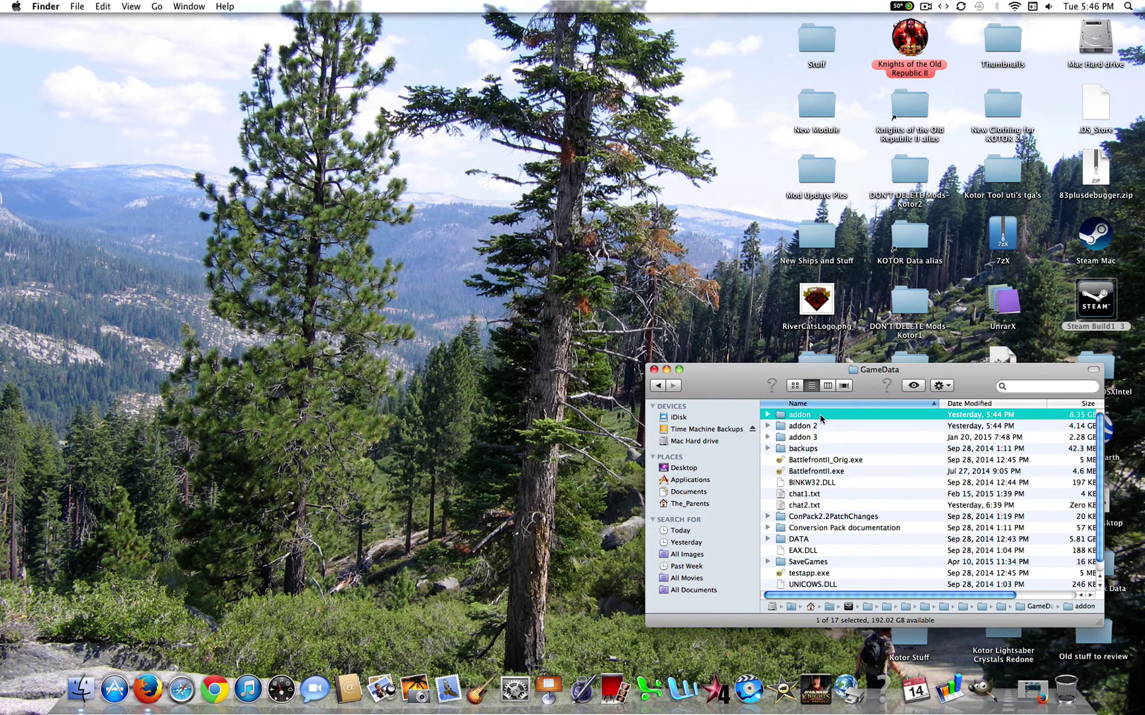
click(654, 370)
click(1032, 689)
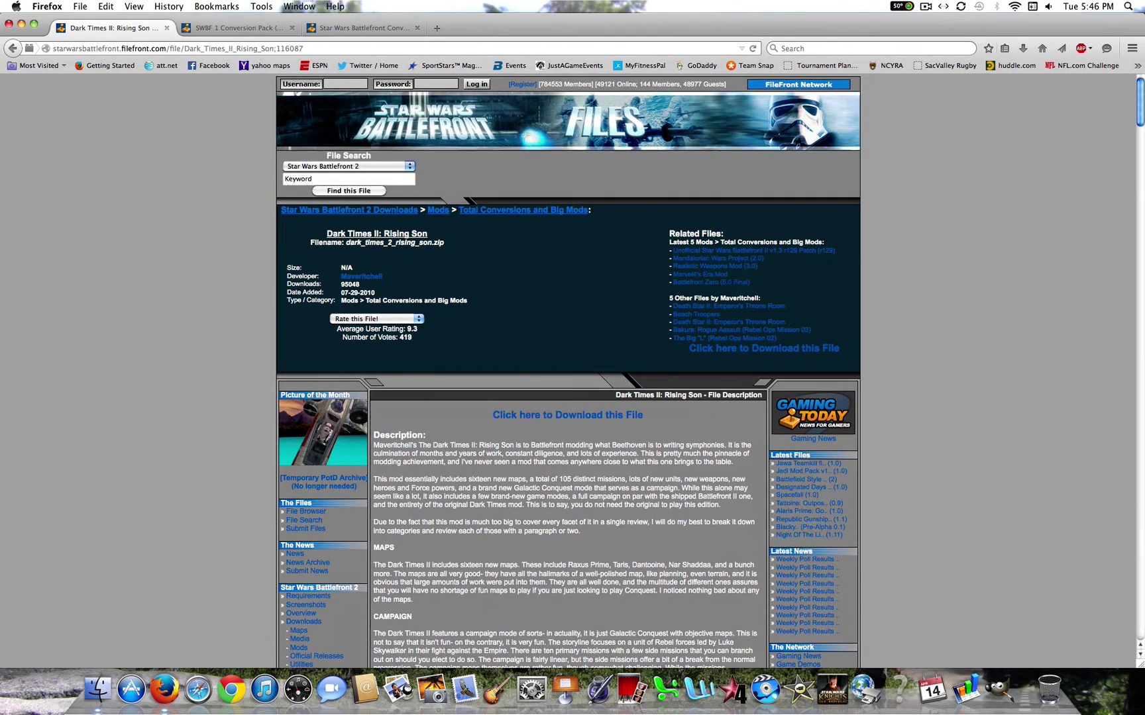
Download the 361 MB Dark Times II: Rising Son zip from GameFront, opening it with Archive Utility
drag(1140, 96, 1139, 194)
click(626, 492)
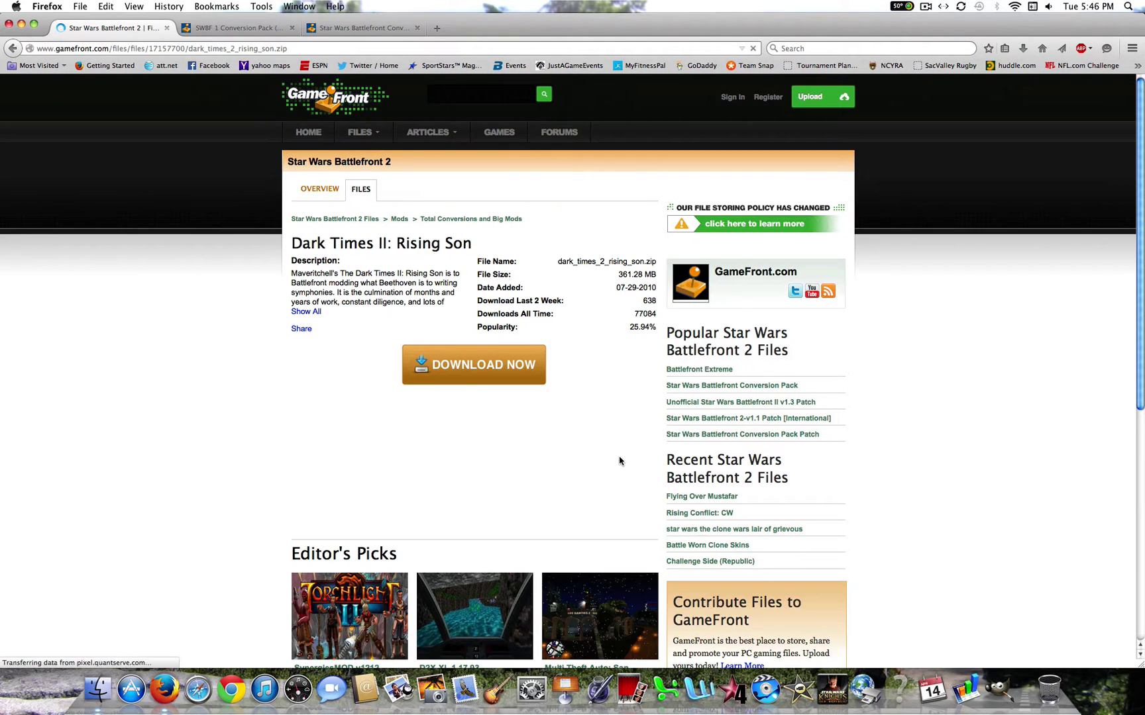
click(503, 369)
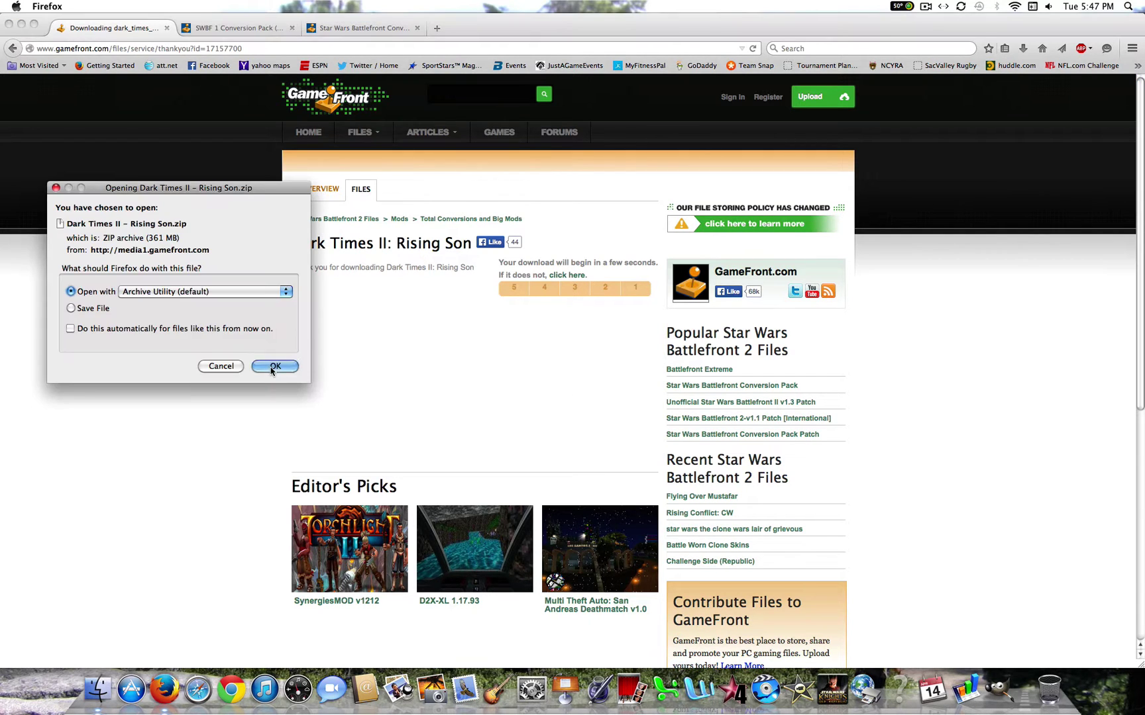
click(273, 368)
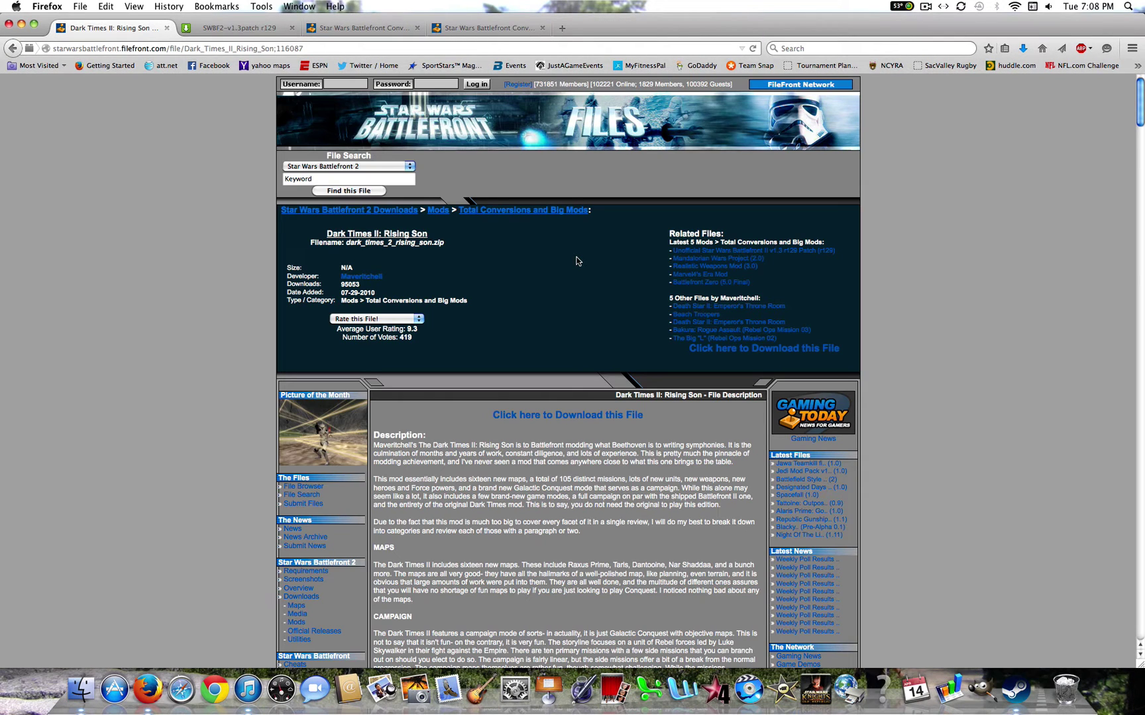
Minimize Firefox and search the Mac in Finder for 'Dark Times'
click(24, 26)
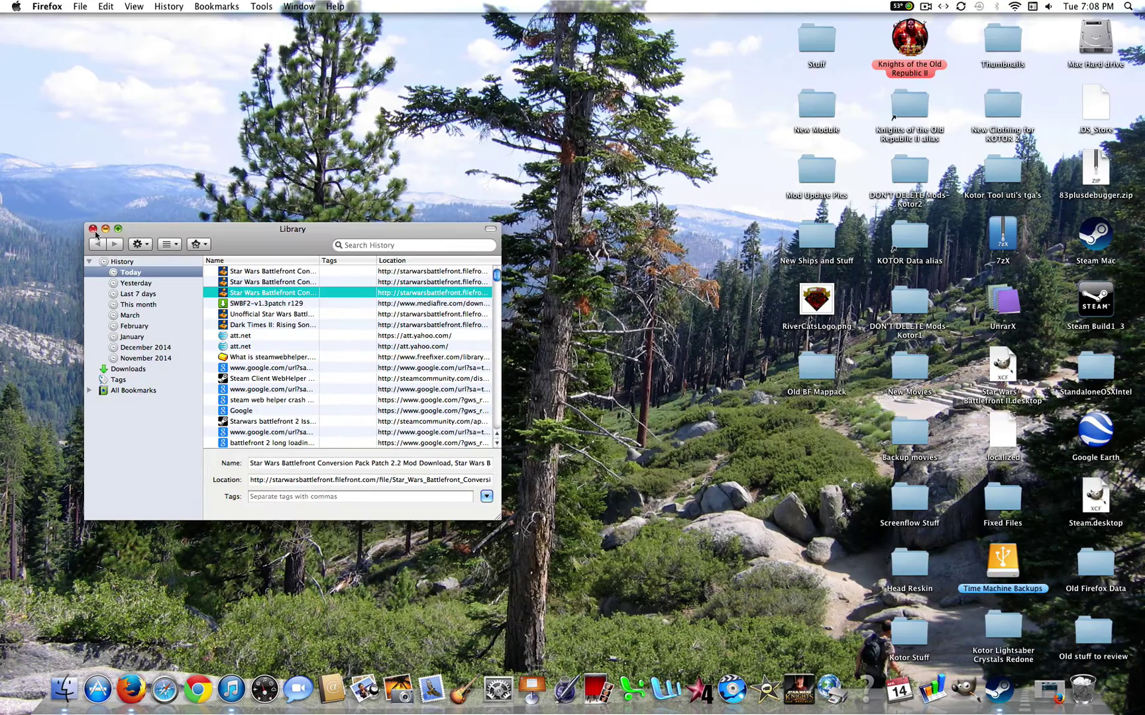
click(95, 229)
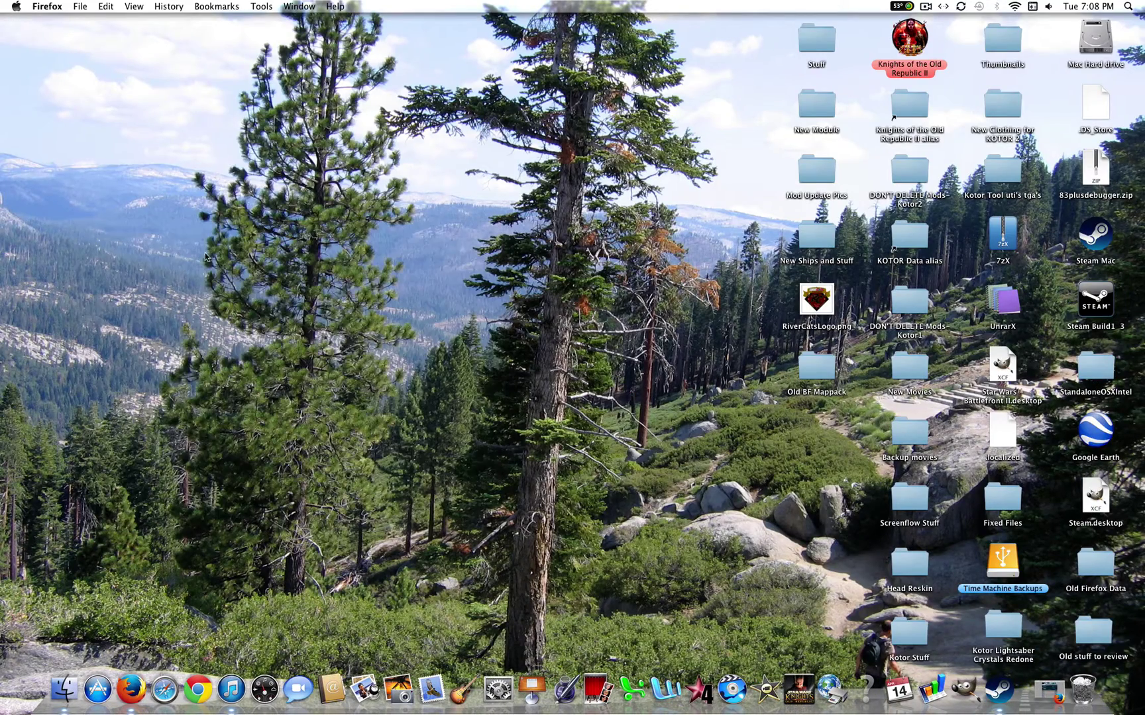
click(64, 689)
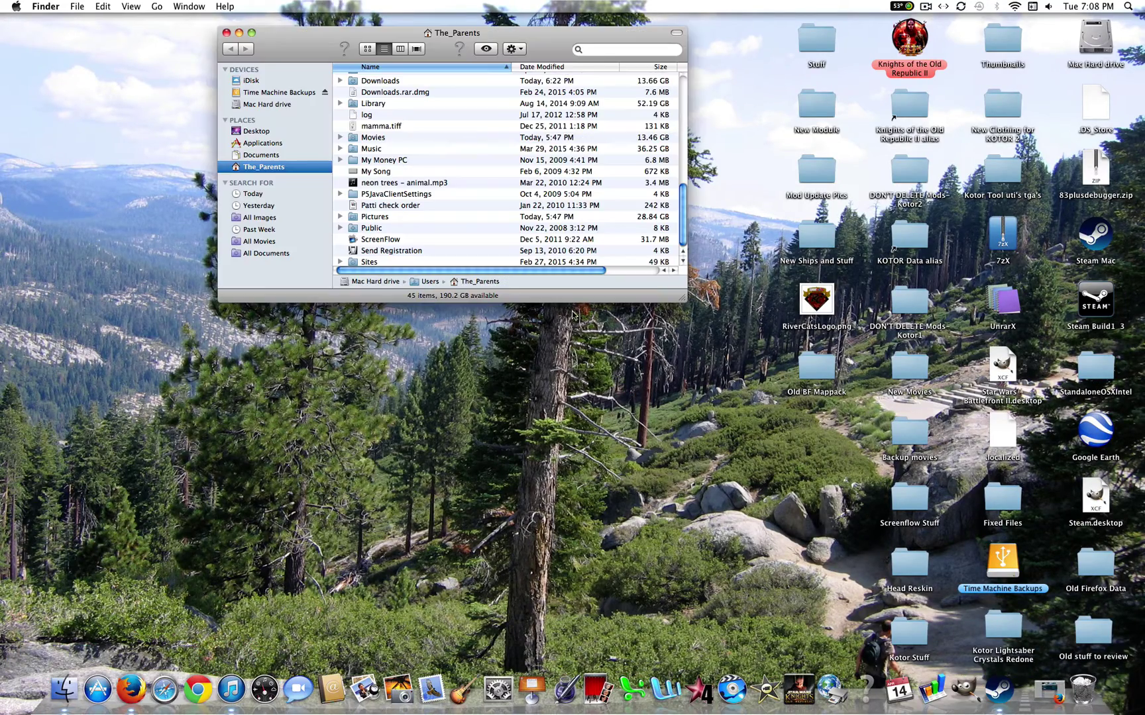
click(623, 49)
text(Dark Times)
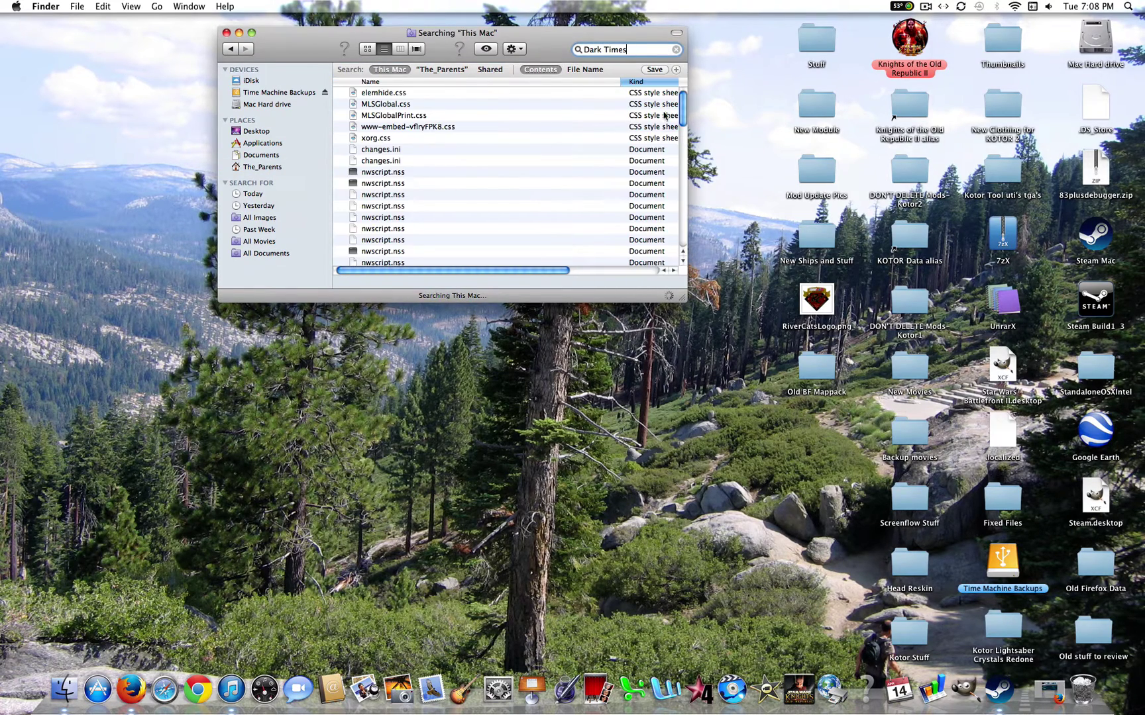
scroll(672, 218, down, 3)
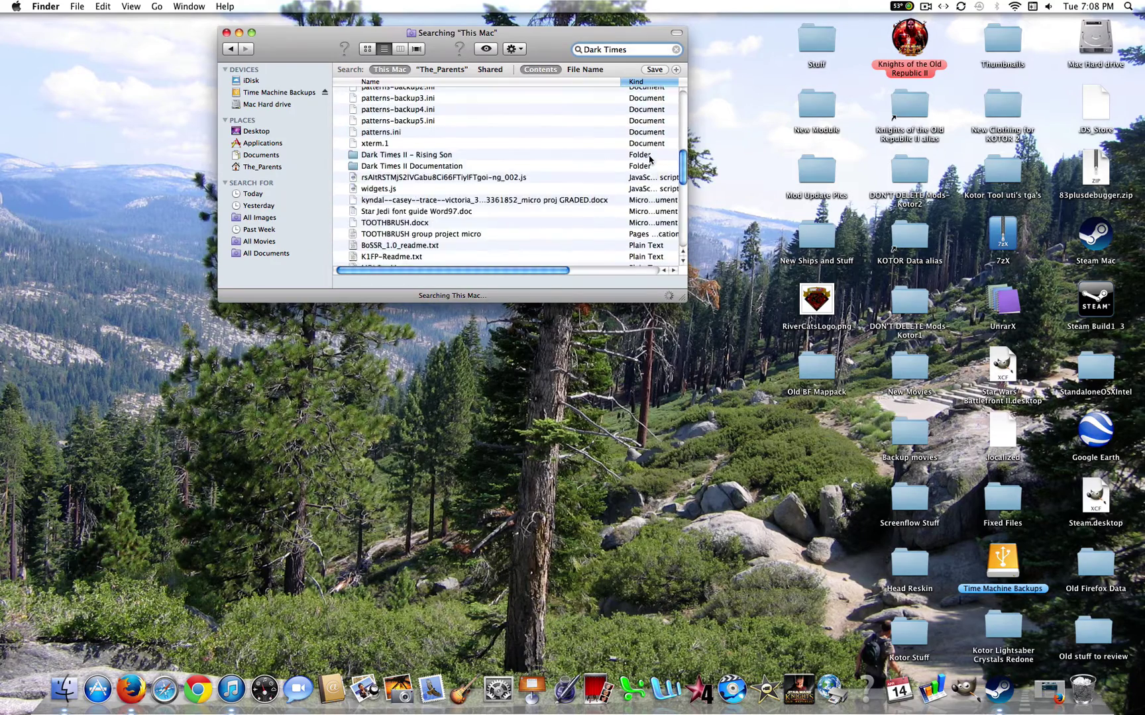
Open the Dark Times II – Rising Son folder and run RisingSon.exe, confirming the download warning
click(434, 198)
double_click(434, 198)
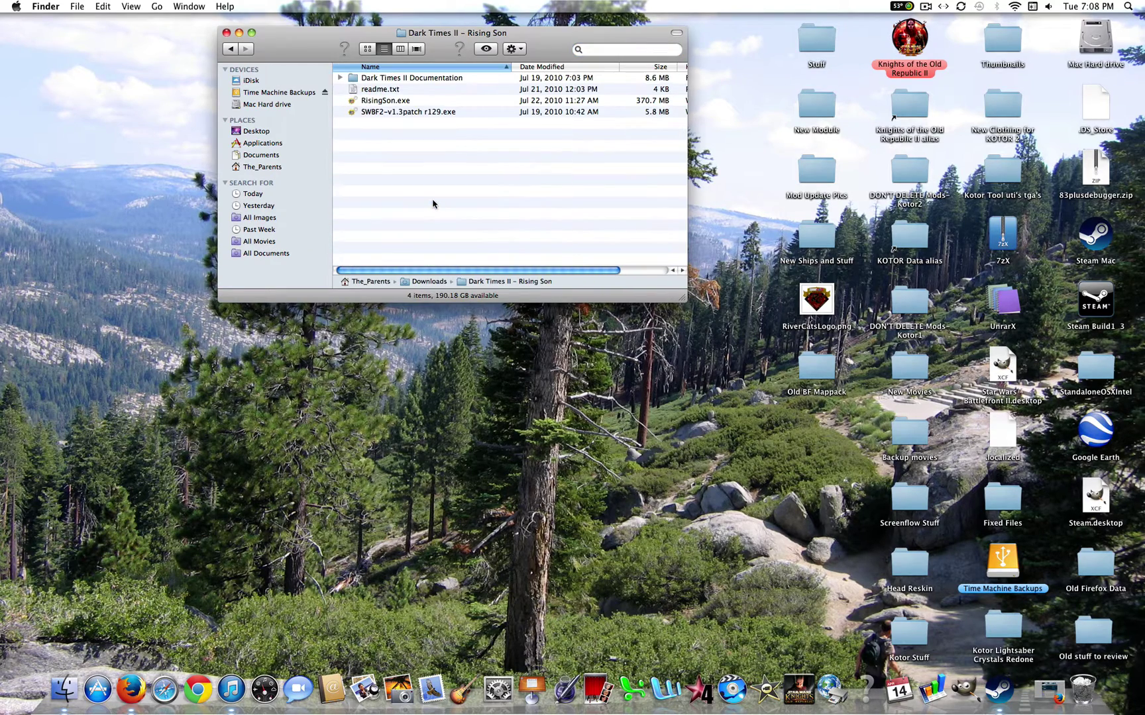
double_click(385, 101)
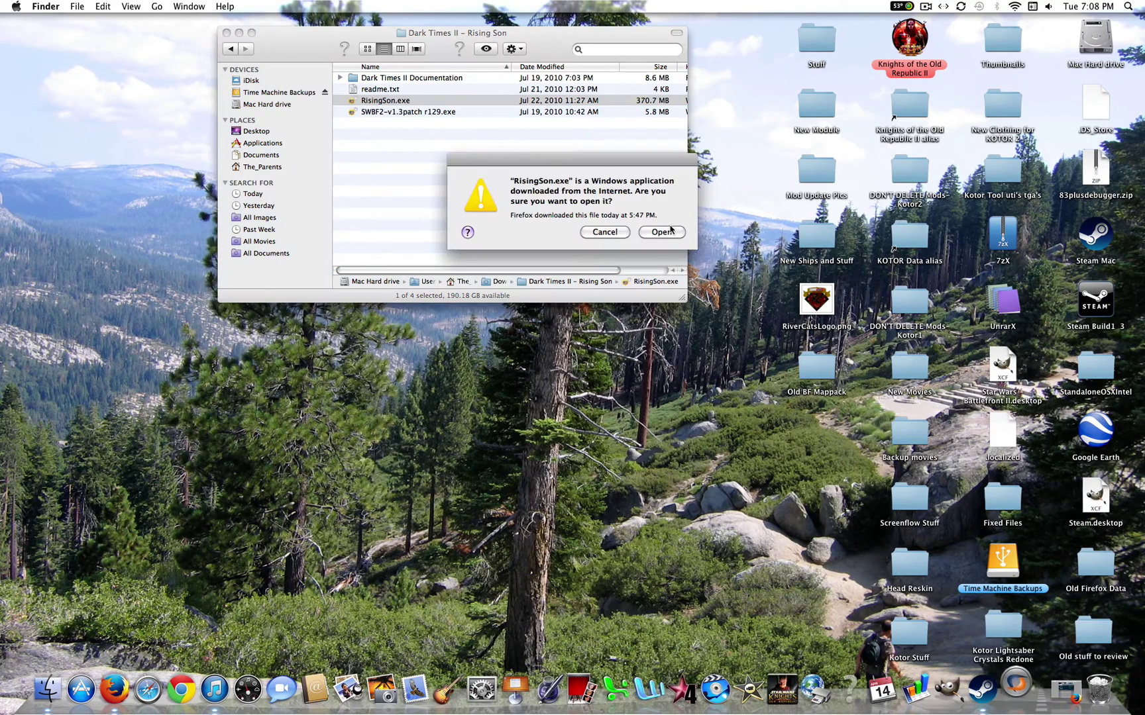
click(661, 232)
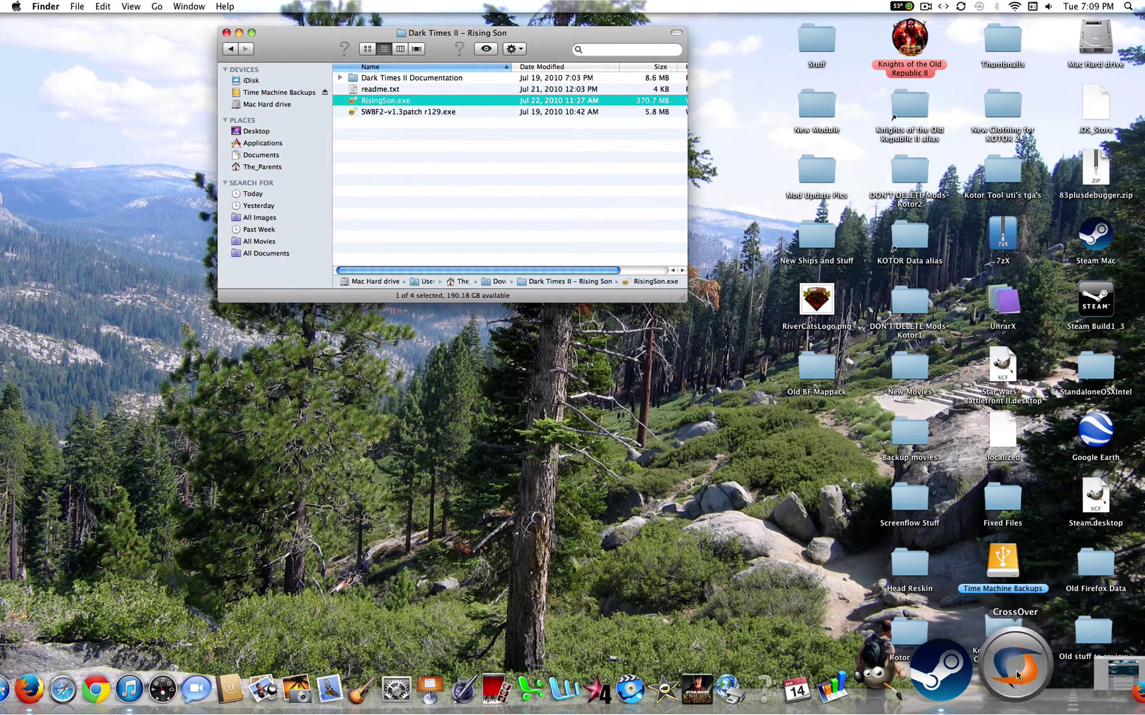
Continue the CrossOver trial and install RisingSon.exe into a new bottle with English setup language
click(701, 177)
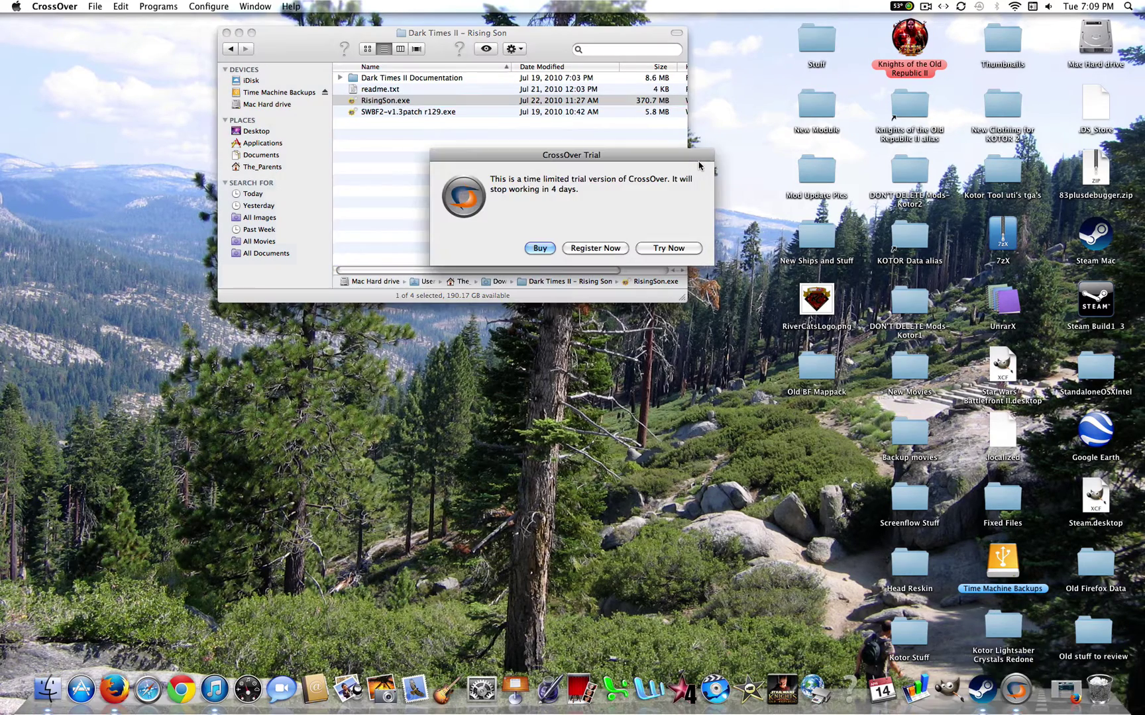
click(670, 249)
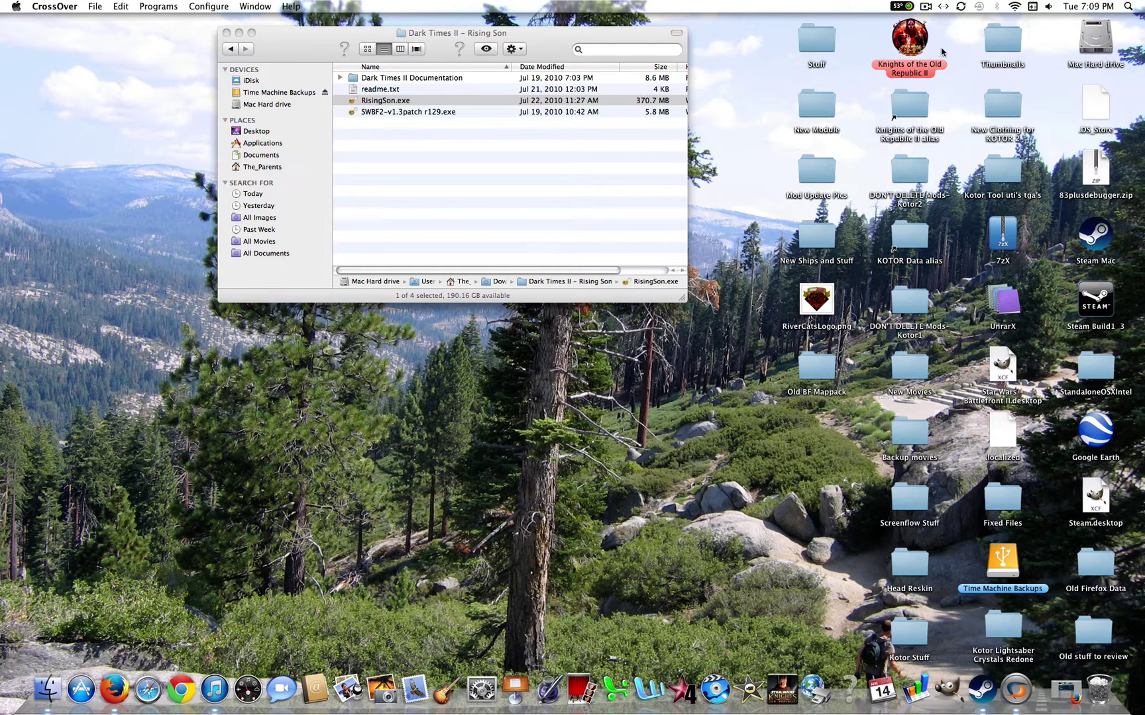
click(924, 6)
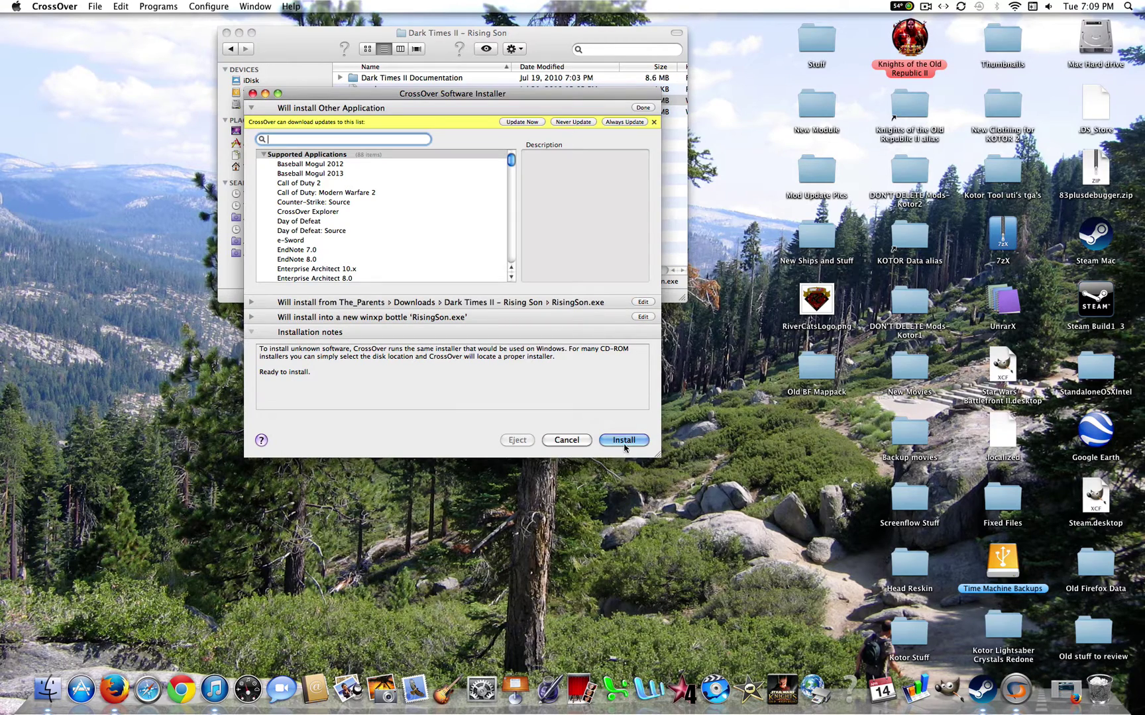
click(619, 439)
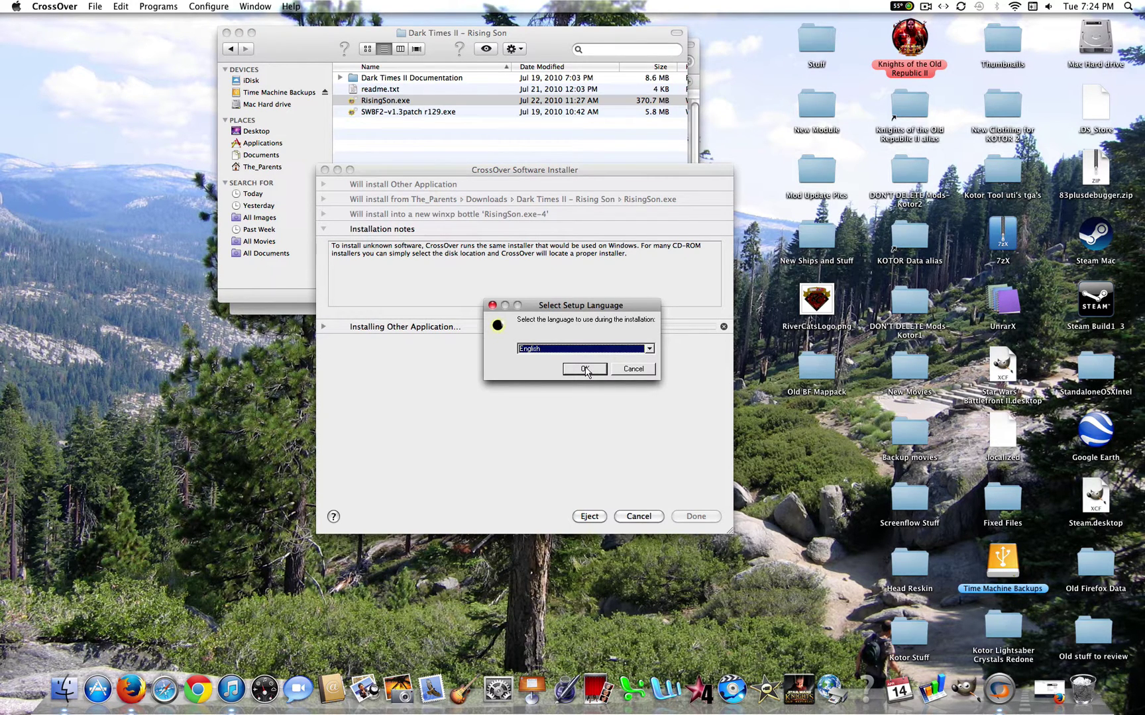
click(584, 369)
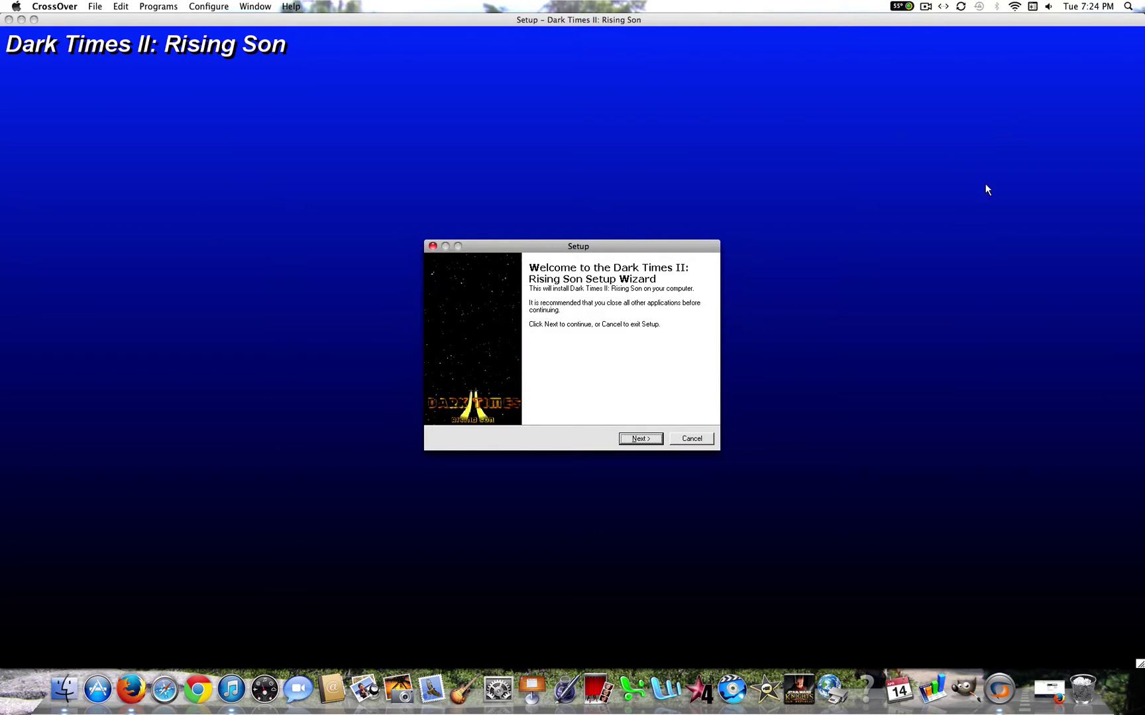
Accept the Dark Times II licence agreement and advance to the Select Destination Location page
click(631, 440)
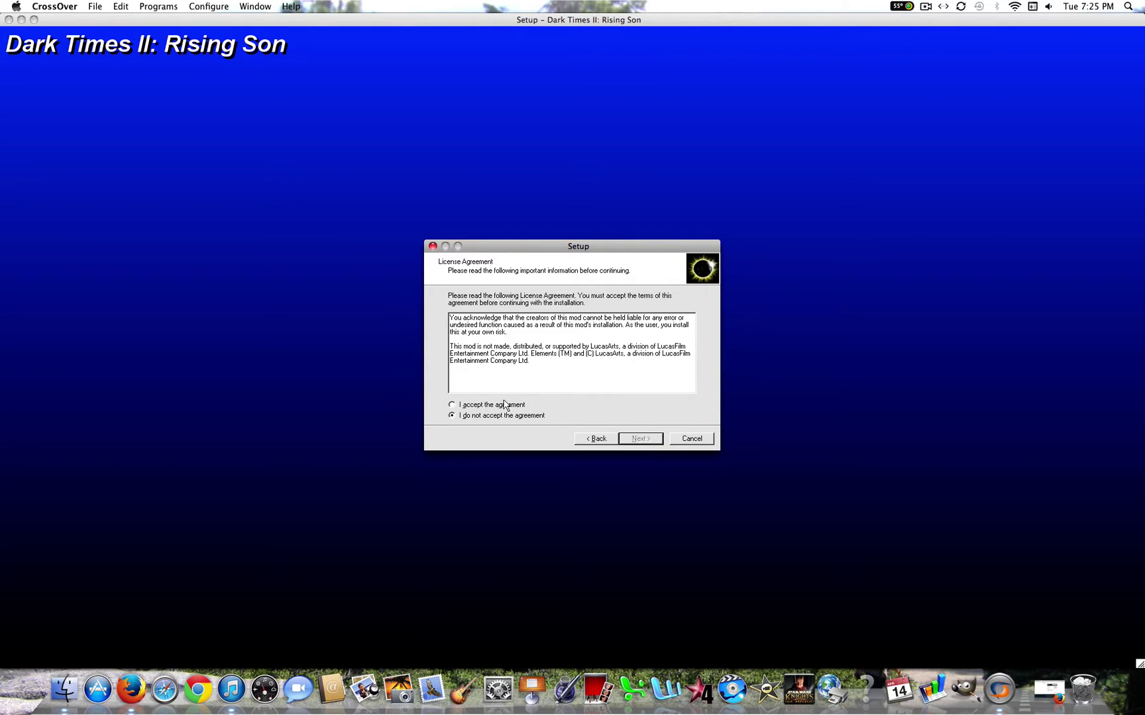
click(505, 405)
click(639, 439)
click(641, 438)
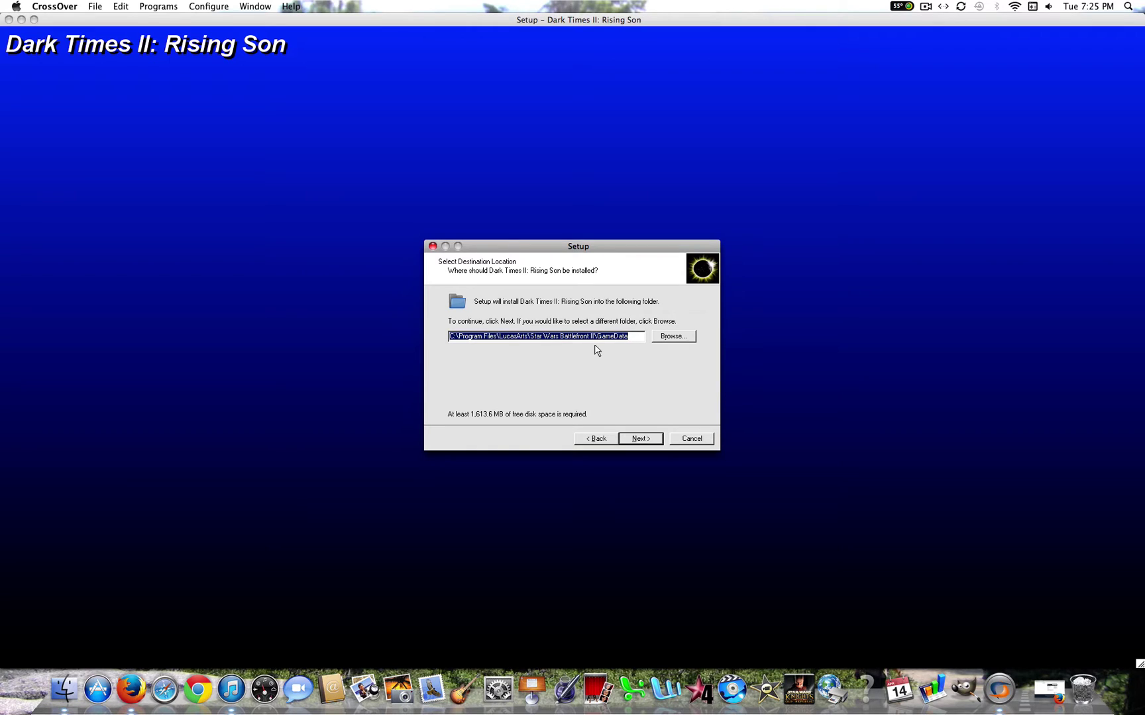
In the folder picker, expand the Mac root down to Users > The_Parents > Desktop
click(671, 338)
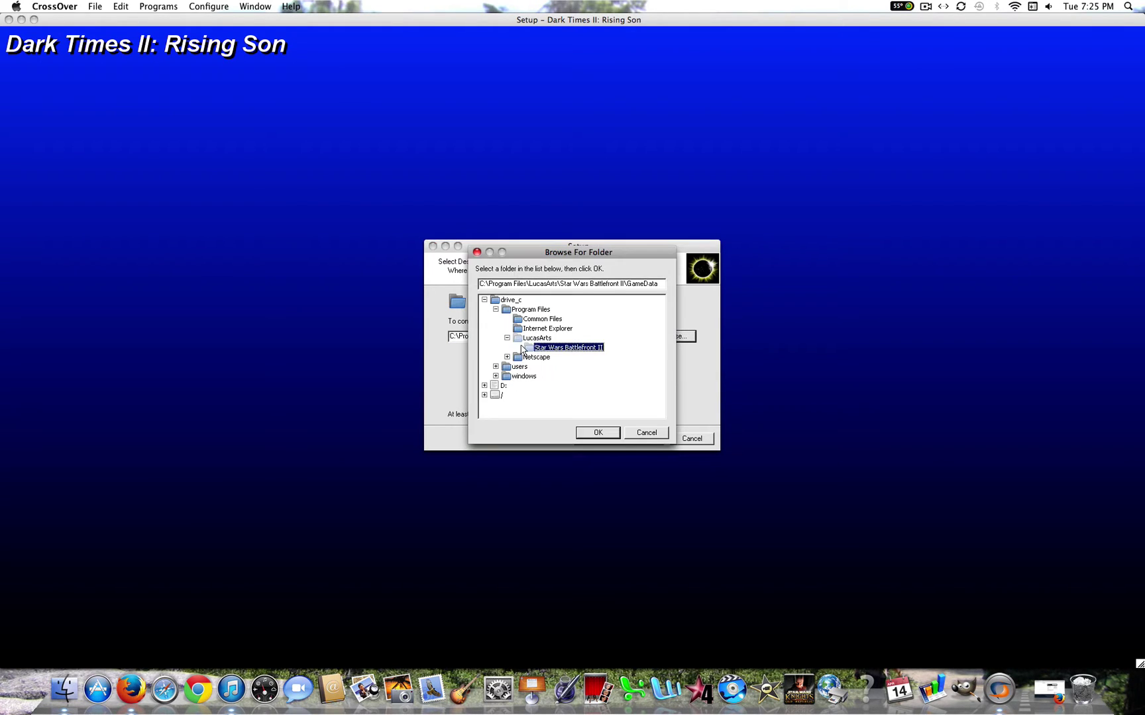
click(484, 300)
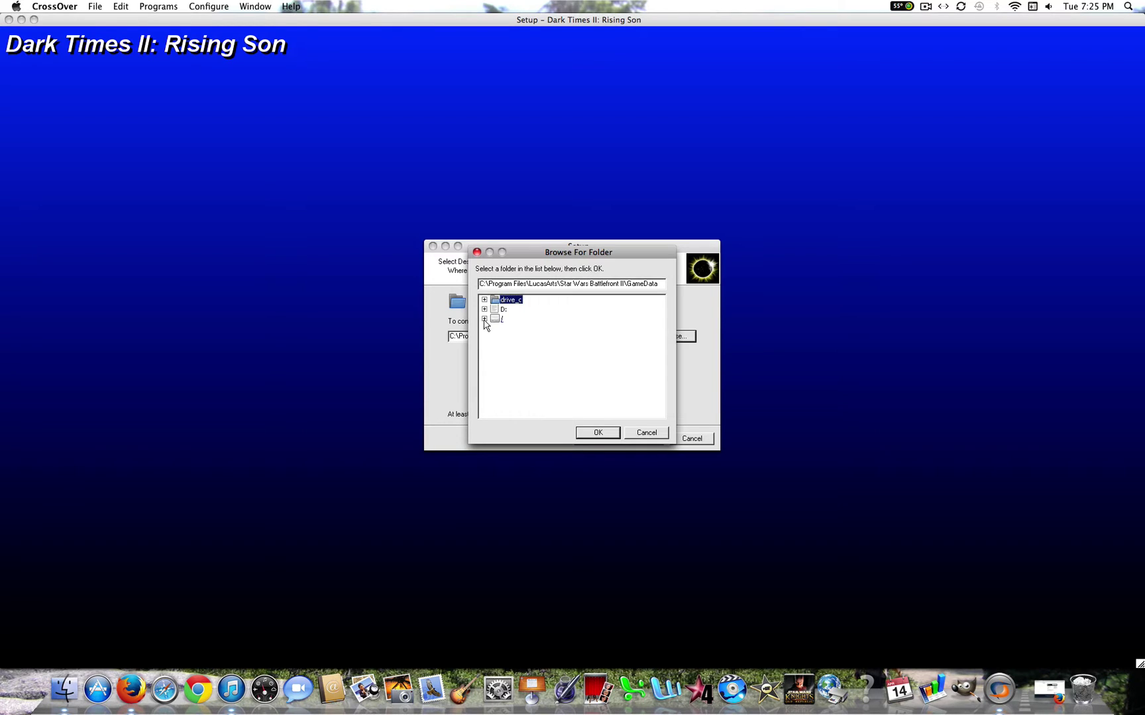
click(484, 319)
drag(661, 319, 660, 383)
click(496, 376)
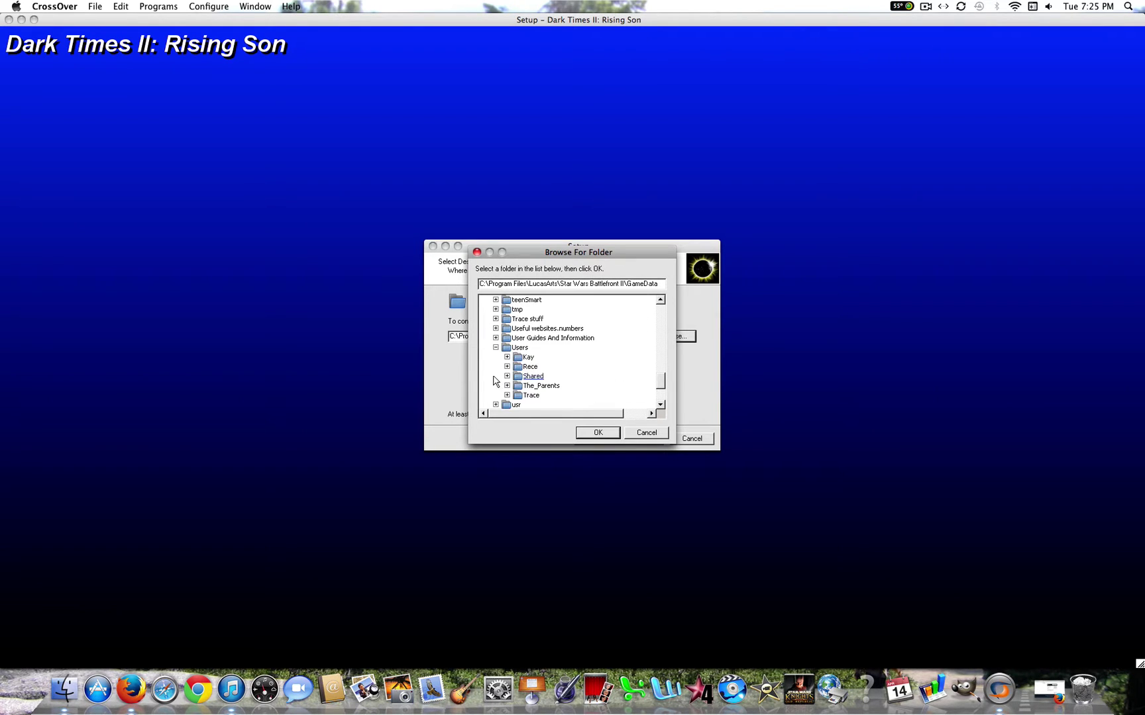
click(507, 387)
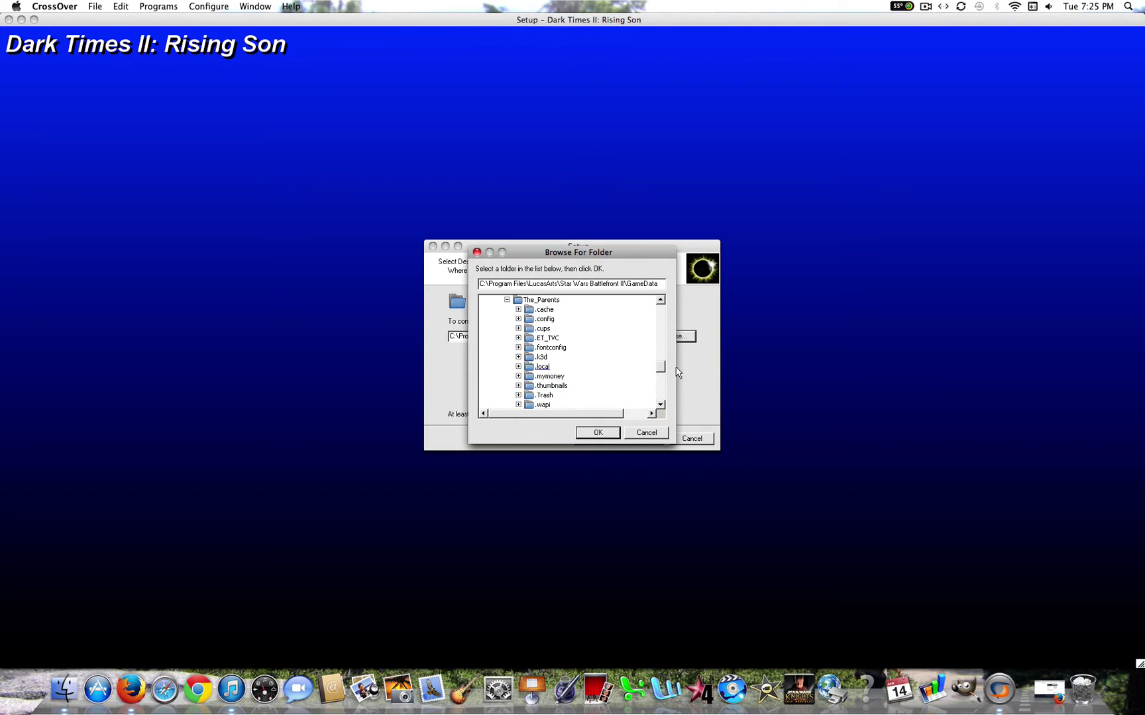
drag(659, 370, 659, 384)
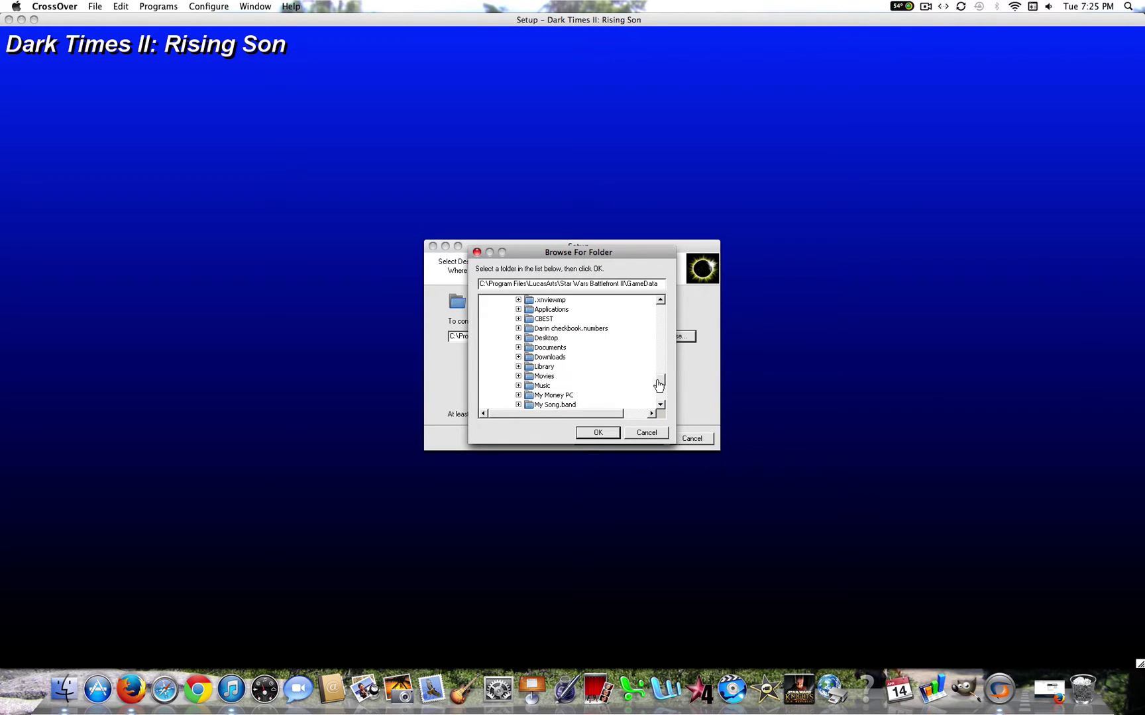
scroll(657, 385, down, 1)
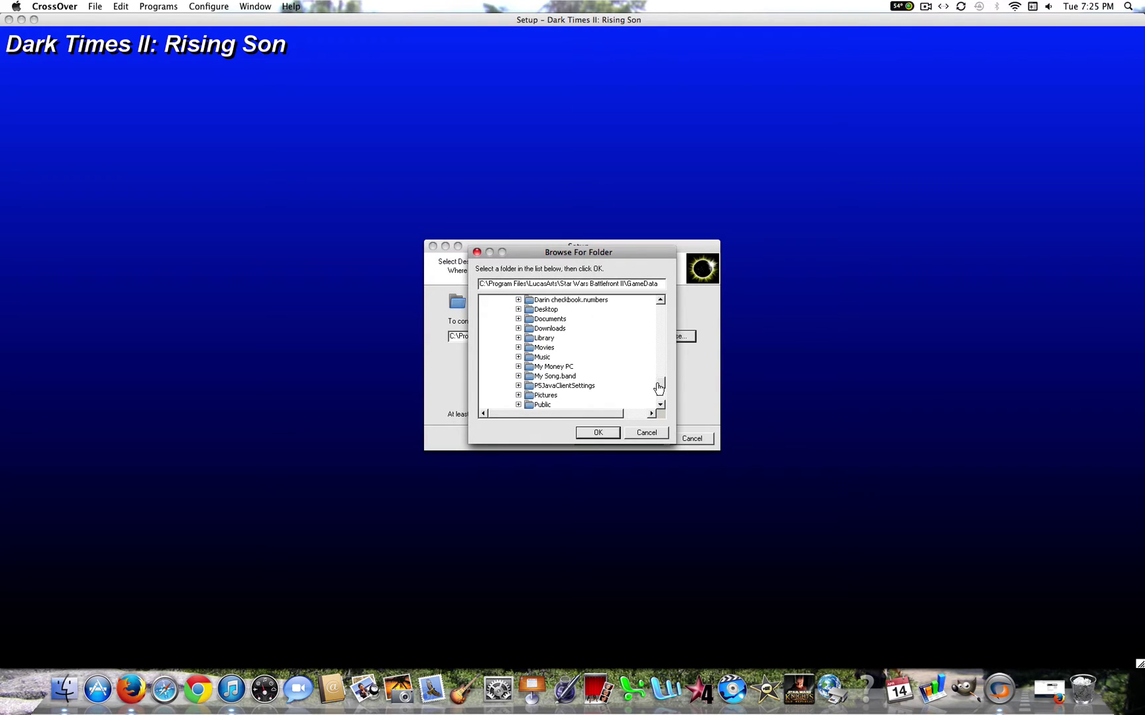
click(520, 311)
drag(660, 379, 661, 389)
Choose Steam Build1 3.app's drive_c > Program Files > Steam > SteamApps > common > Battlefront GameData as destination
click(529, 309)
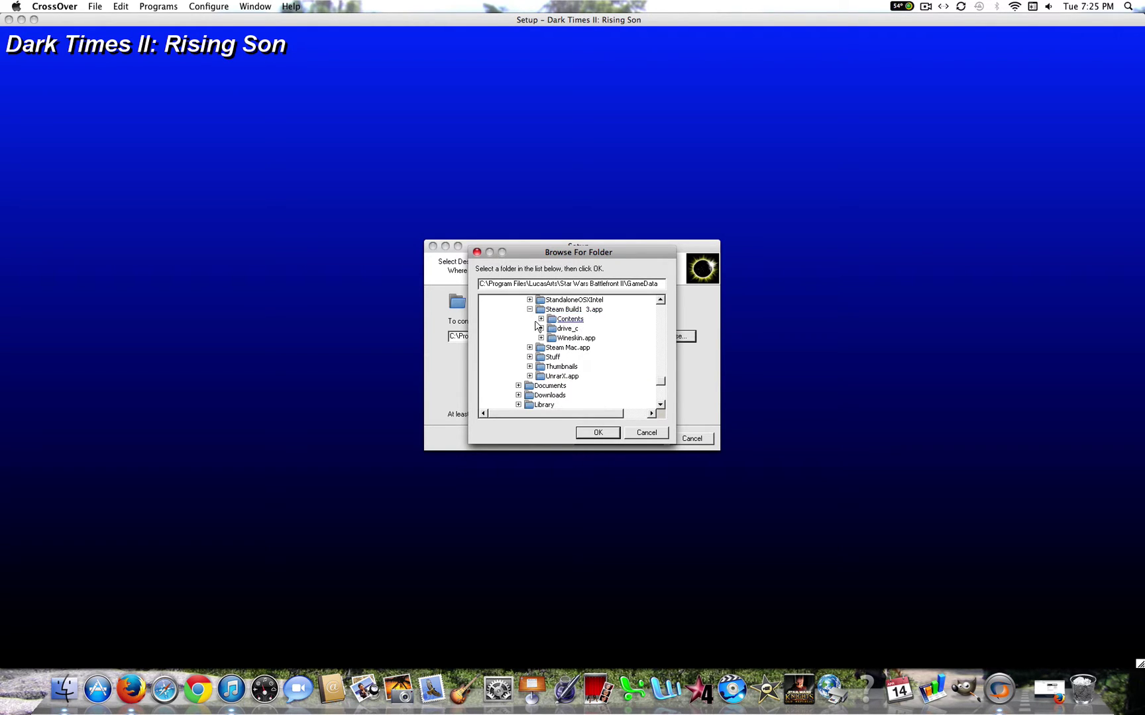
click(542, 328)
click(552, 337)
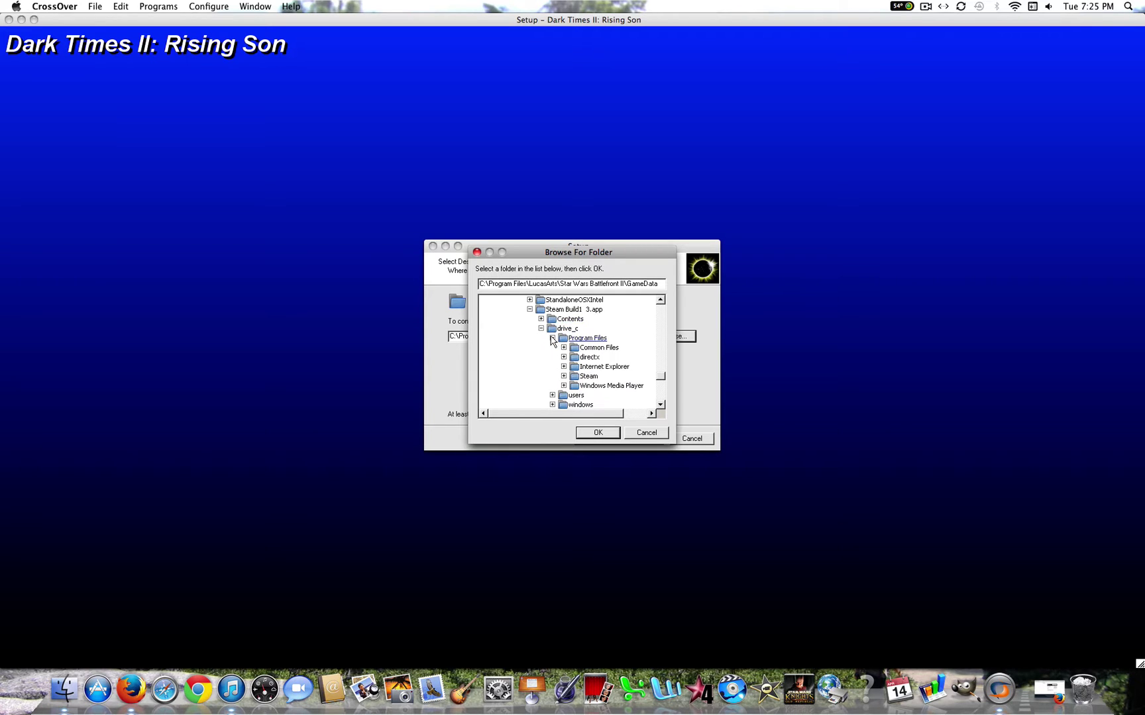
click(563, 376)
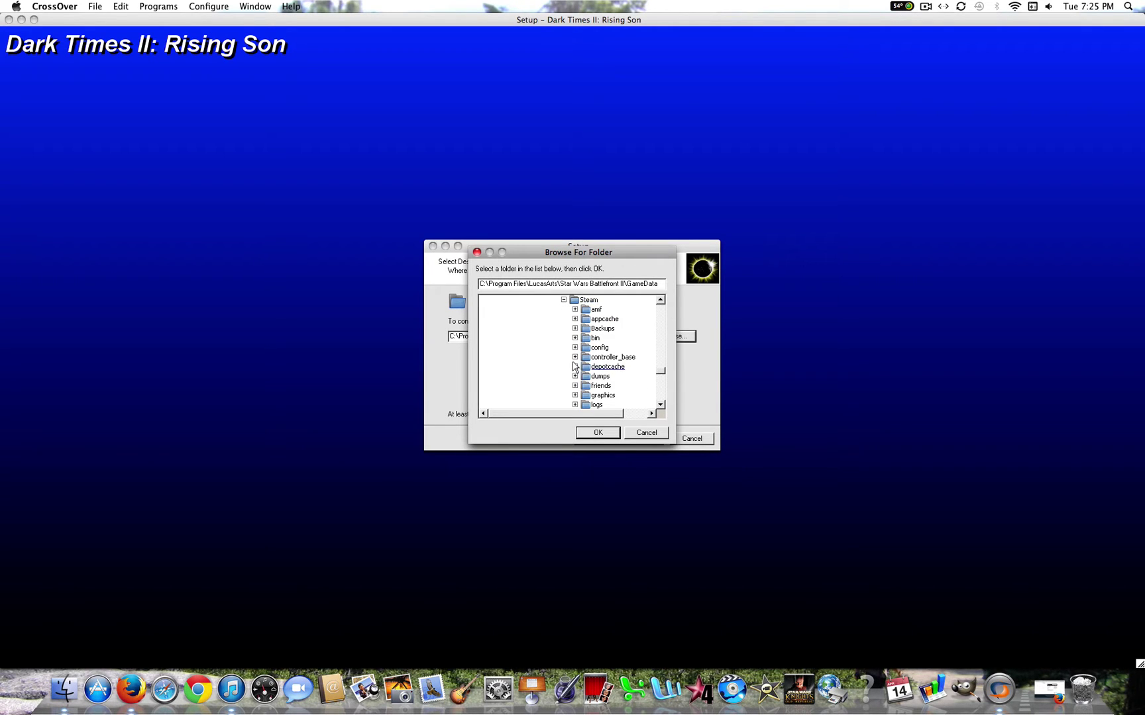
drag(657, 365, 659, 388)
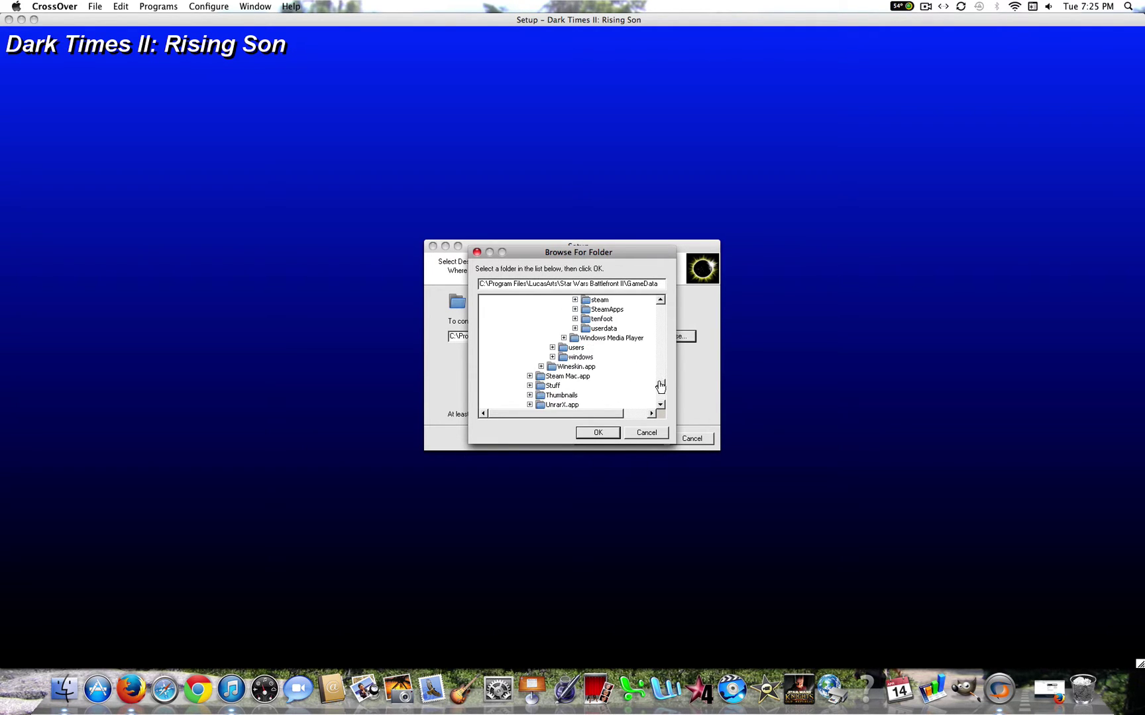
click(575, 309)
click(587, 318)
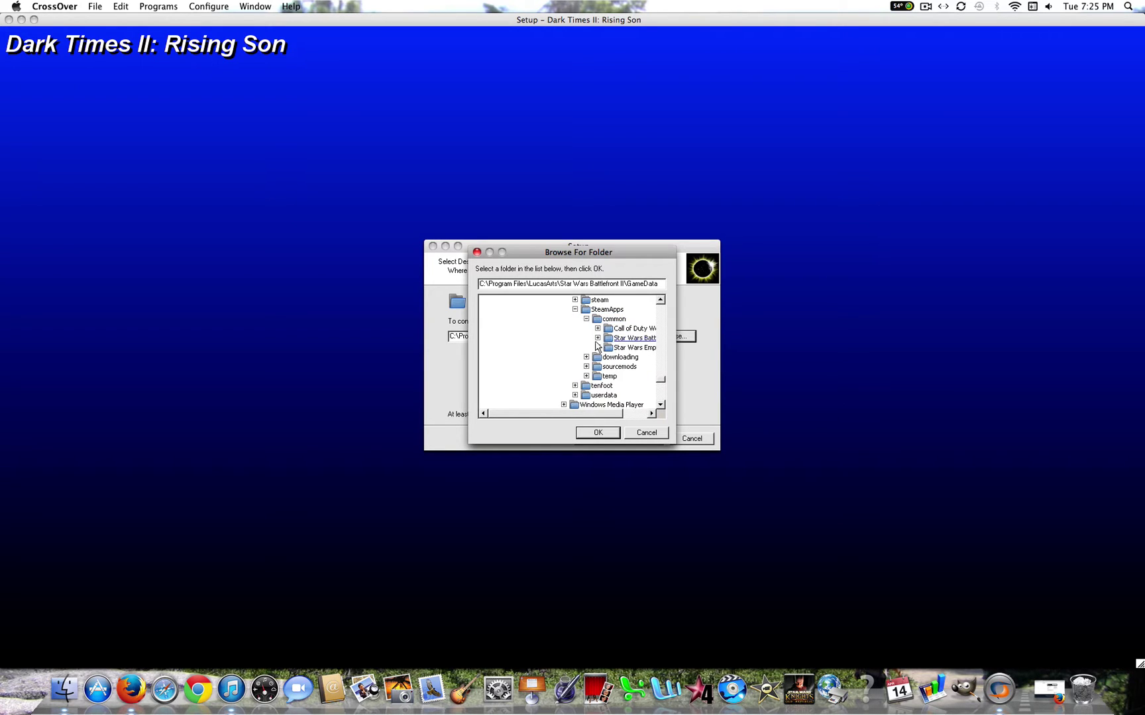
click(598, 338)
double_click(632, 357)
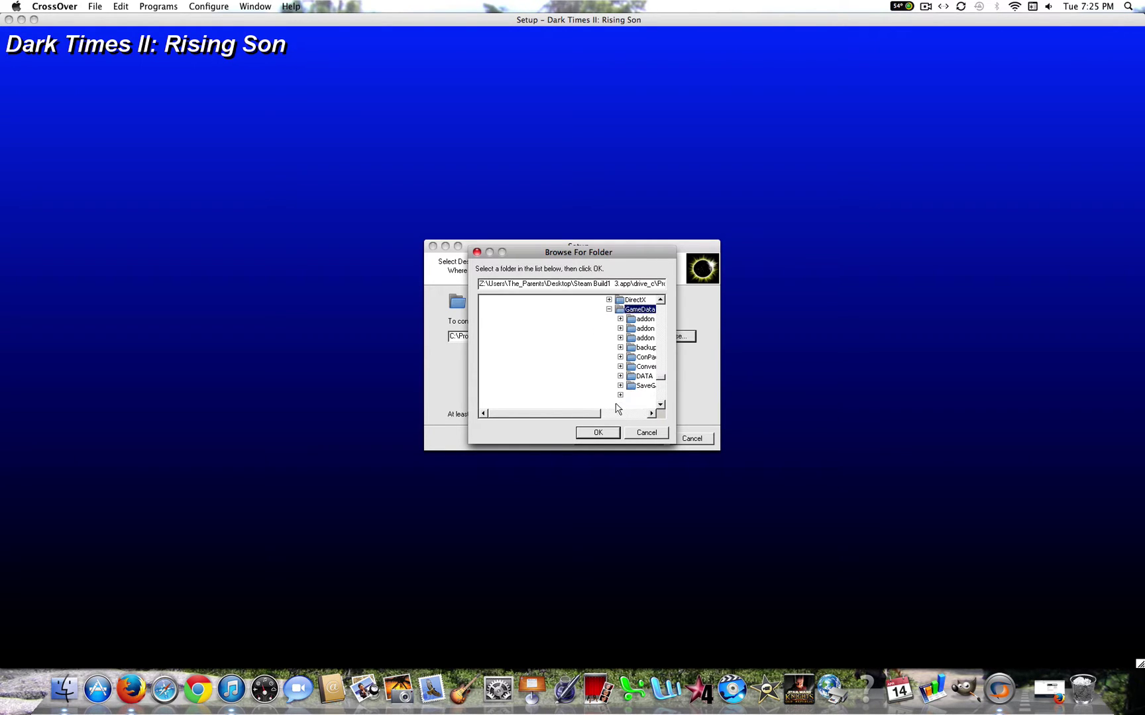
click(598, 432)
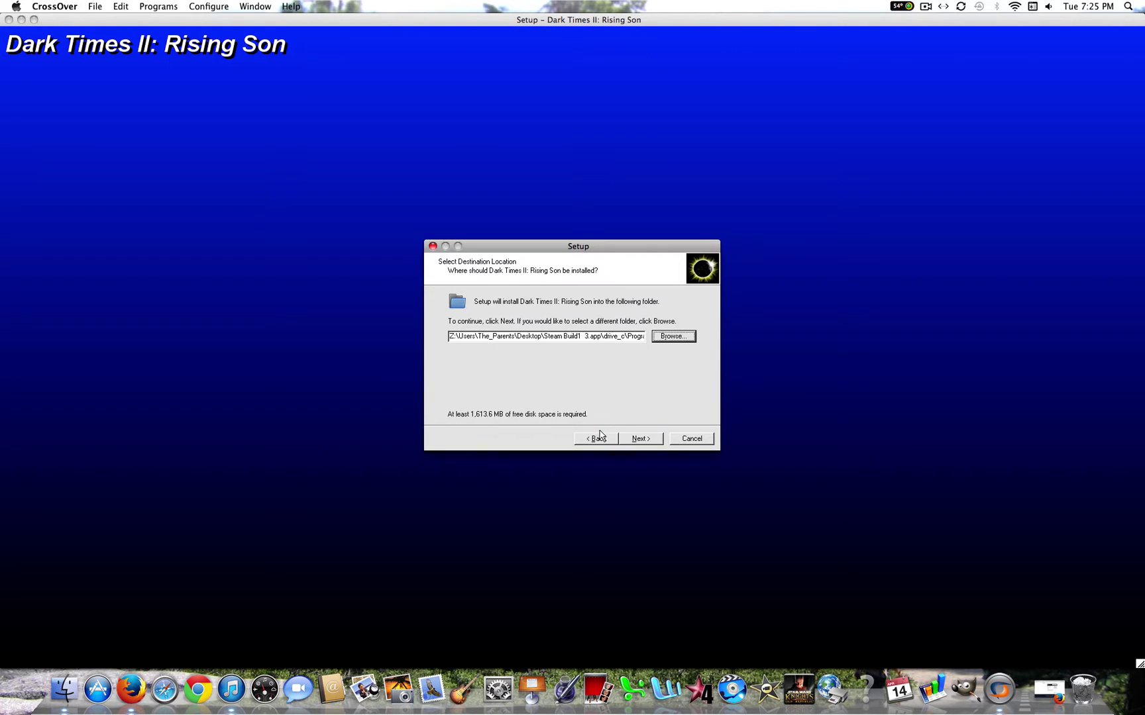
Check the full destination path, then cancel and confirm exiting the Rising Son setup
click(635, 339)
key(Right)
key(Right)
key(Right)
key(Right)
key(Right)
key(Right)
key(Right)
key(Right)
key(Right)
key(Right)
key(Right)
key(Right)
key(Right)
key(Right)
key(Right)
key(Right)
key(Right)
key(Right)
key(Right)
key(Right)
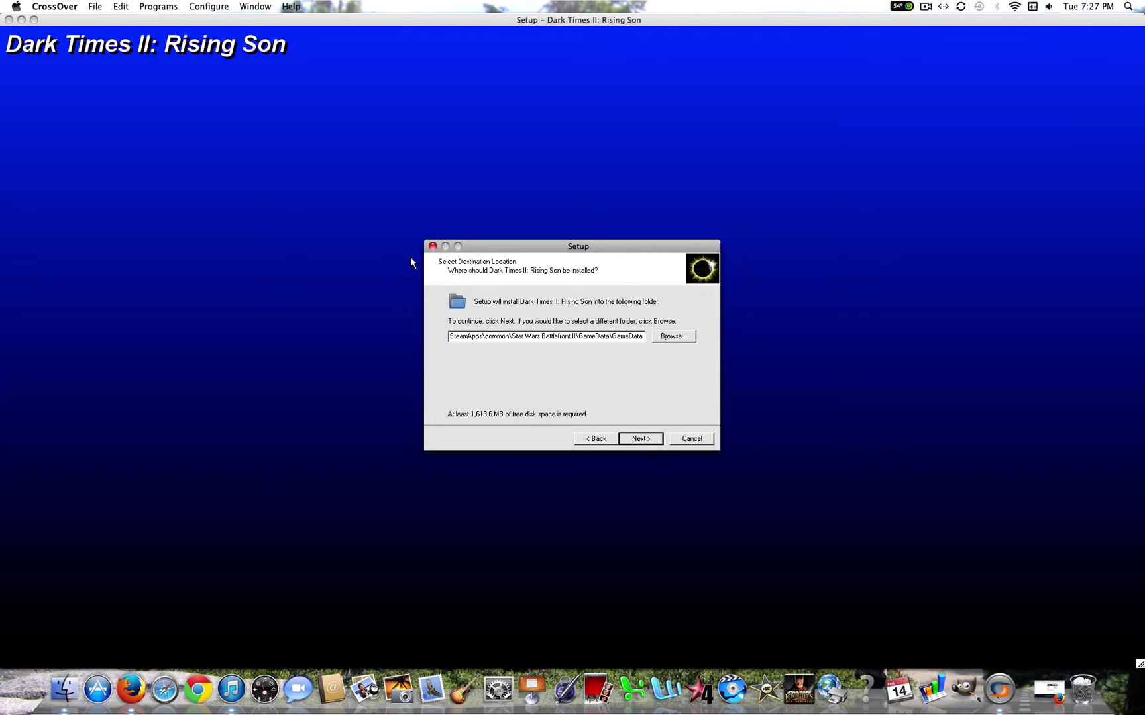
click(701, 442)
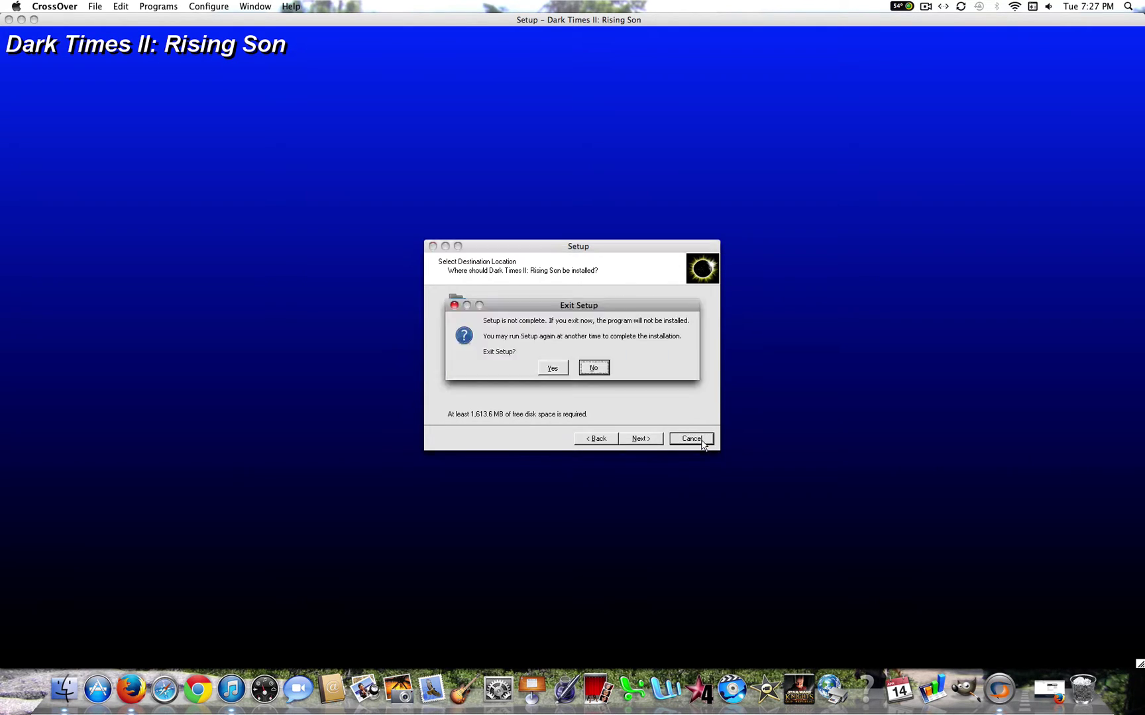
click(549, 367)
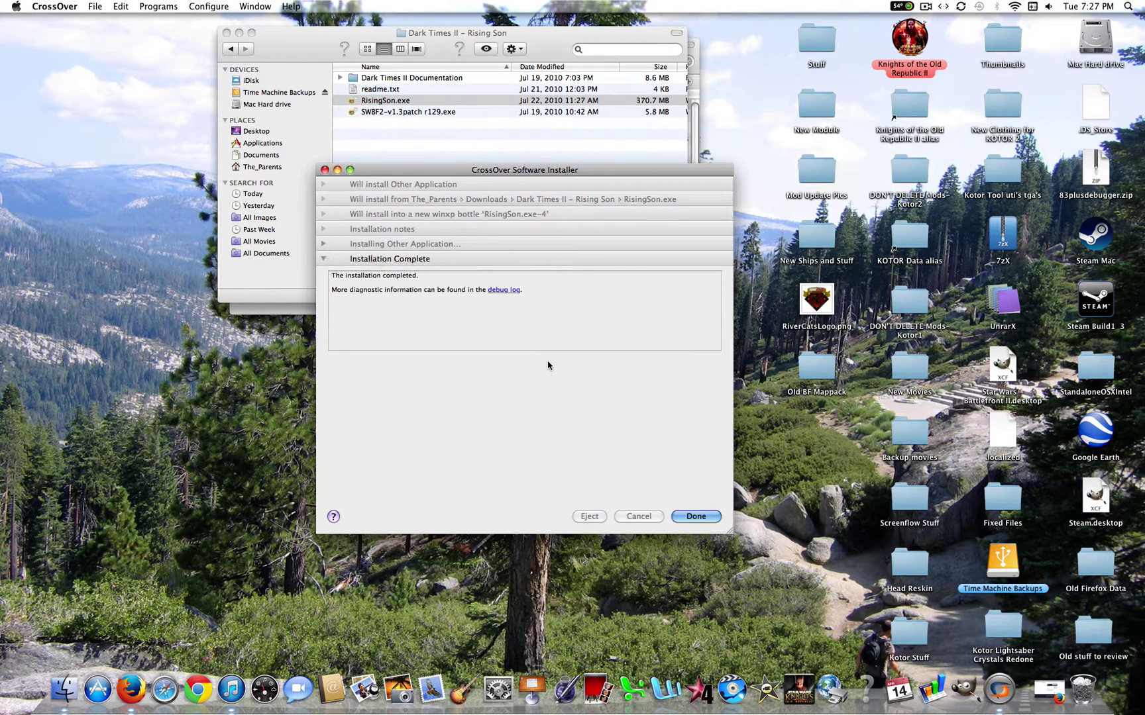
Close the finished CrossOver installer, review the SWBF2-v1.3patch r129 MediaFire page, then hide Firefox
click(710, 518)
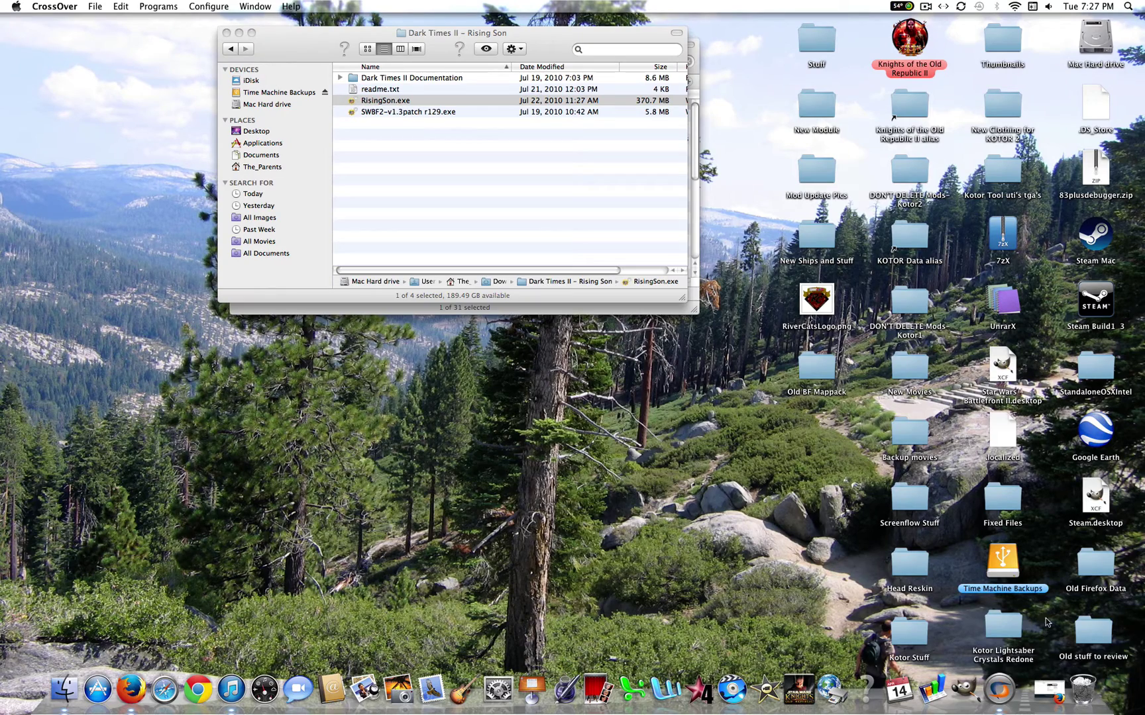
click(1048, 689)
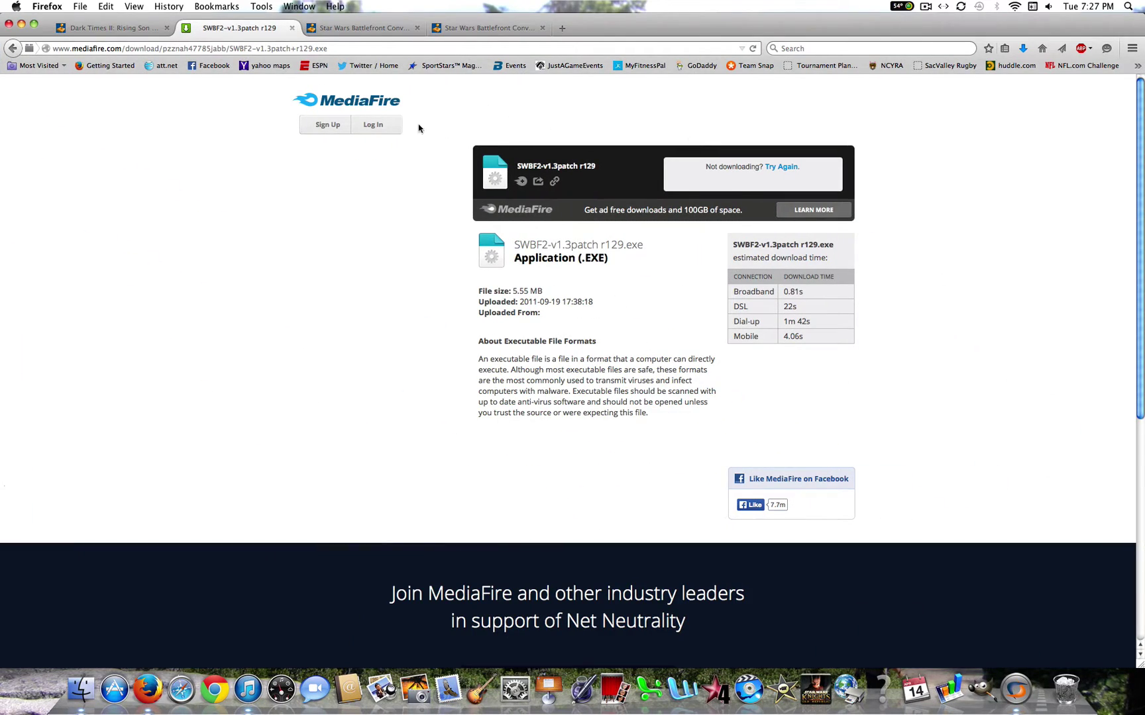
click(21, 25)
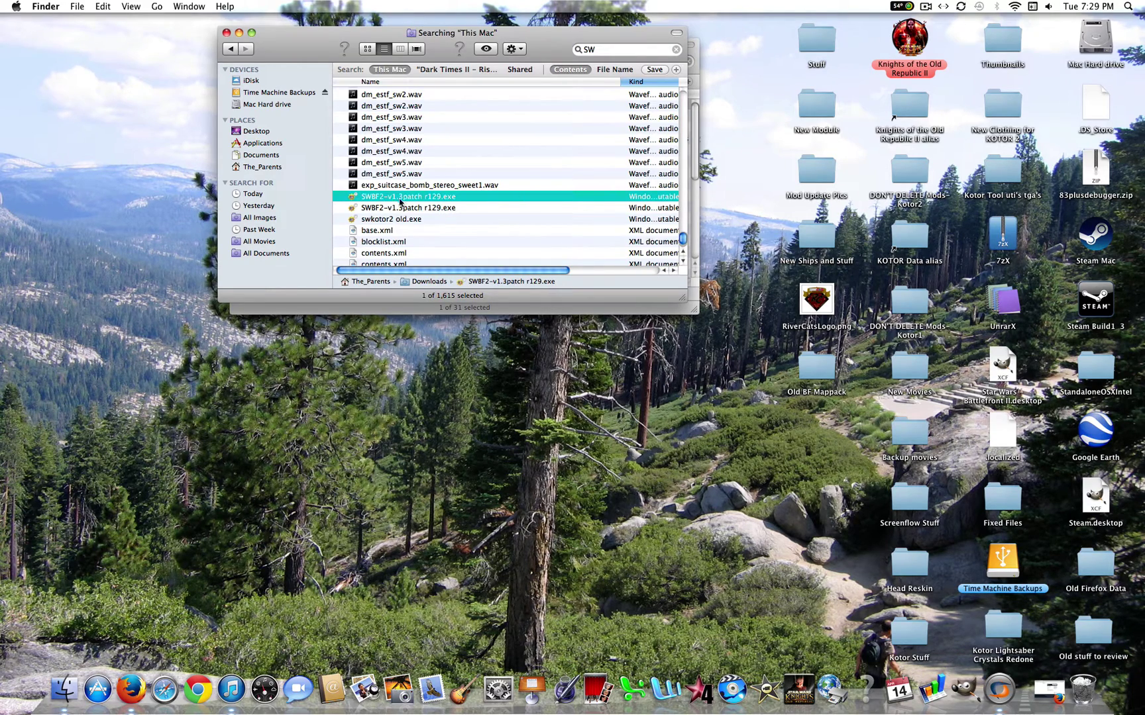
Close the wine search windows and install SWBF2-v1.3patch r129.exe into a new CrossOver bottle
click(252, 32)
click(238, 45)
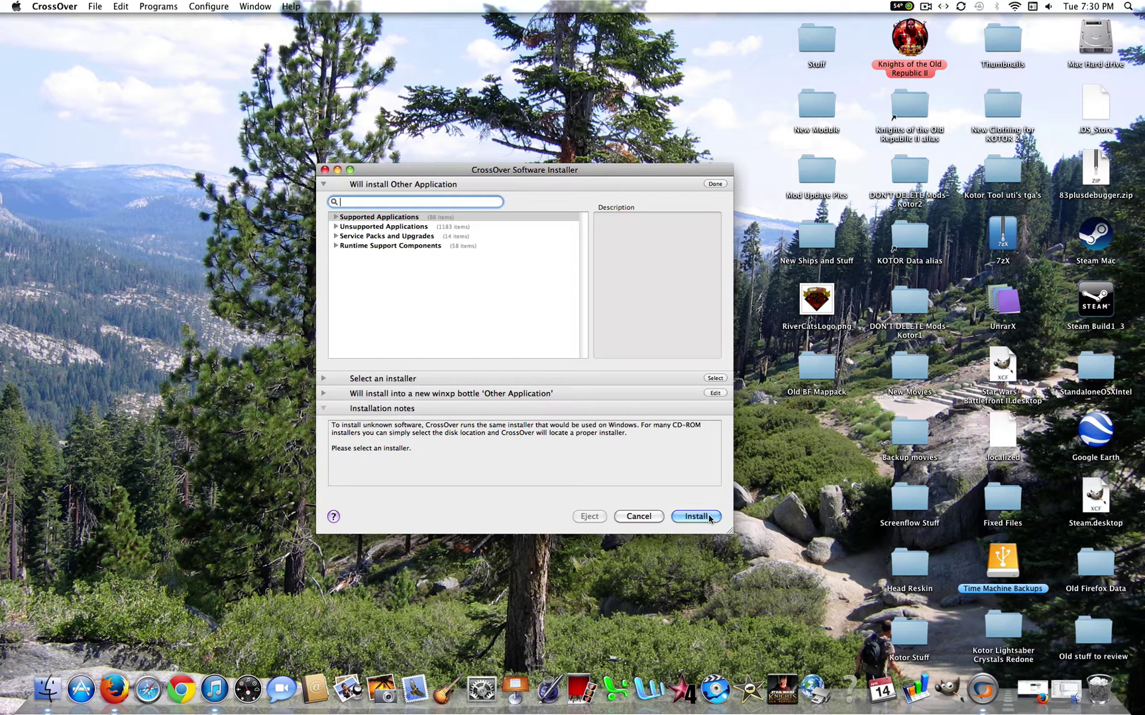
click(710, 518)
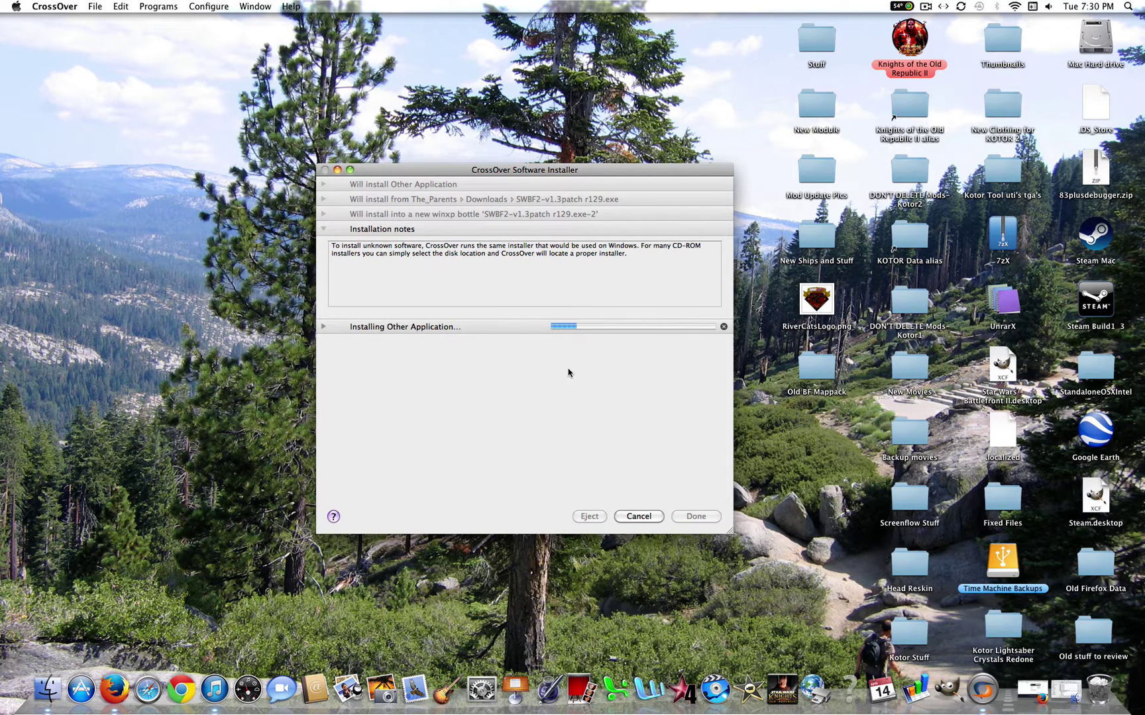
drag(623, 169, 596, 212)
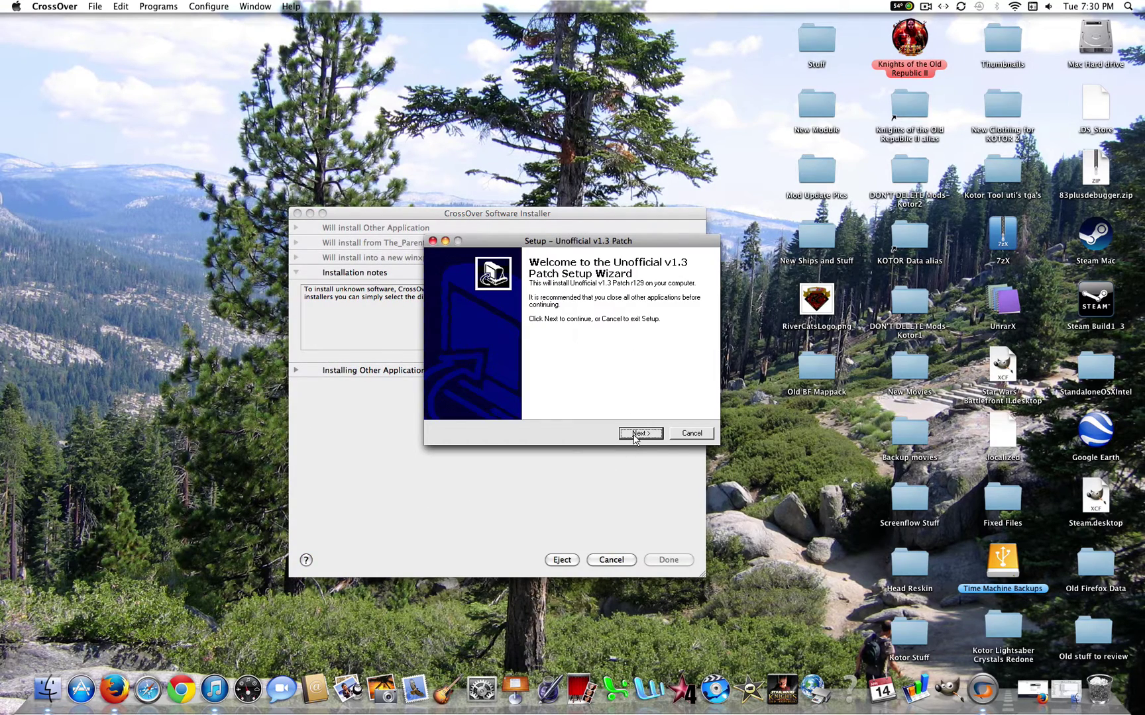
Advance the v1.3 patch setup to the folder picker and expand Users > The_Parents > Desktop
click(637, 434)
click(637, 435)
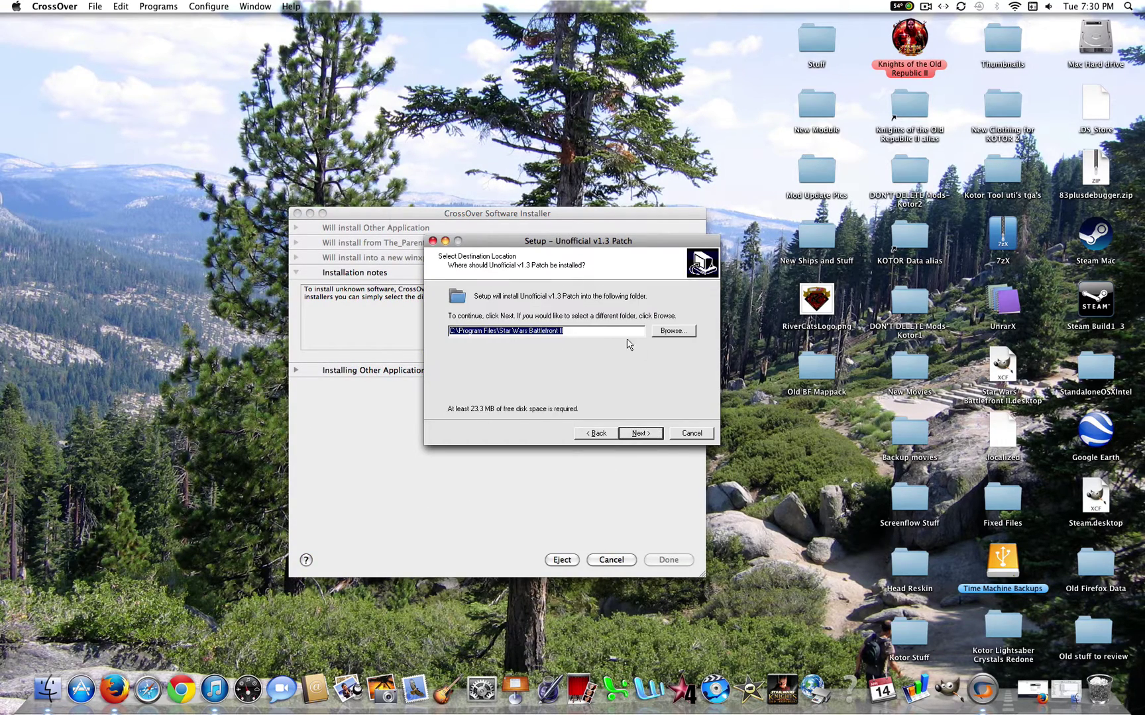
click(673, 330)
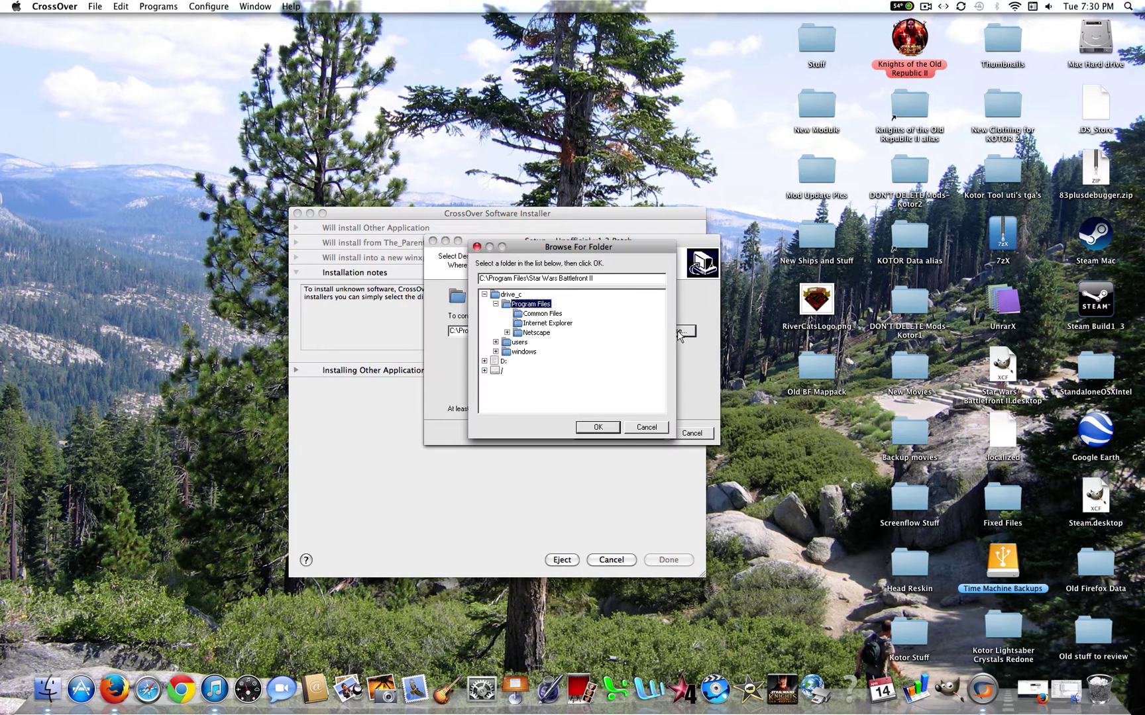
click(484, 295)
click(484, 313)
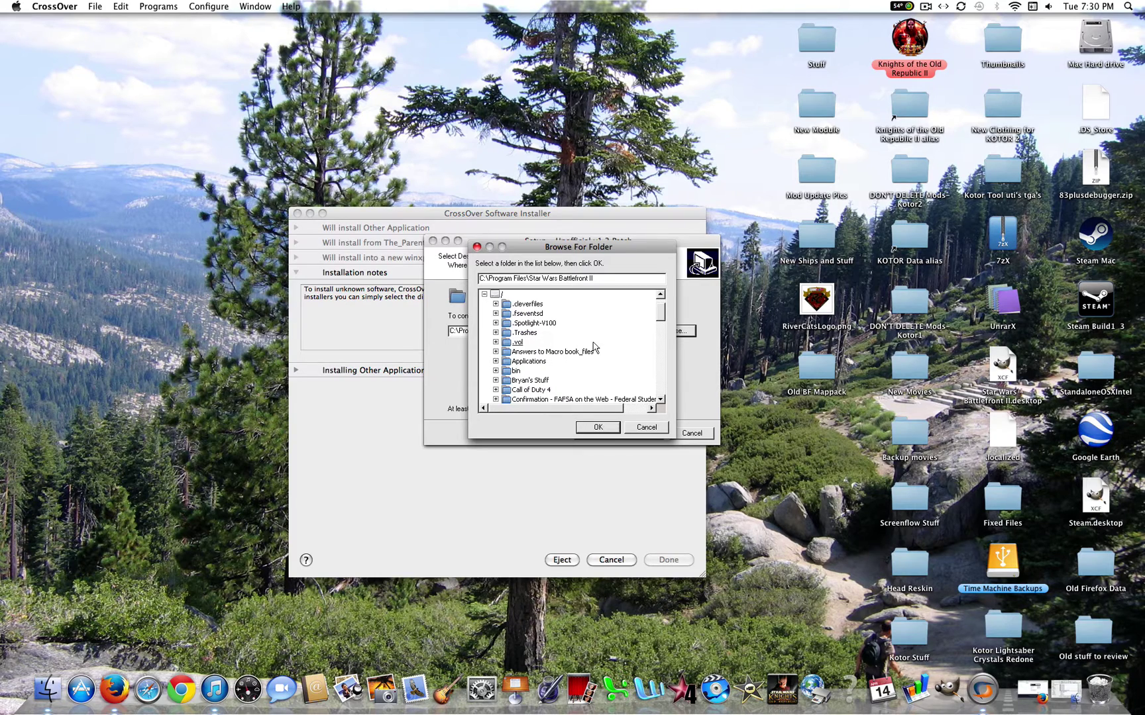
drag(664, 325, 659, 385)
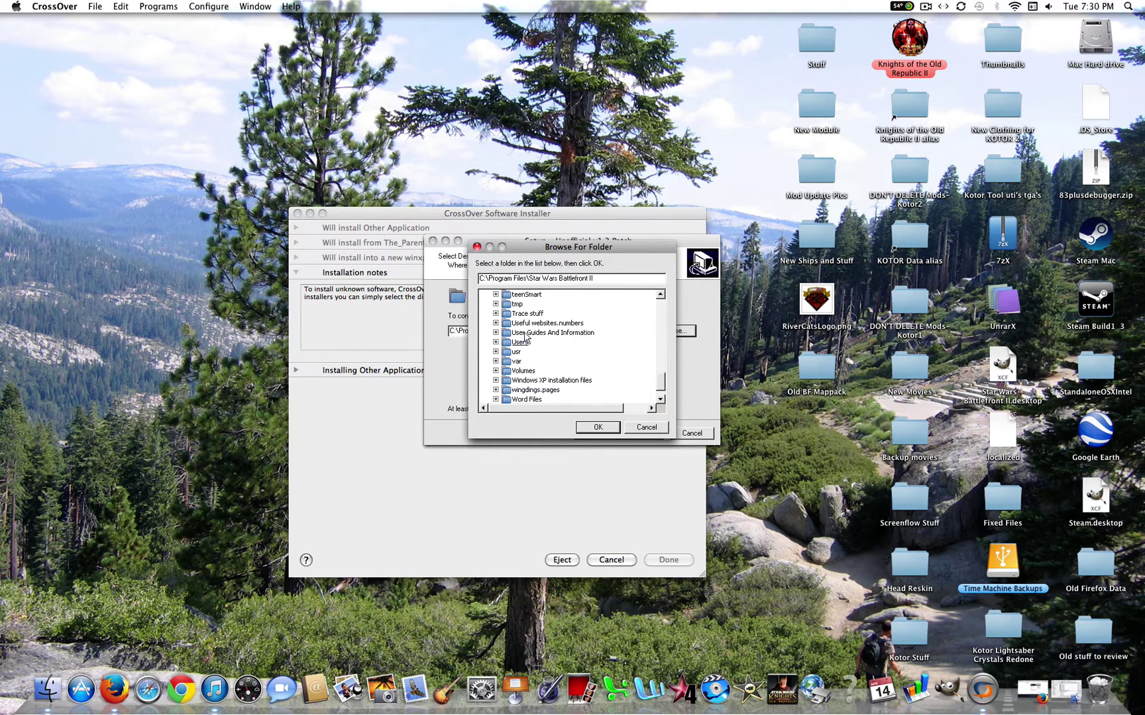
click(495, 342)
click(507, 380)
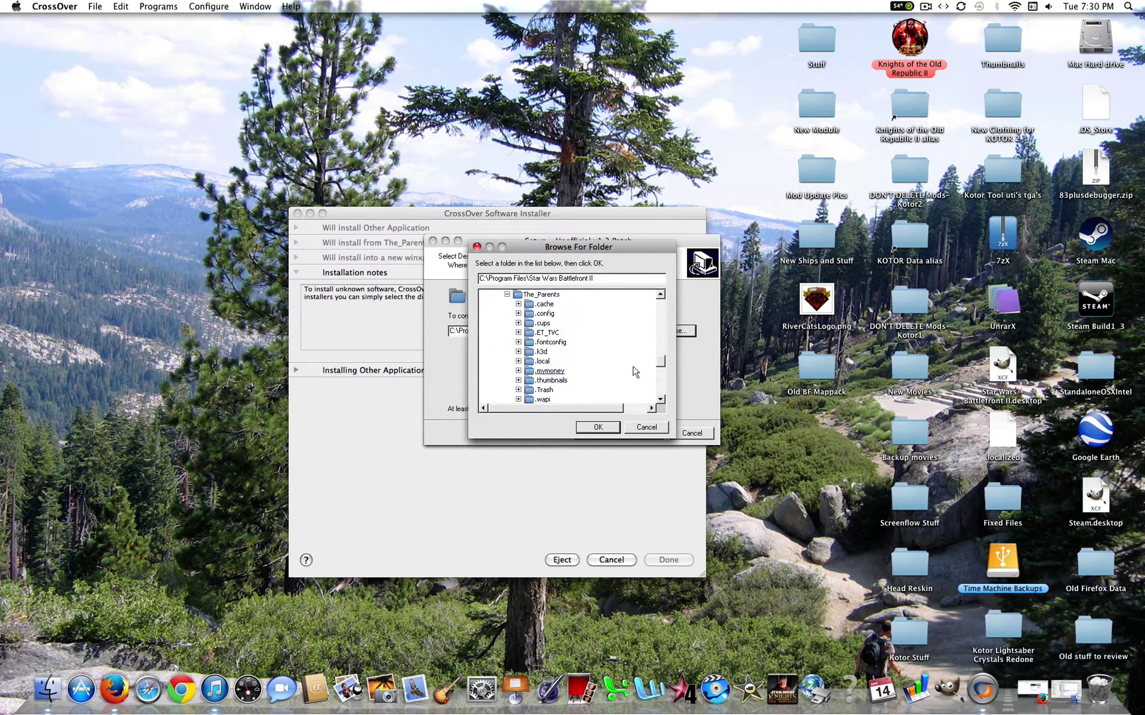
drag(659, 366, 660, 384)
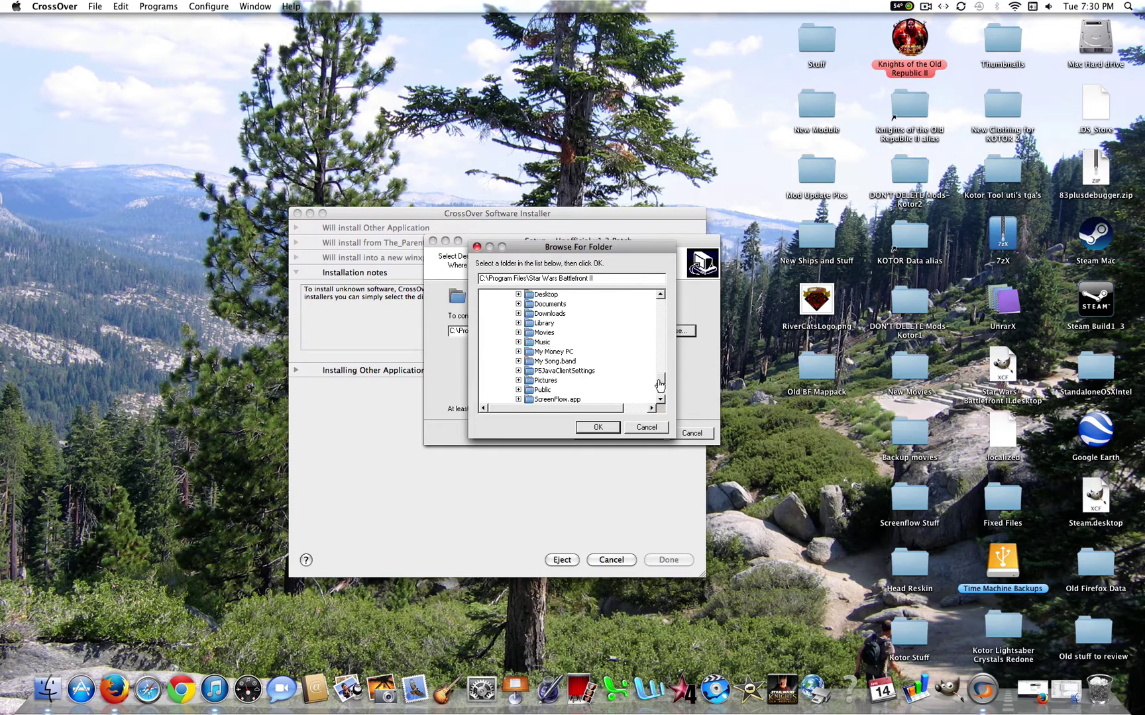
click(518, 296)
click(659, 382)
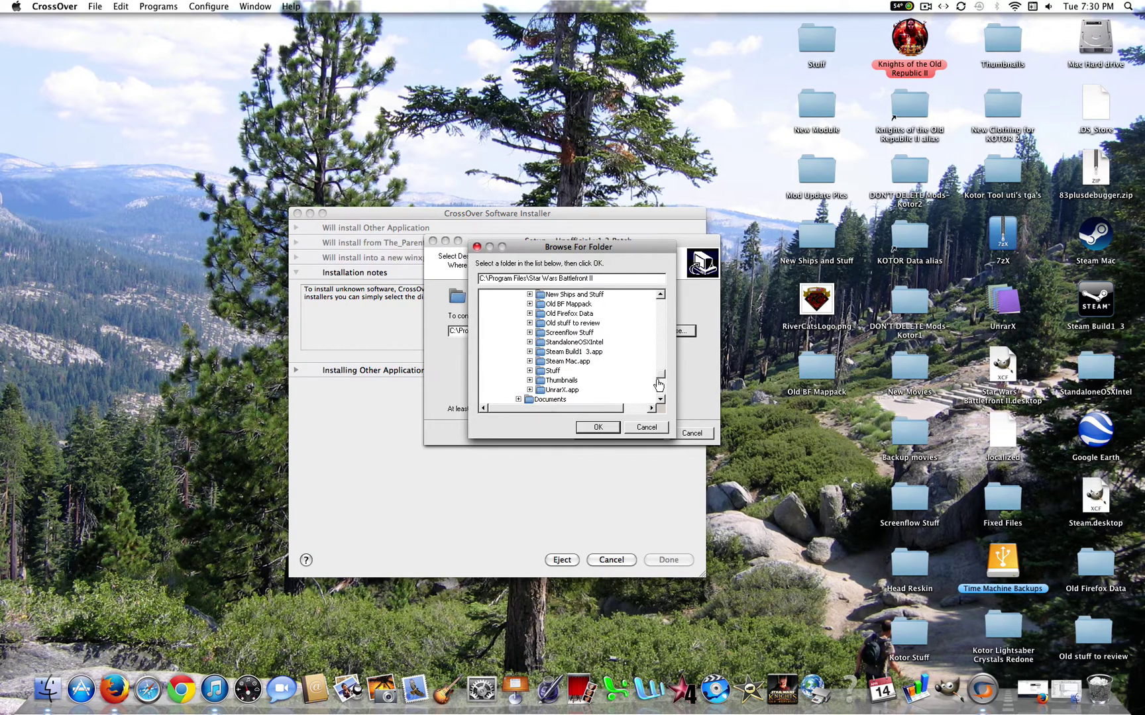
Choose Steam Build1 3.app's drive_c > Program Files > Steam > SteamApps > common > Battlefront II GameData as destination
click(529, 342)
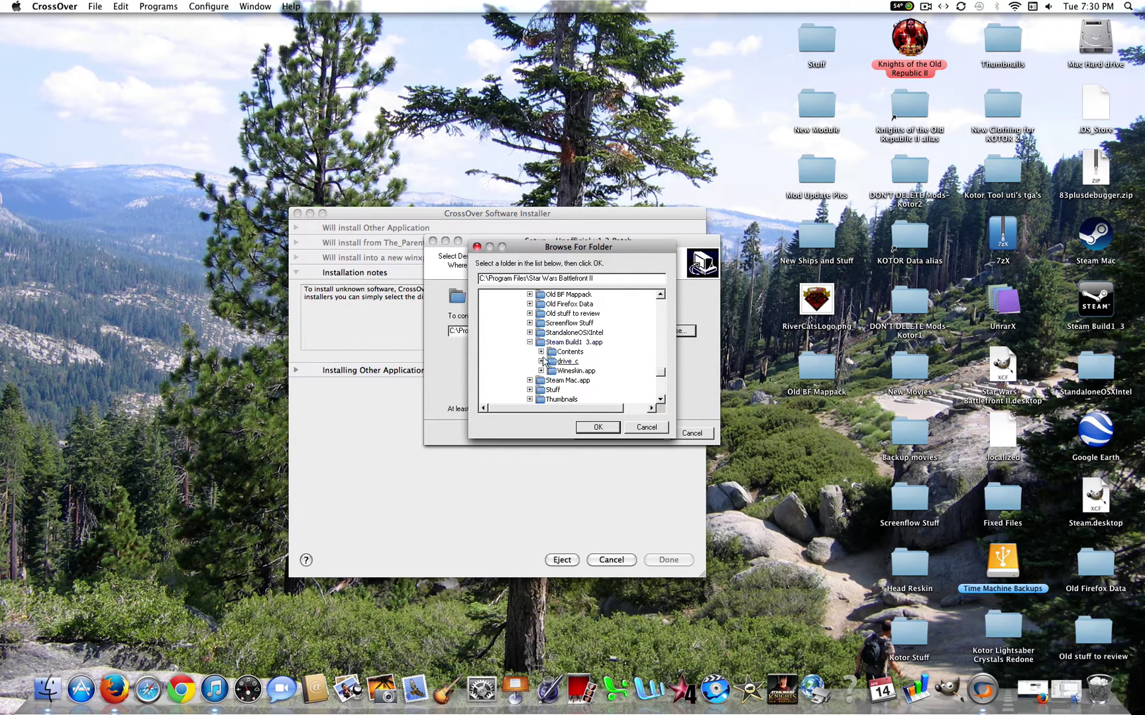
click(540, 361)
click(552, 370)
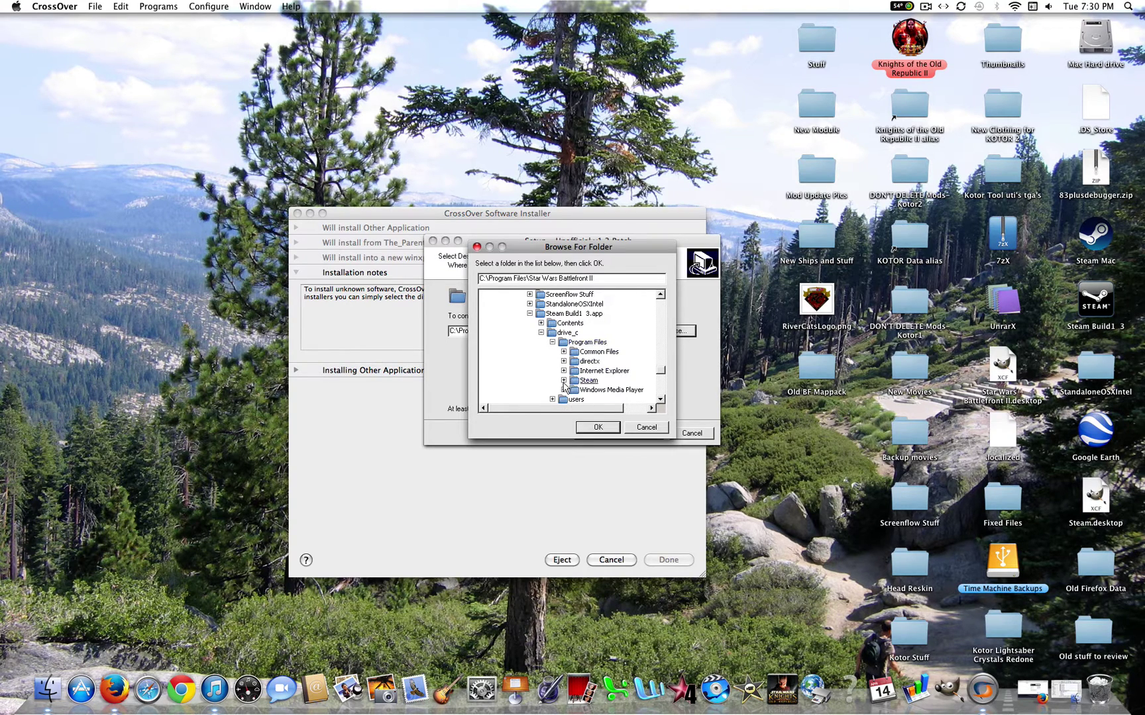
click(564, 389)
scroll(570, 371, down, 5)
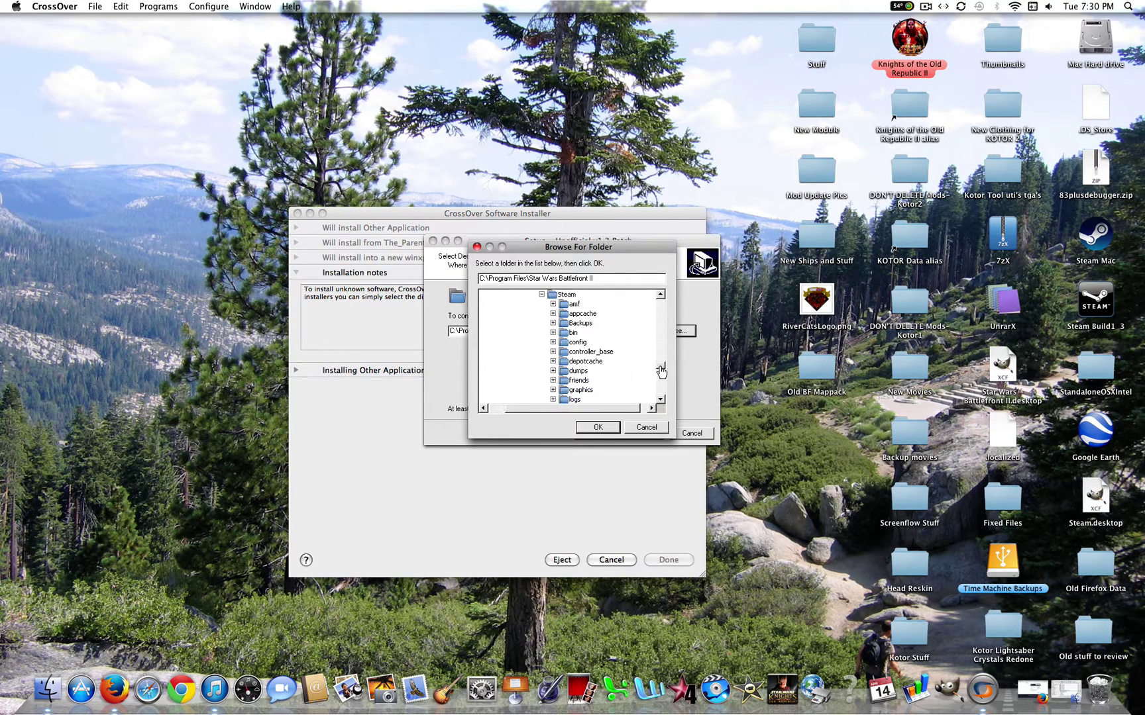
click(661, 384)
scroll(660, 384, up, 1)
click(552, 304)
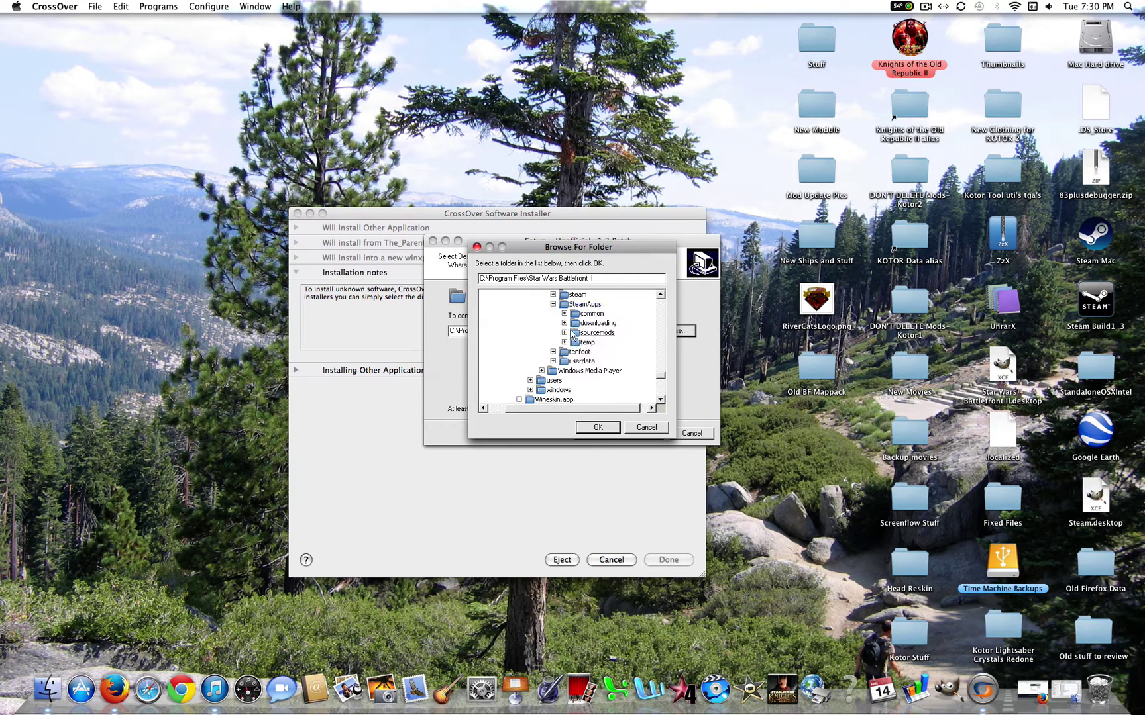
click(563, 314)
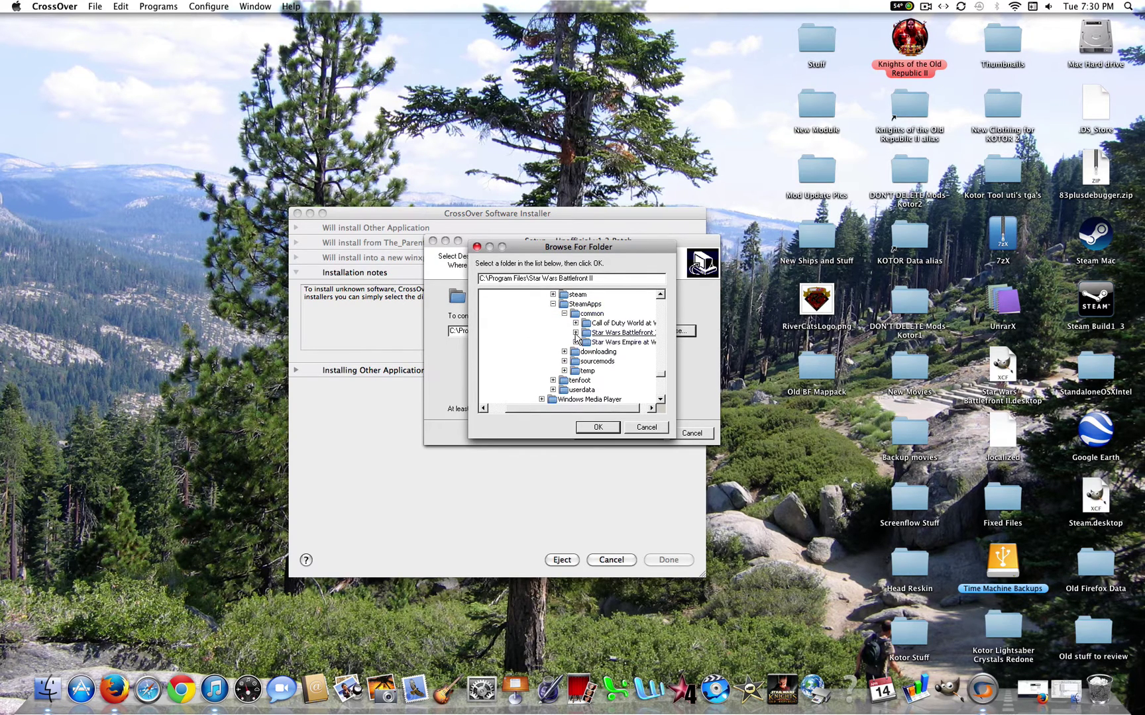
scroll(593, 360, up, 2)
click(566, 380)
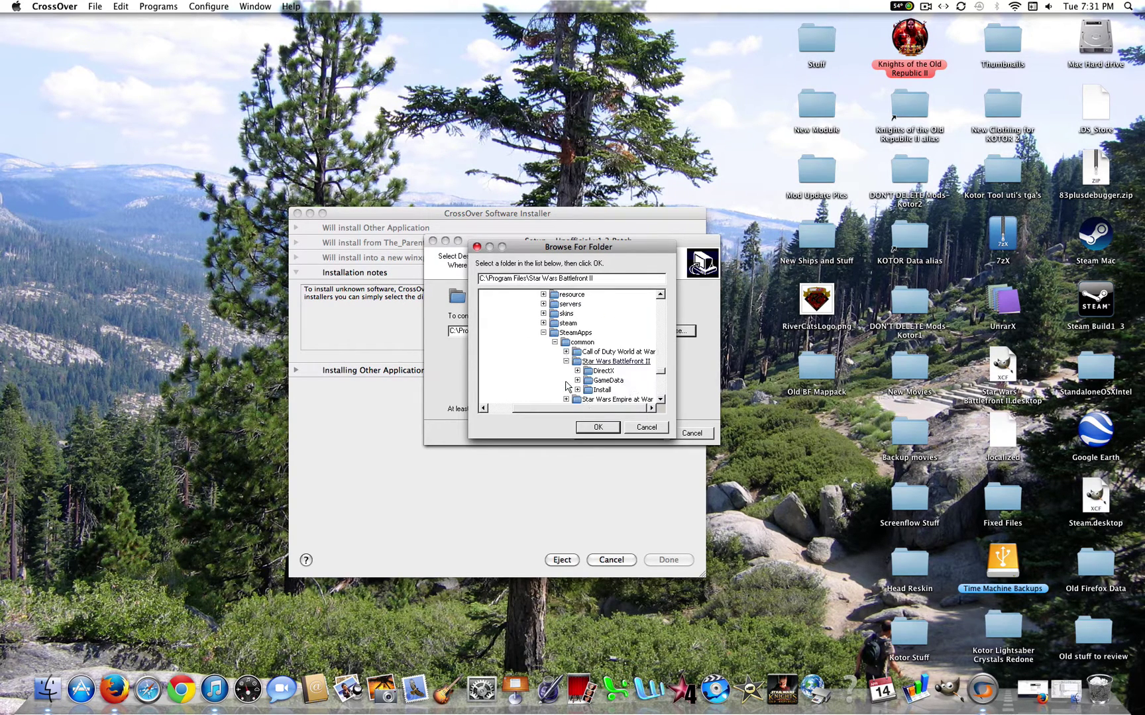
double_click(604, 381)
click(598, 428)
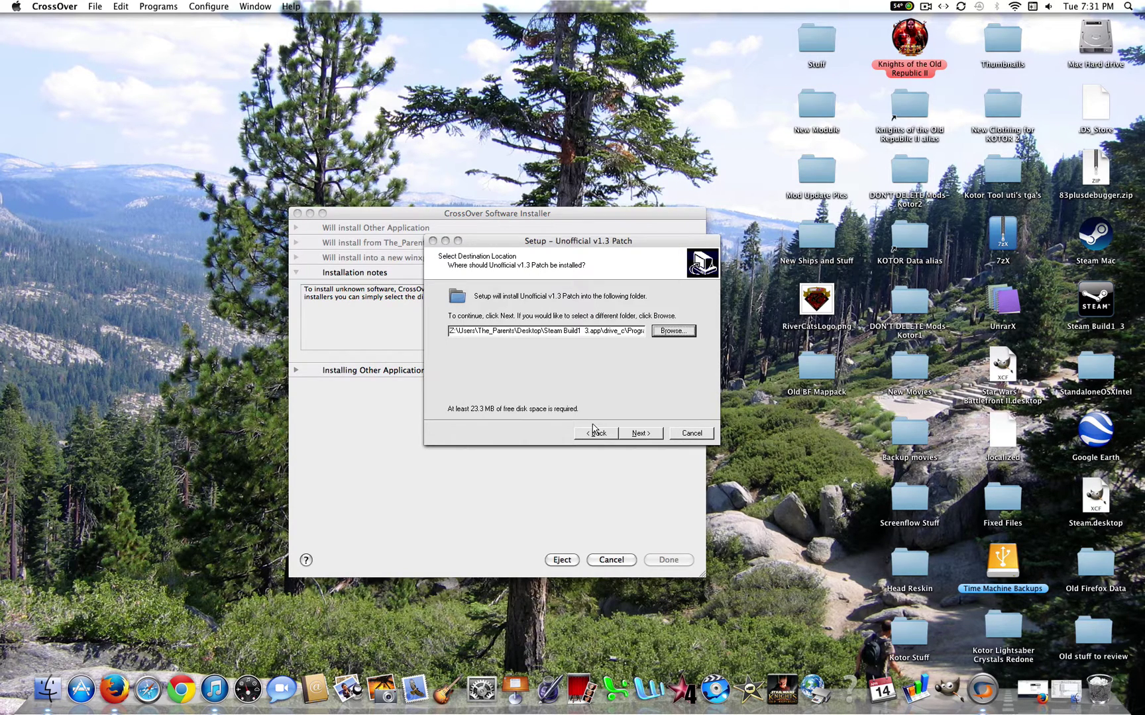
Keep the Most changes component preset, then cancel and confirm exiting the v1.3 patch setup
click(643, 438)
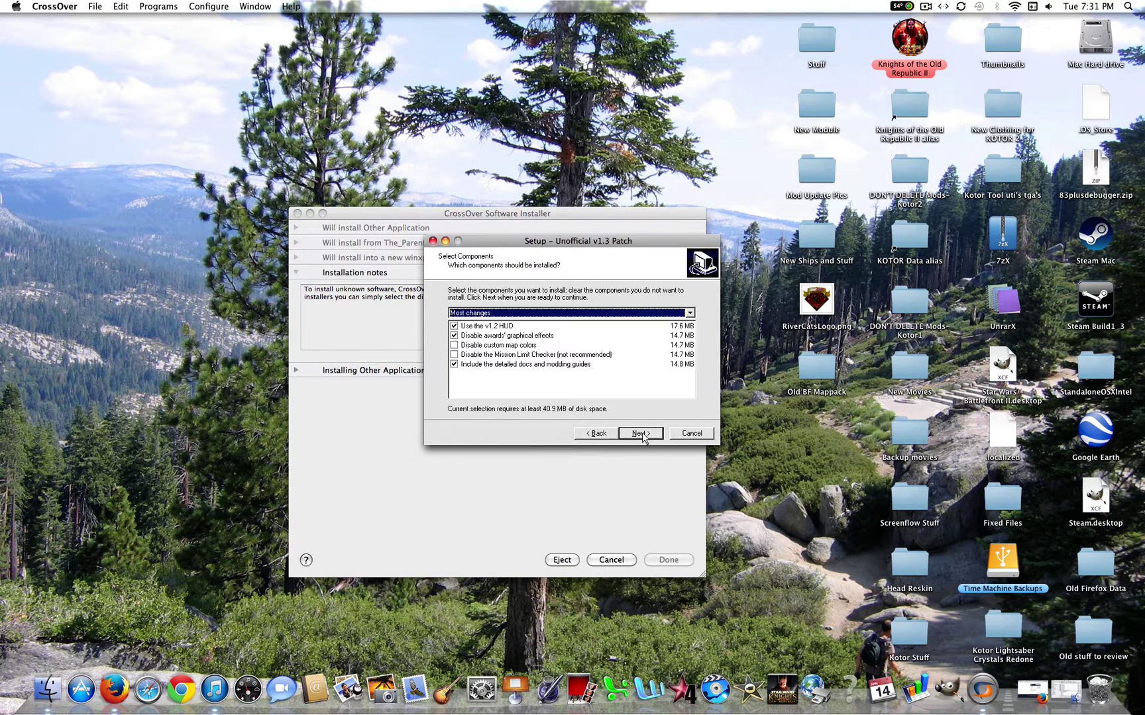
click(688, 313)
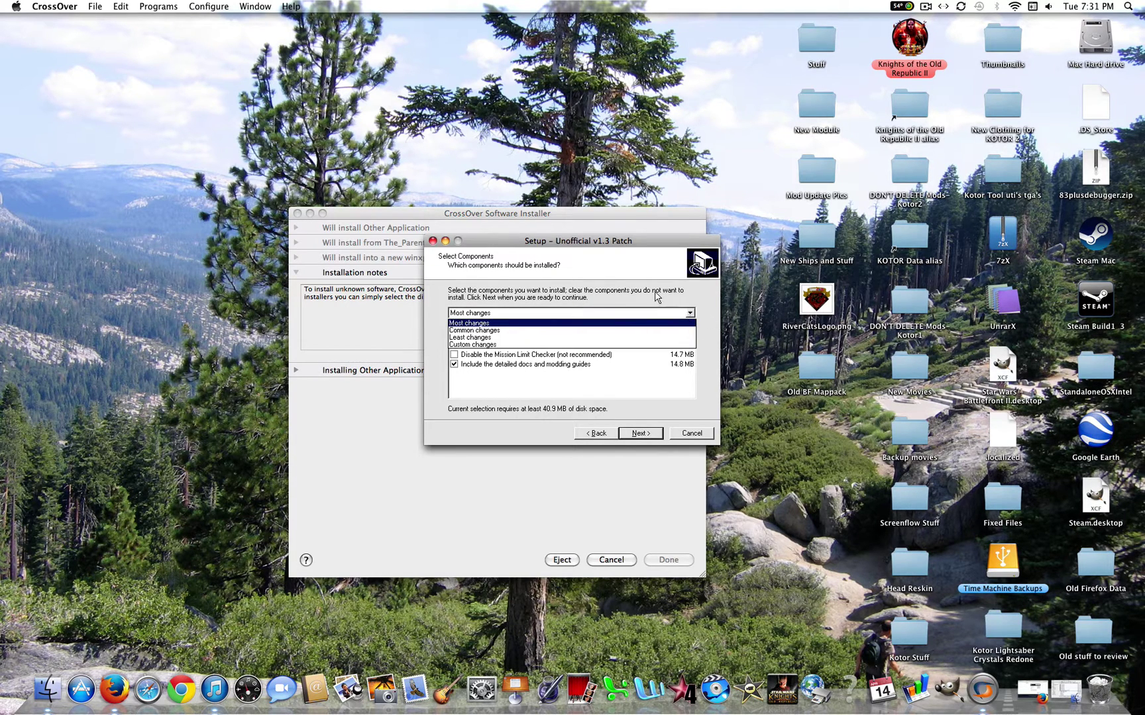
click(656, 296)
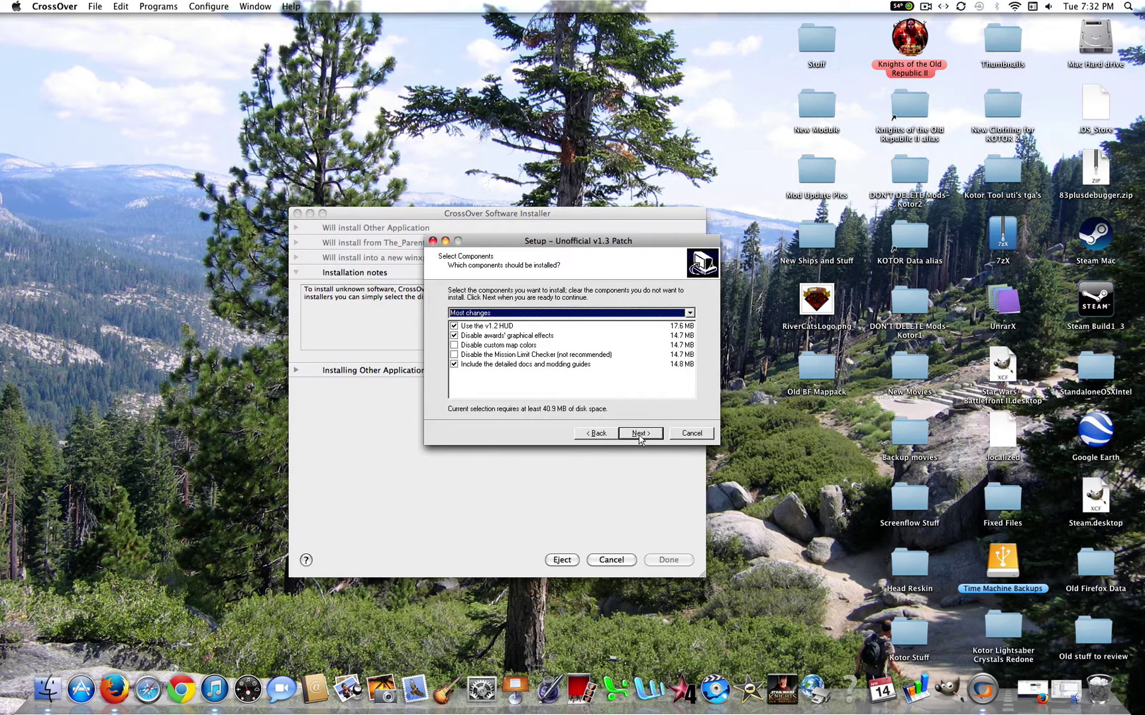
click(692, 434)
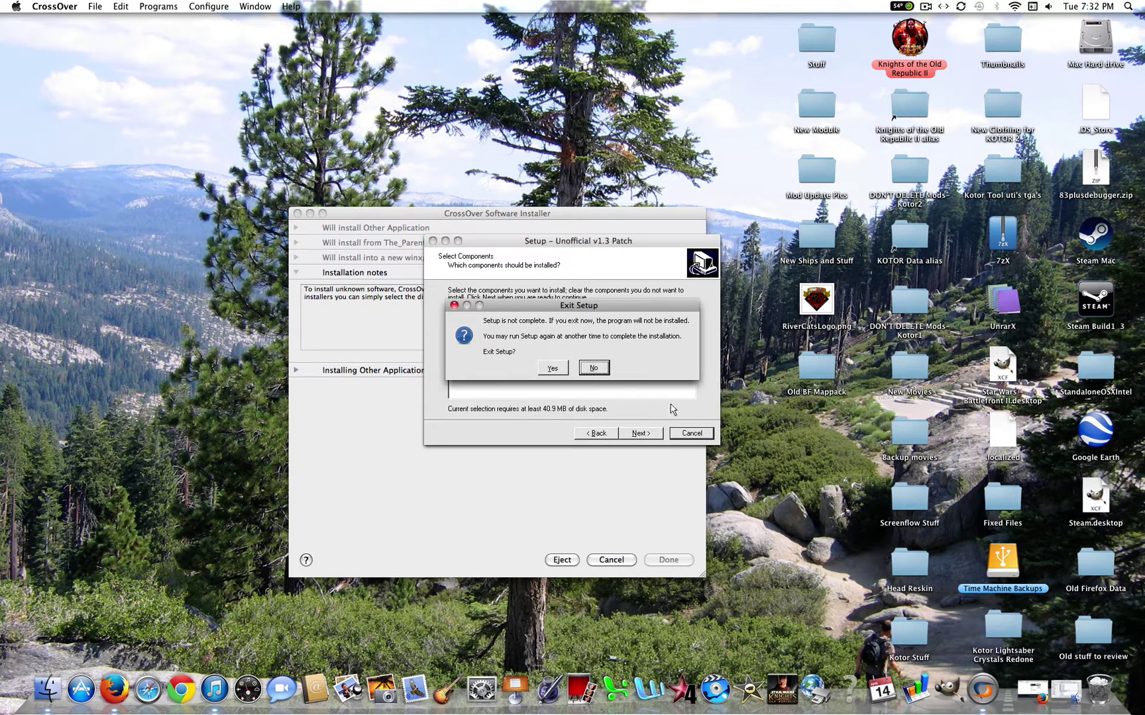
click(551, 368)
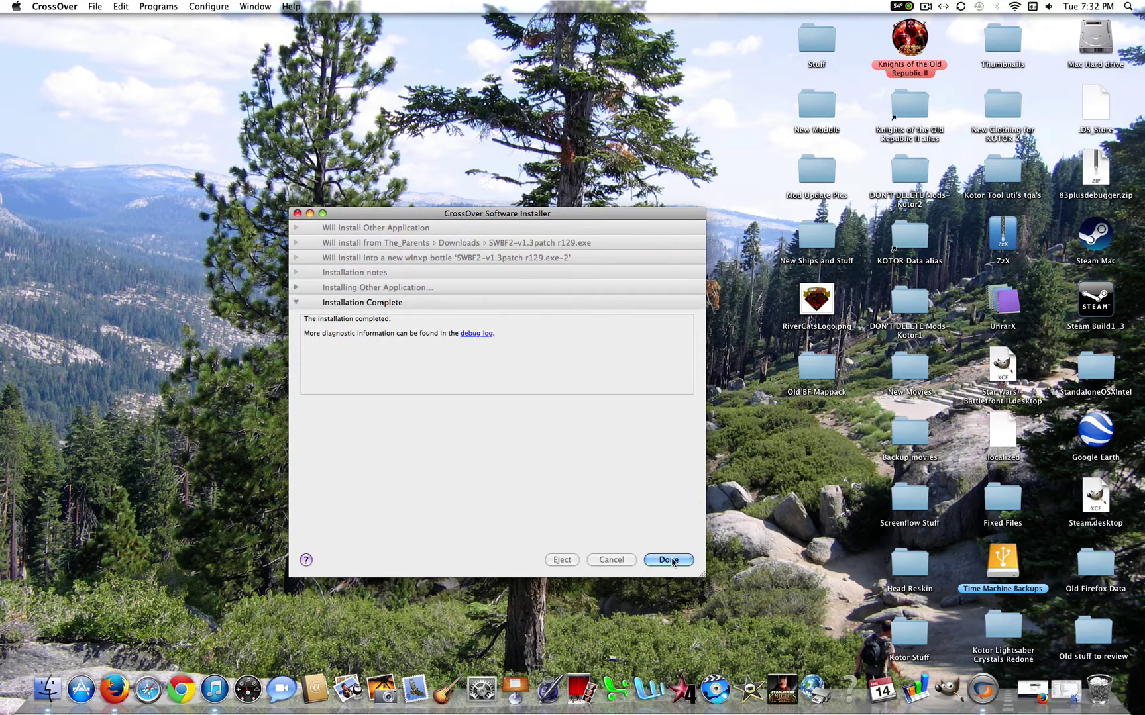
Close the finished installer, review the Conversion Pack (2.0) FileFront download options and readme, then minimize Firefox
click(673, 563)
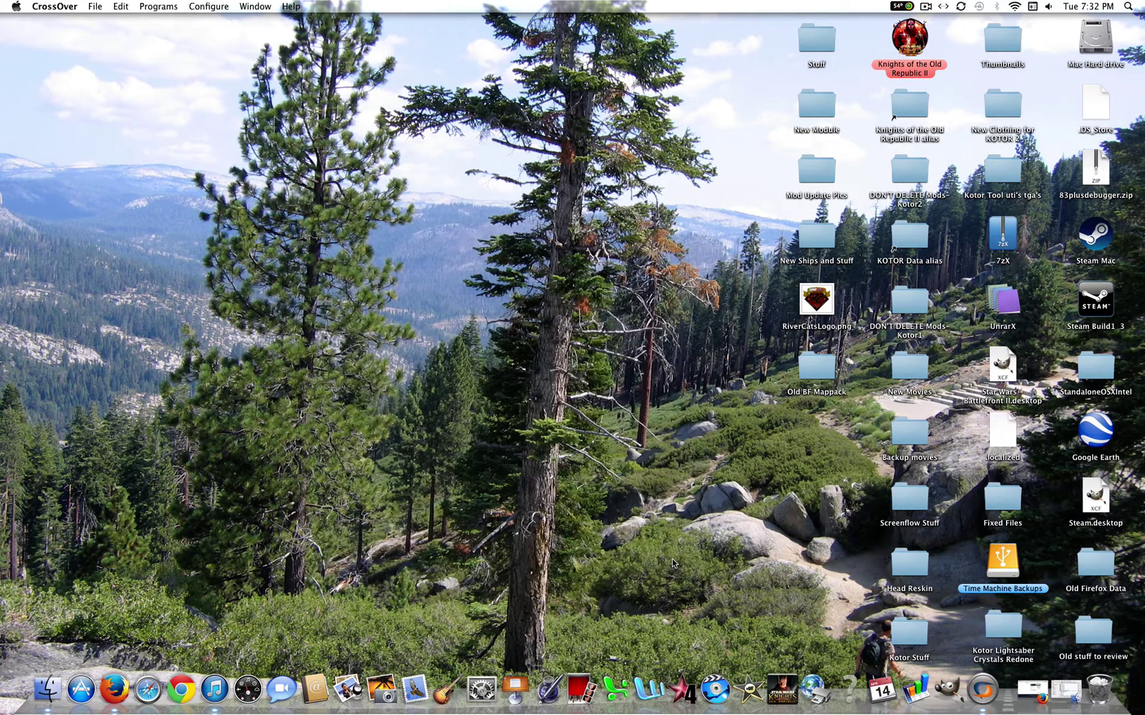
click(1031, 686)
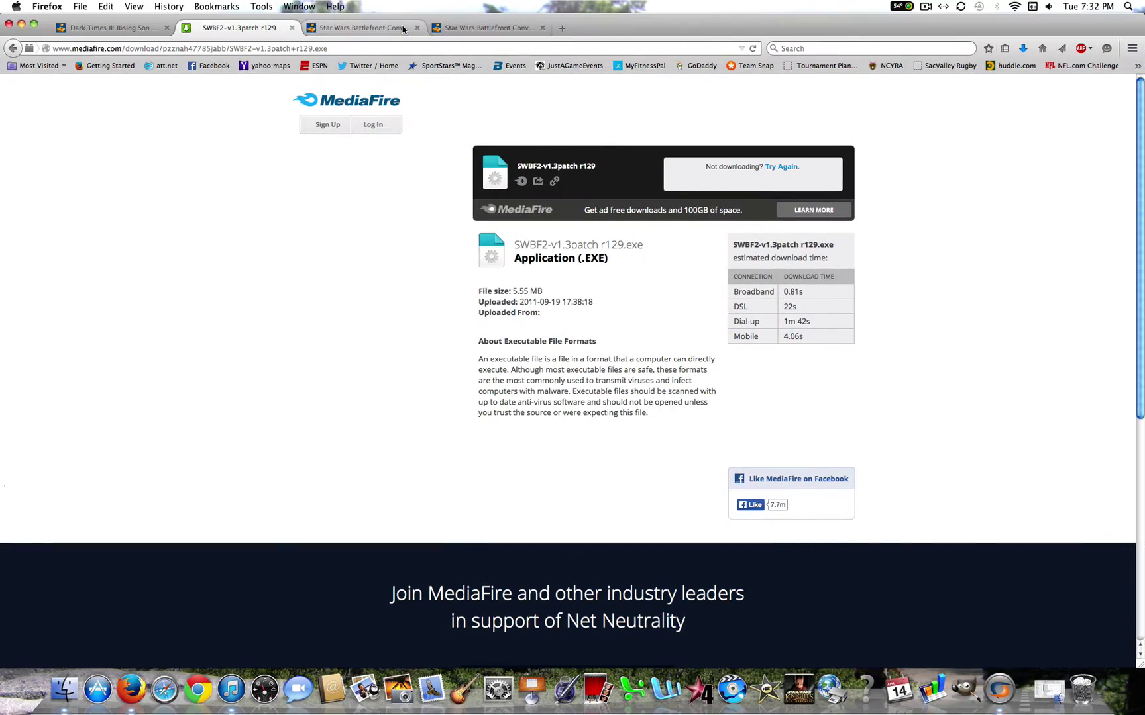
click(371, 27)
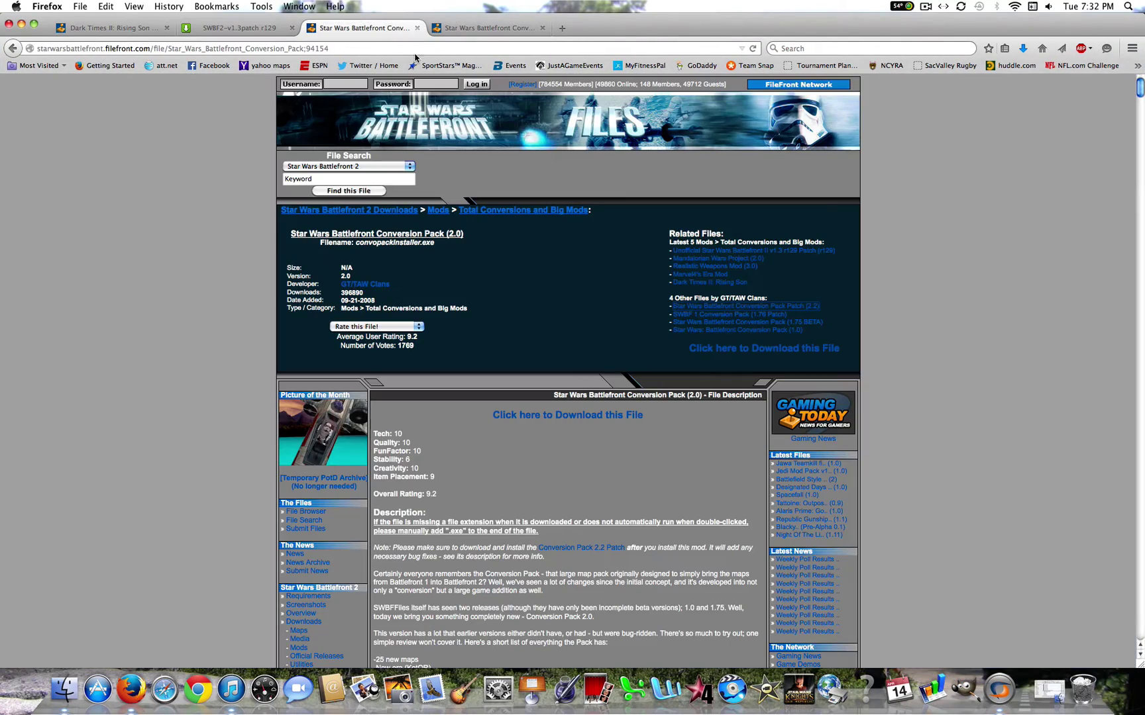
drag(1139, 88, 1140, 118)
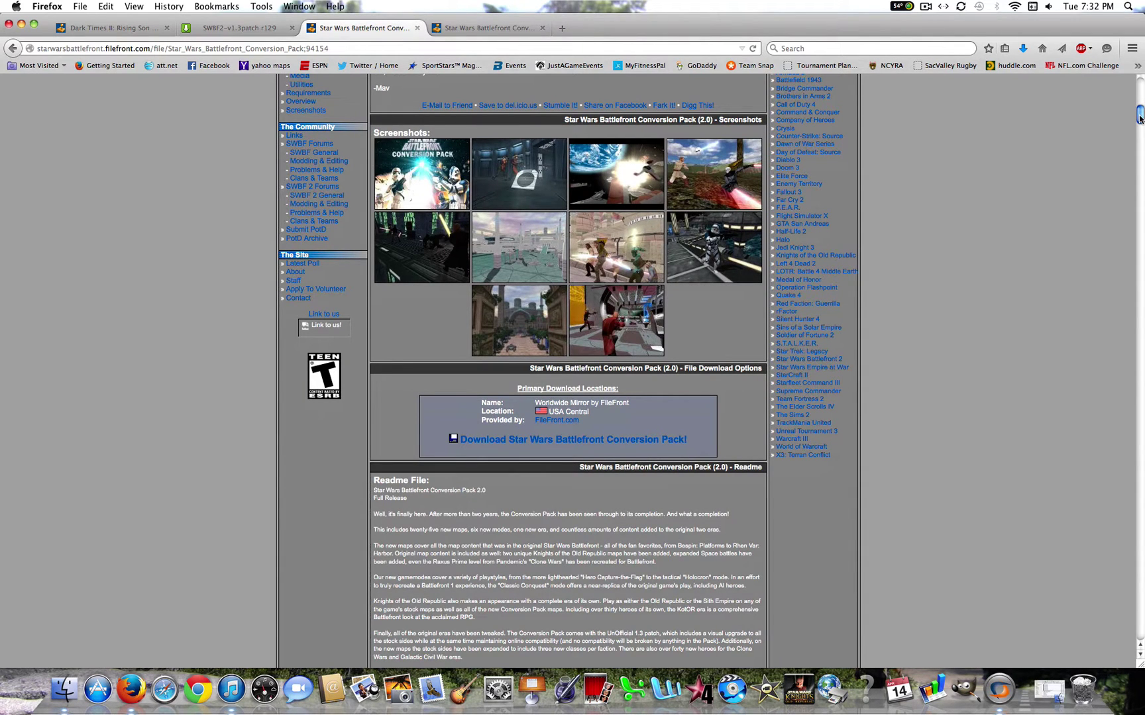
drag(1140, 118, 1056, 117)
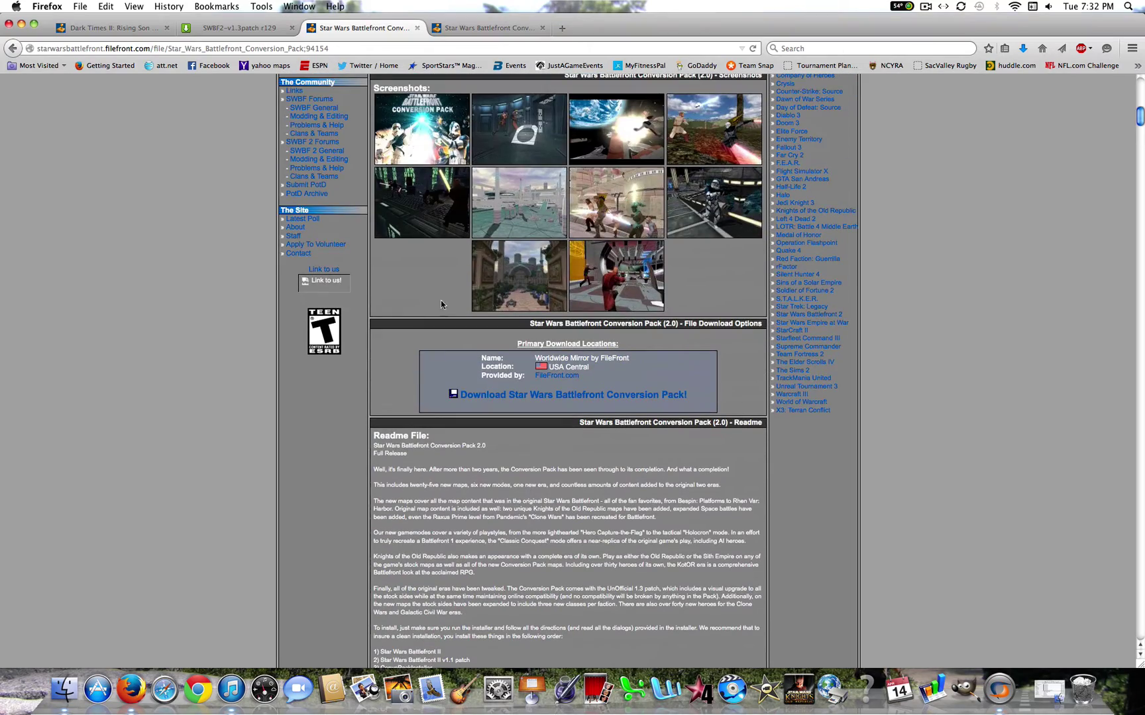
click(21, 25)
Search this Mac in Finder for 'convo'
click(1034, 688)
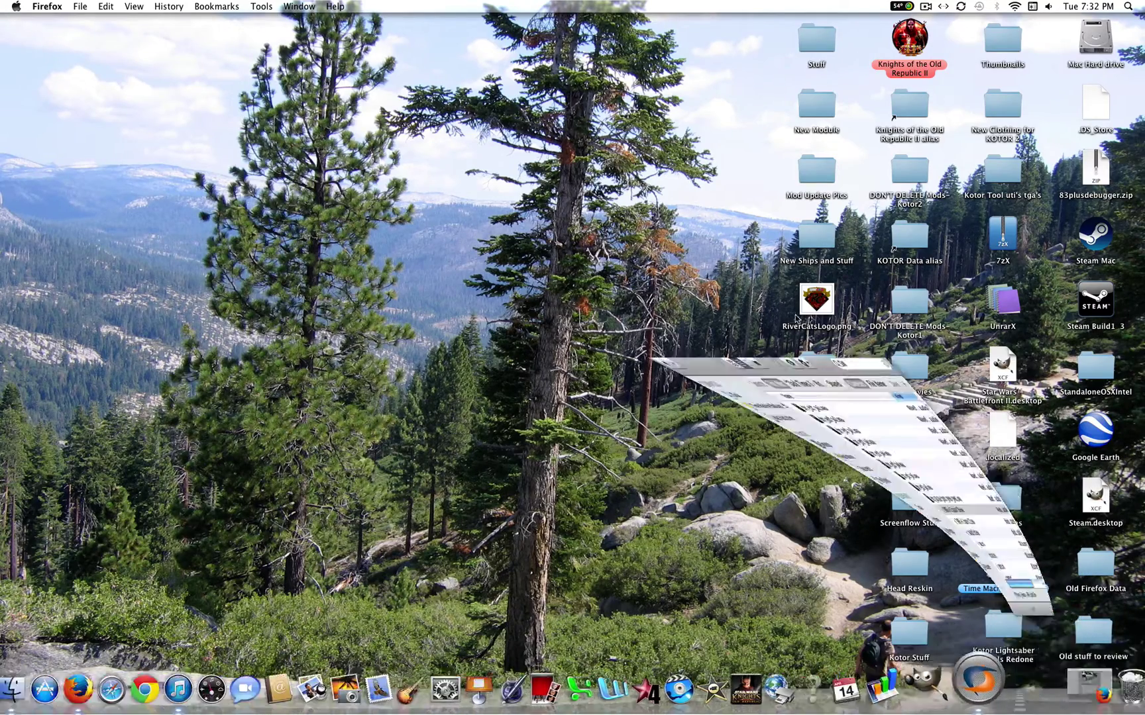
click(627, 52)
text(conc)
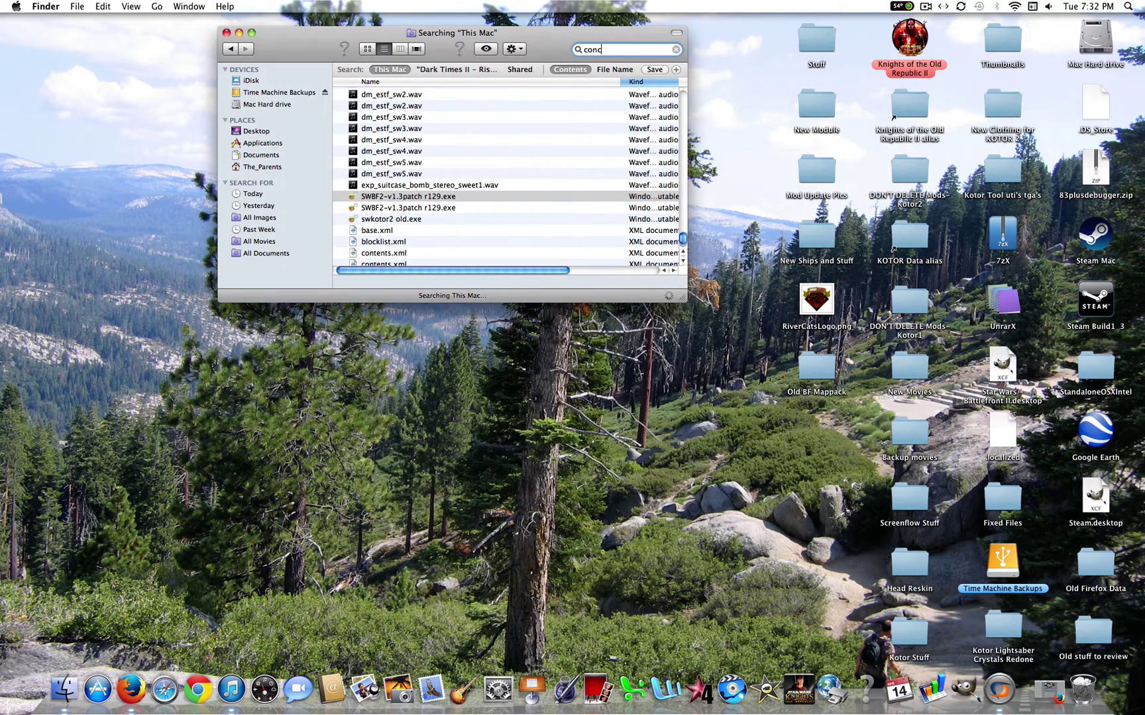
key(BackSpace)
text(vo)
click(422, 93)
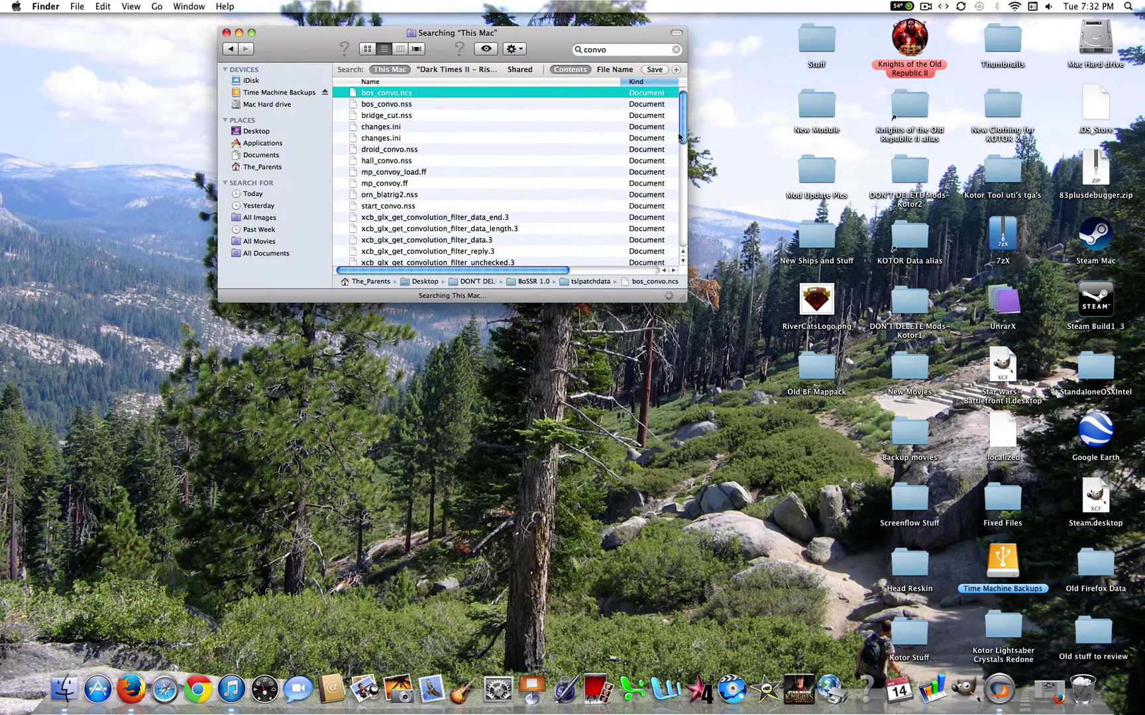
Launch convopackinstaller.exe from the results and confirm opening the downloaded installer
drag(675, 133, 674, 257)
click(455, 254)
double_click(455, 254)
click(671, 235)
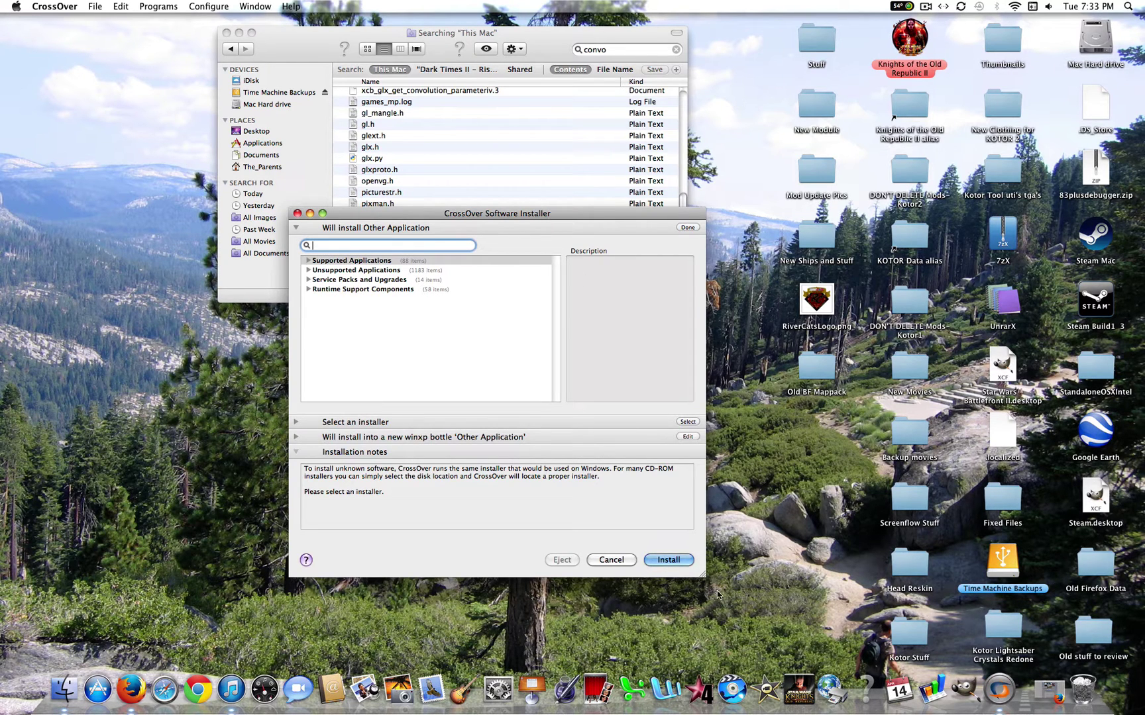
Start the Conversion Pack setup in English, accept the license and reach the destination page
click(668, 560)
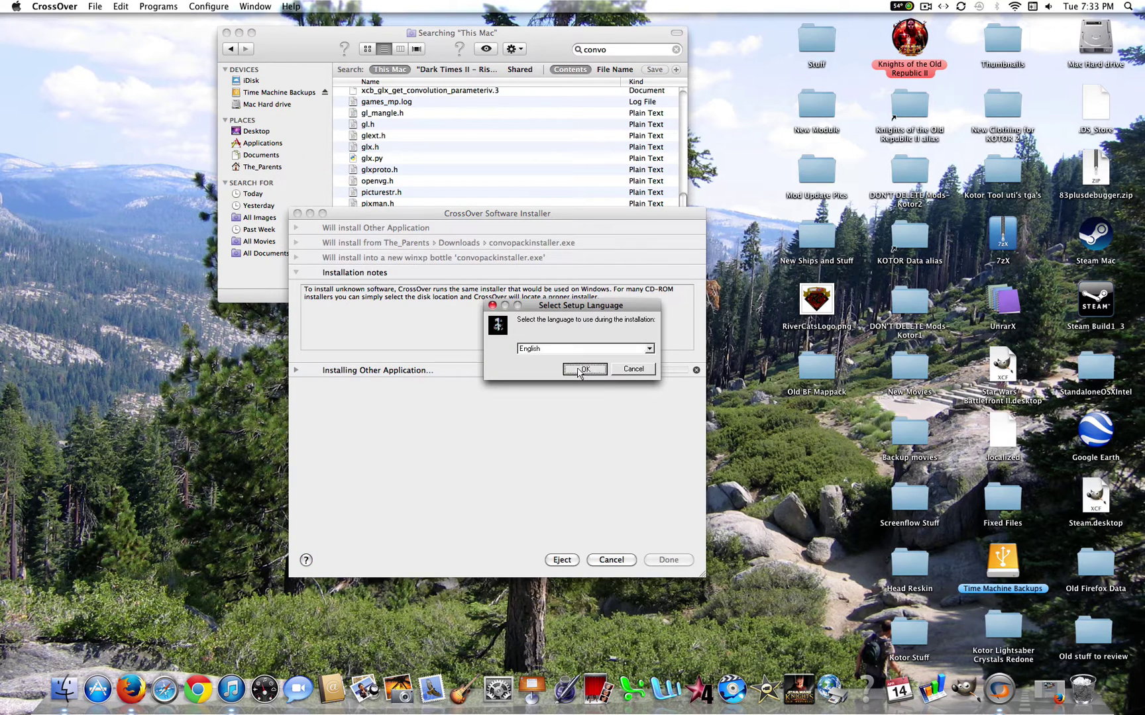
click(578, 369)
click(633, 437)
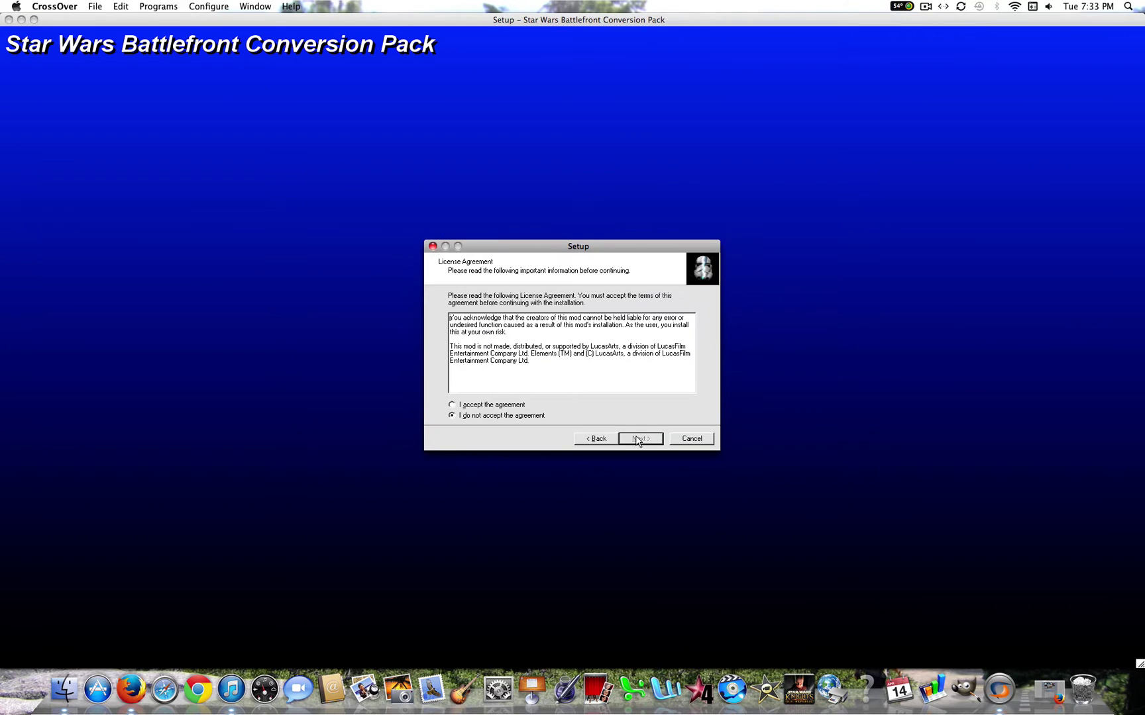
click(510, 406)
click(633, 438)
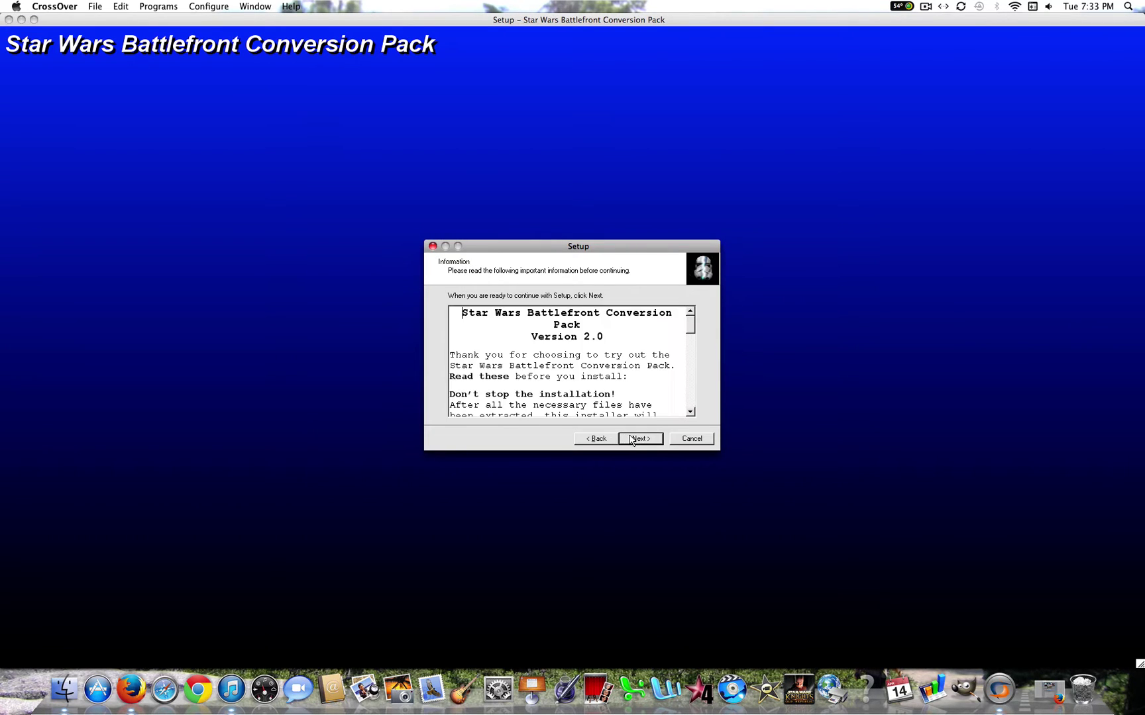
click(633, 437)
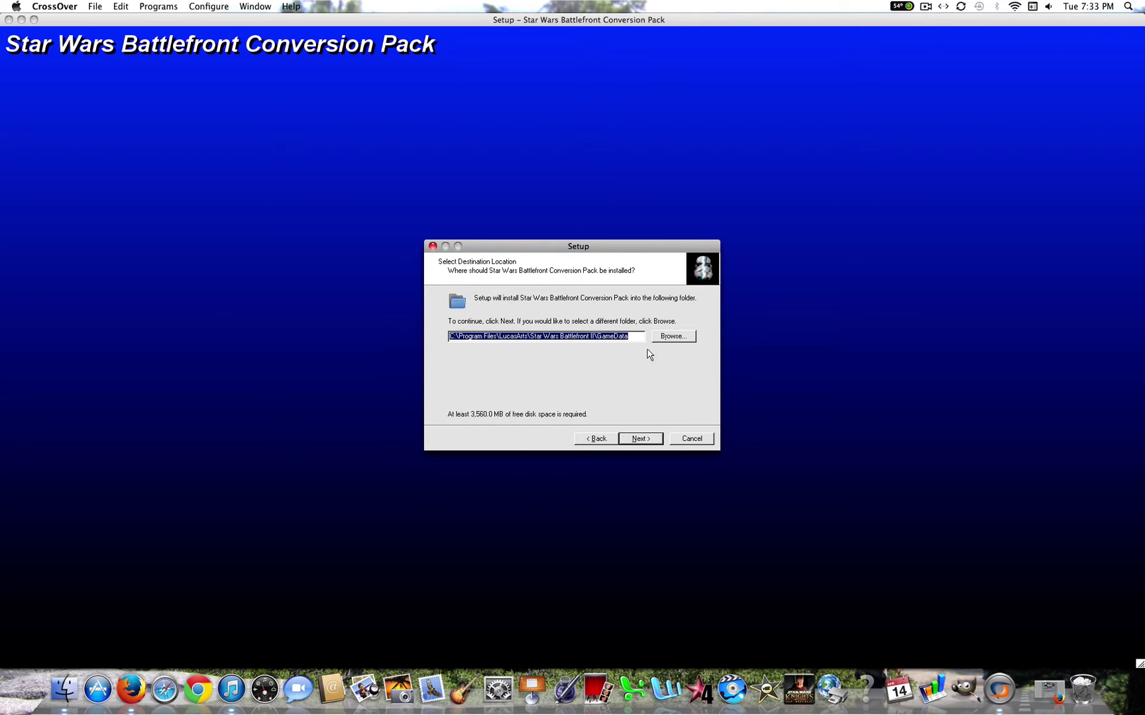
In the destination folder picker, browse from the root through Users and home to Desktop
click(673, 336)
click(485, 300)
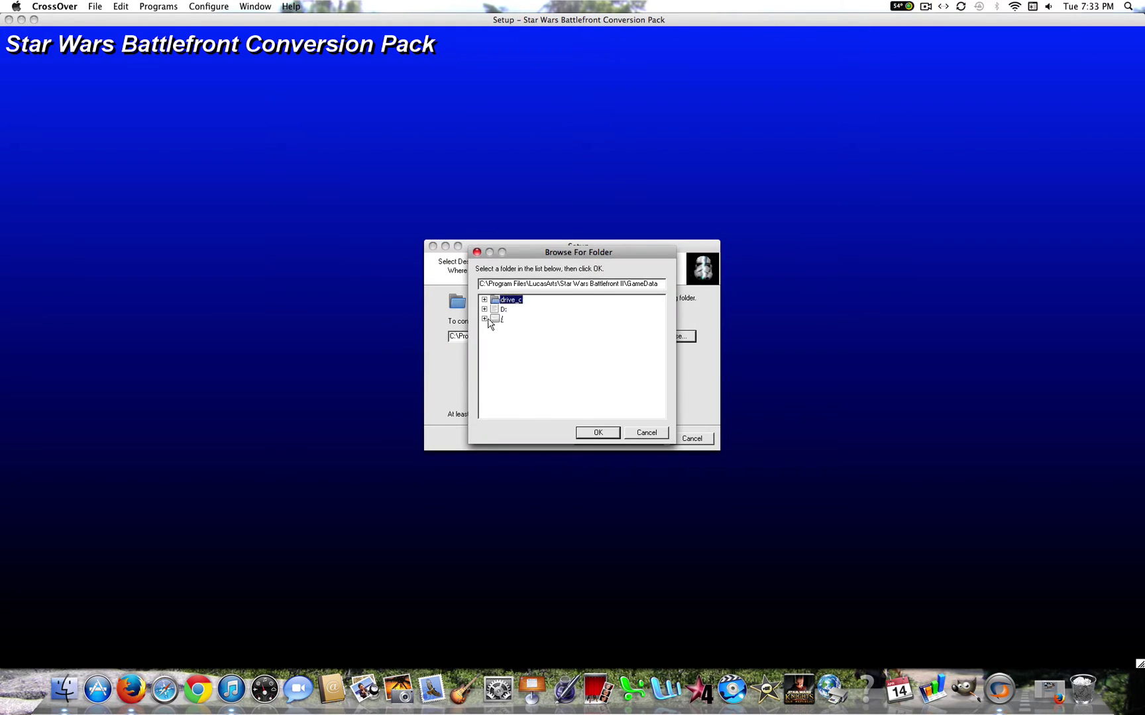
click(484, 319)
drag(662, 314, 655, 387)
click(495, 367)
click(507, 395)
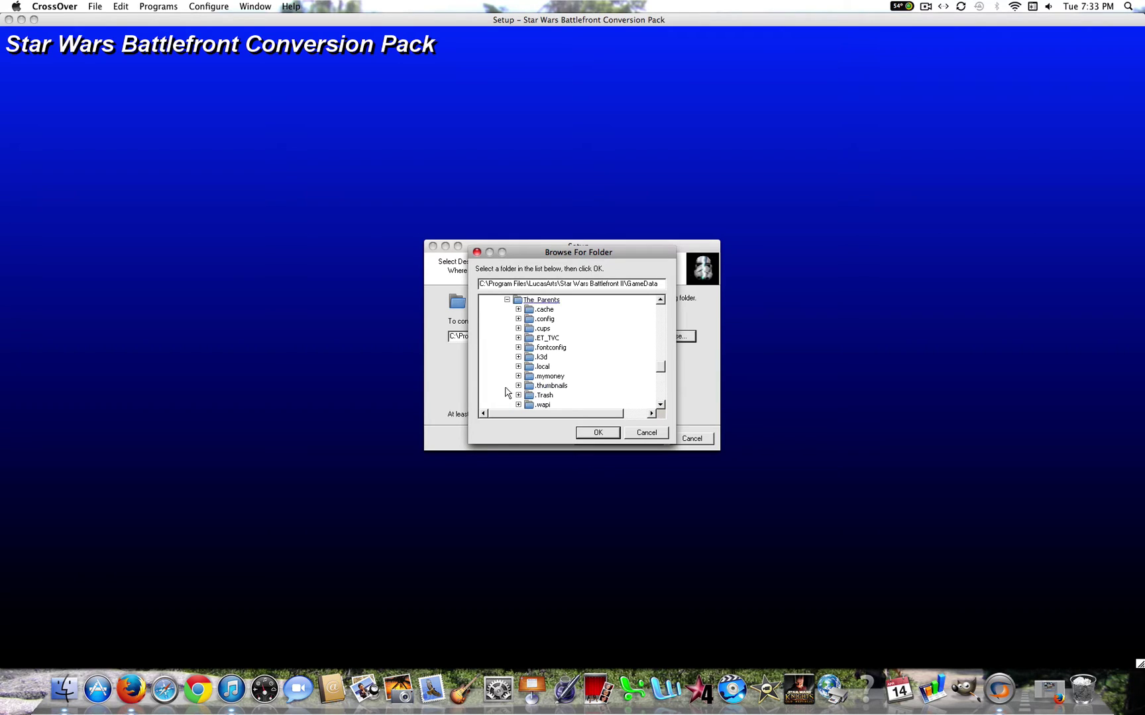
drag(661, 367, 660, 377)
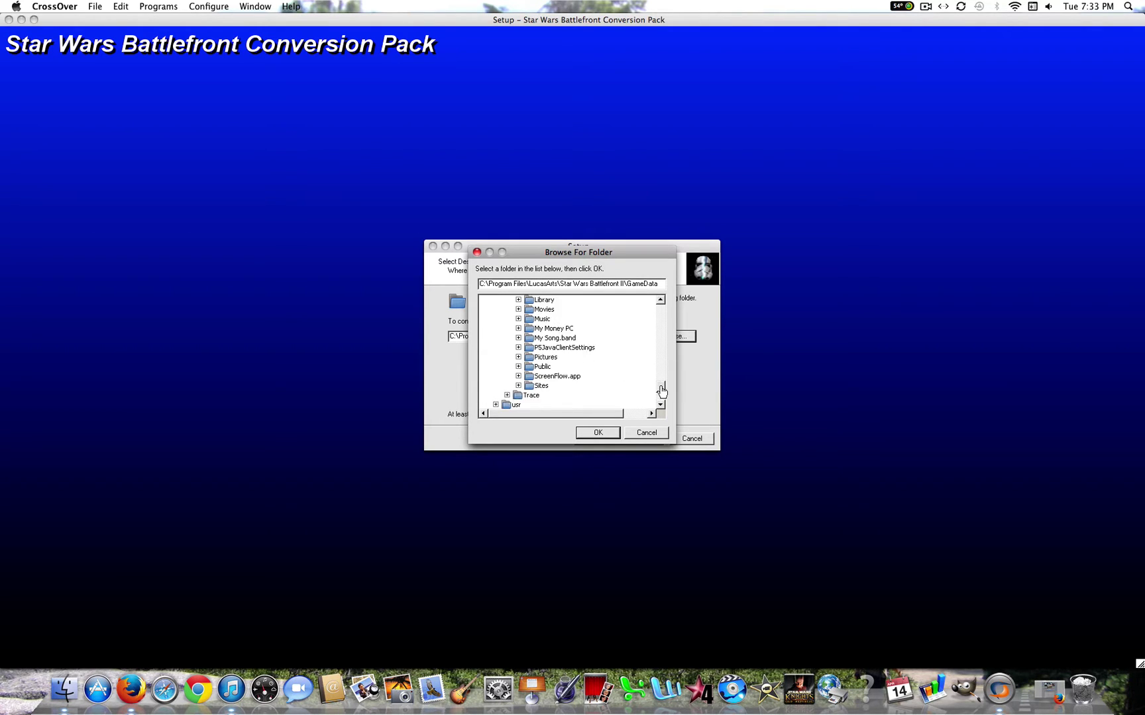
click(518, 347)
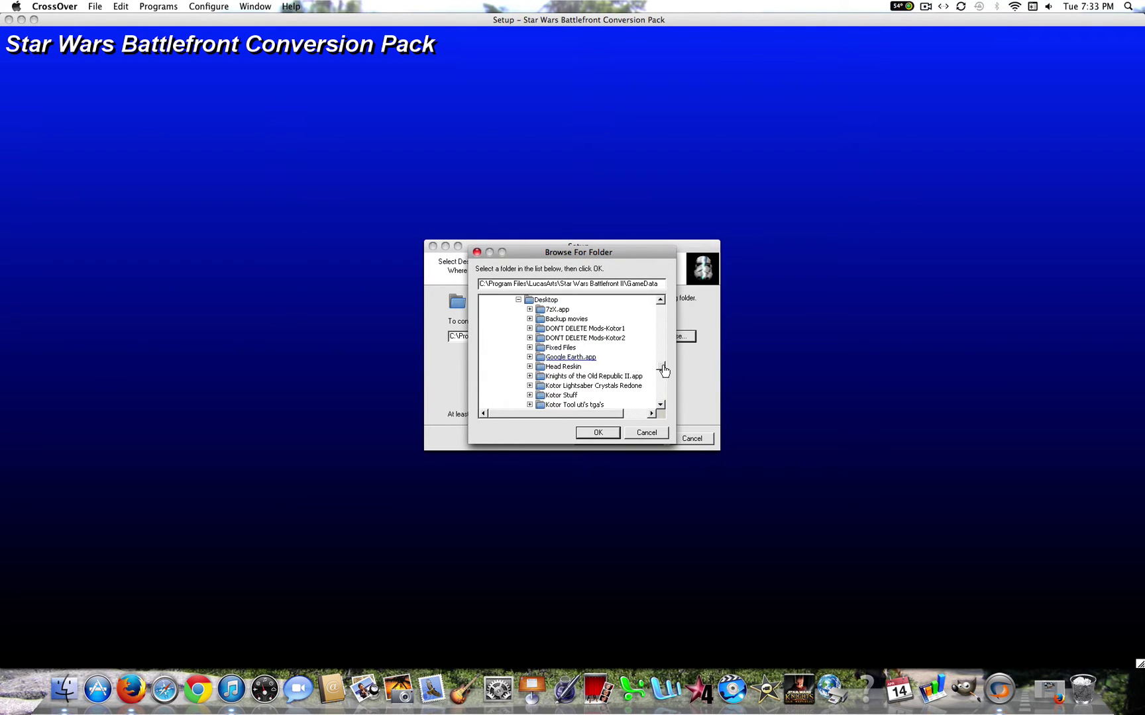
mouse_move(660, 370)
mouse_down()
mouse_move(660, 392)
mouse_move(660, 383)
mouse_up()
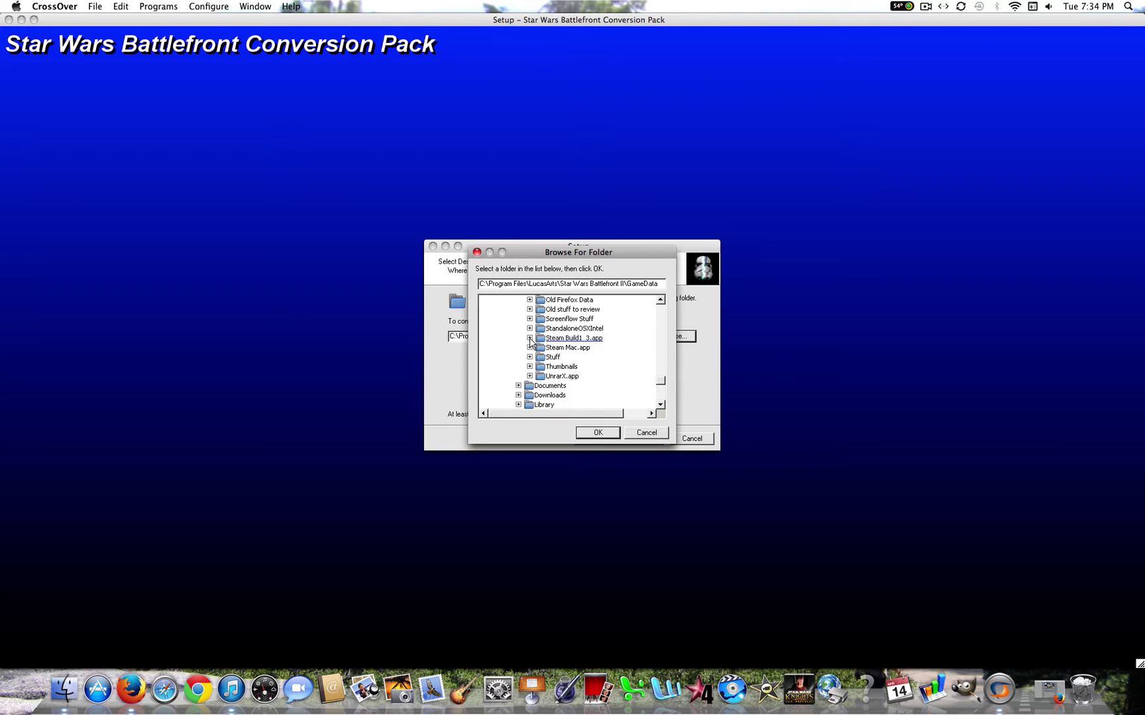
Set the destination to Steam Build1 3.app's Star Wars Battlefront II GameData folder, then exit setup
click(530, 339)
click(541, 357)
click(552, 367)
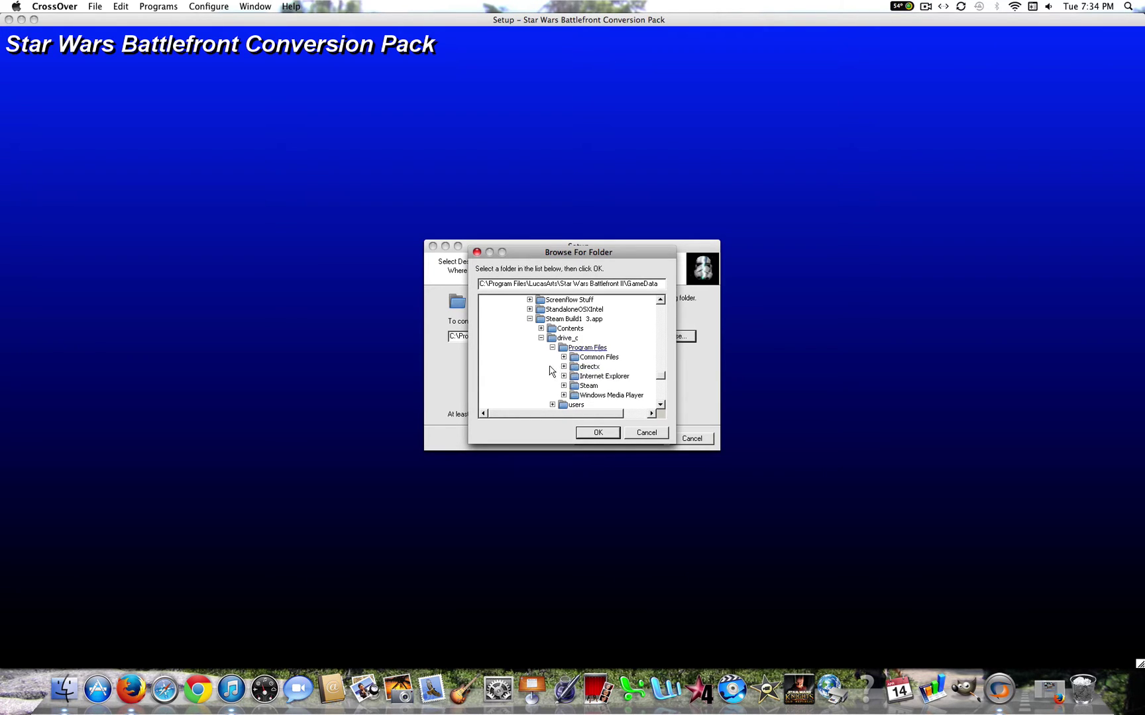
click(564, 386)
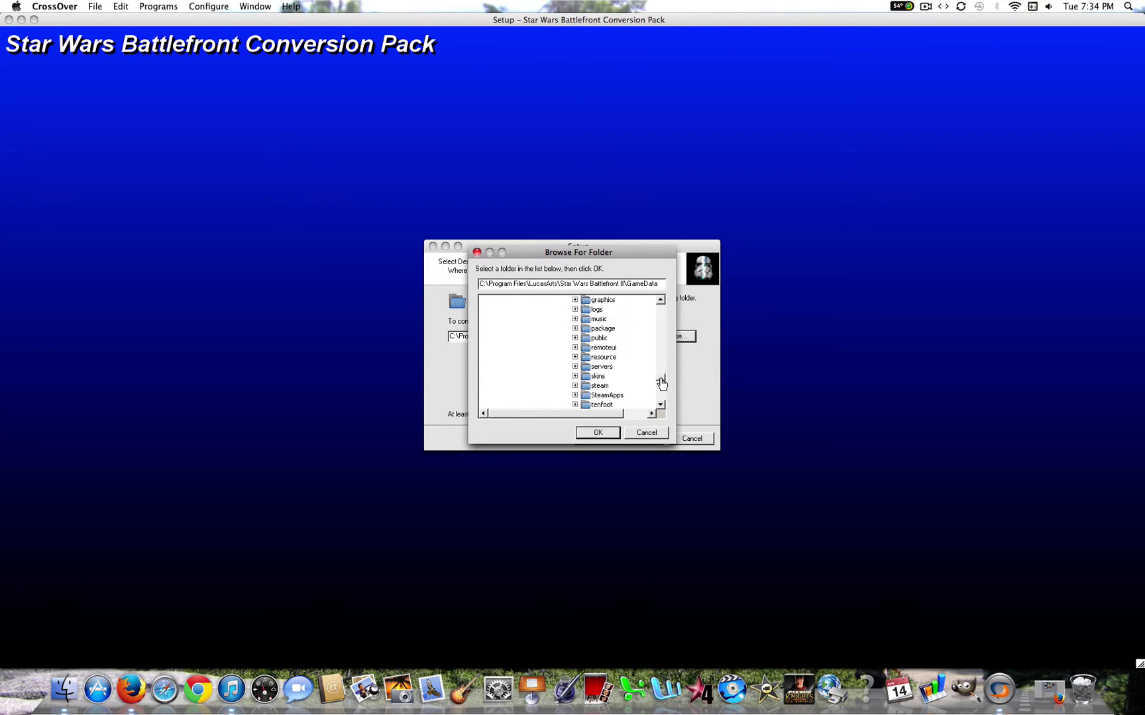
click(575, 394)
click(586, 366)
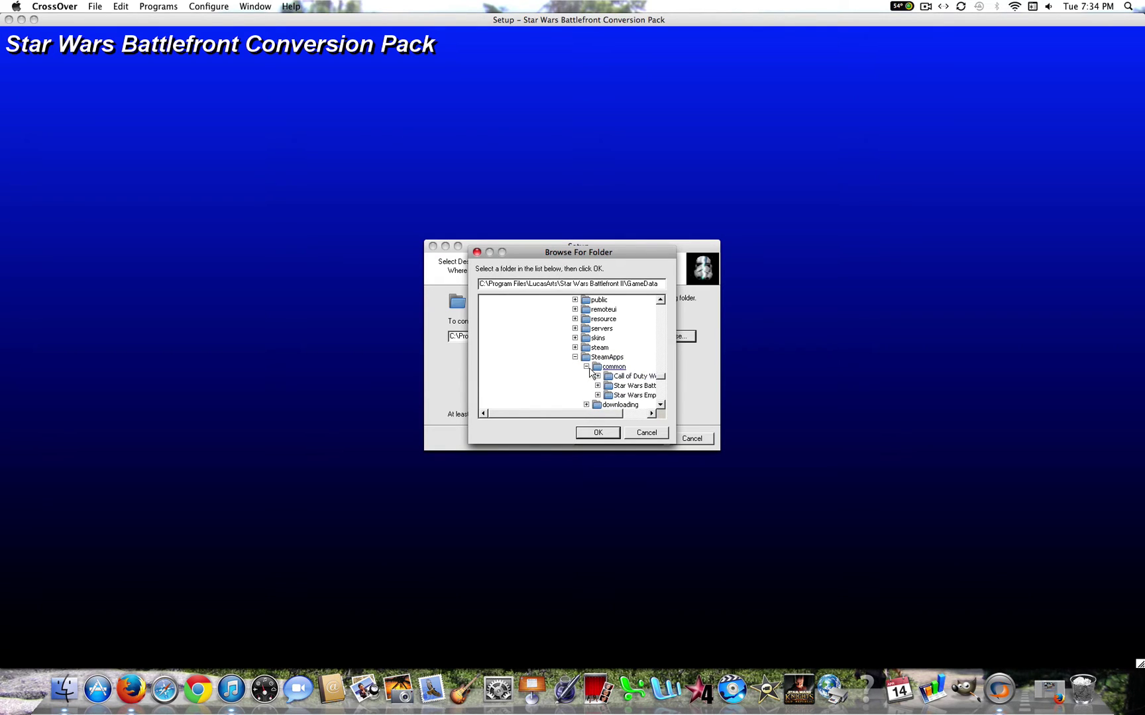
click(597, 385)
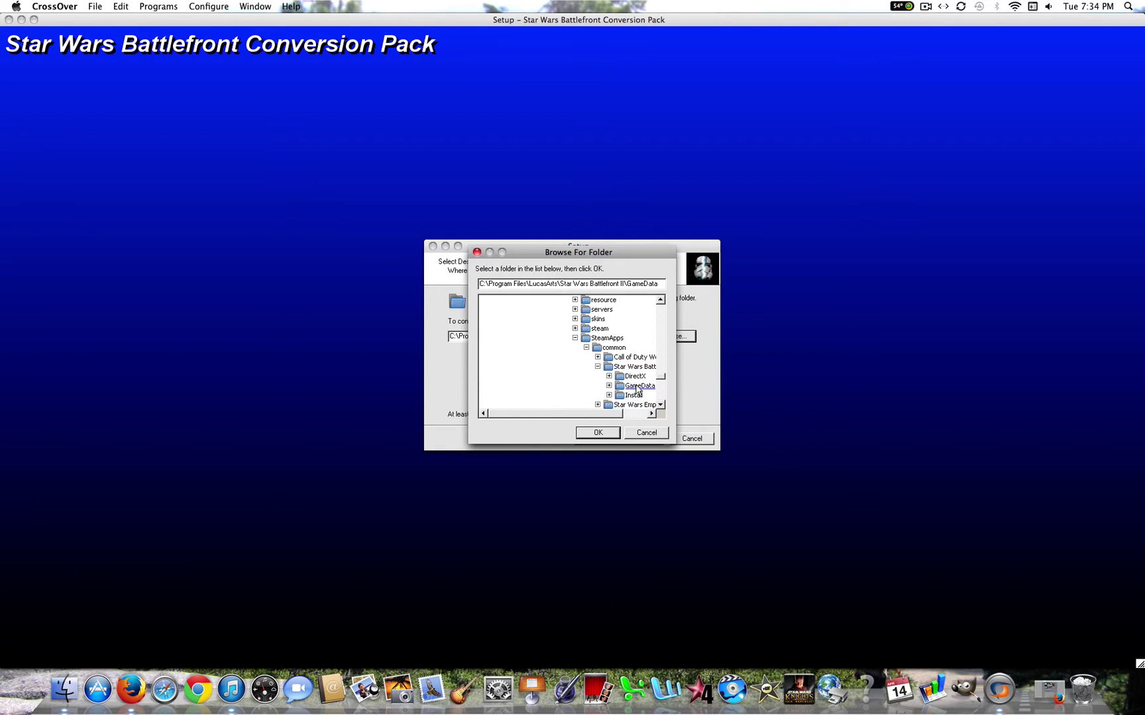
click(610, 405)
click(598, 432)
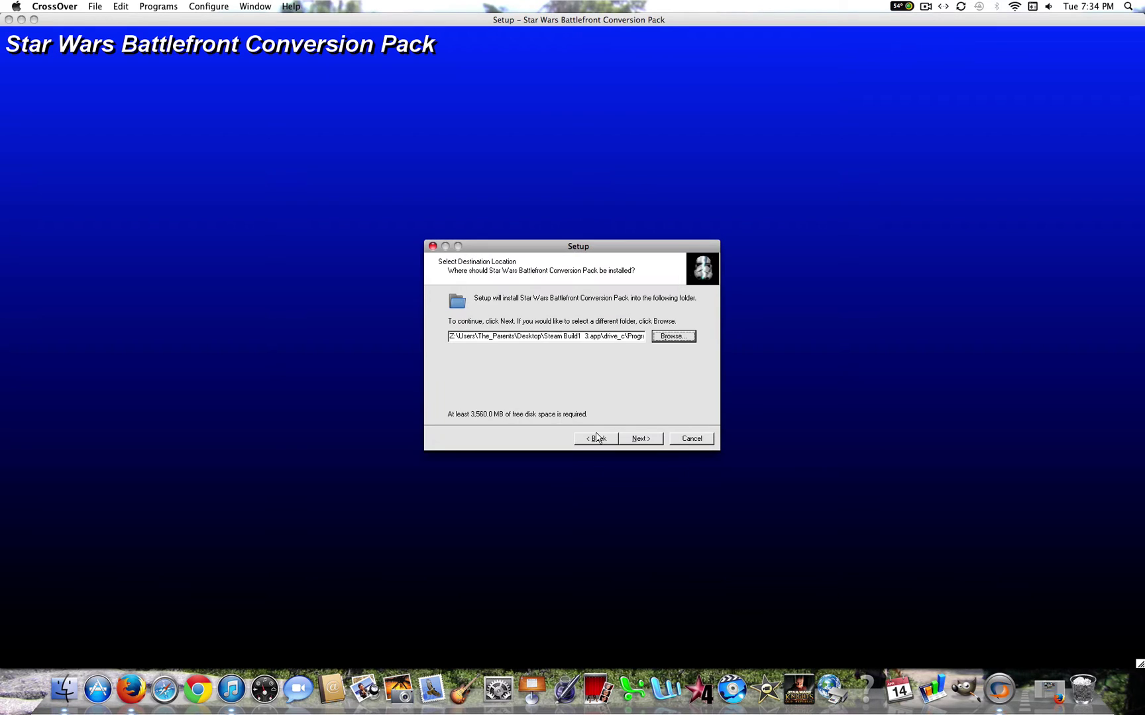
click(692, 439)
click(554, 367)
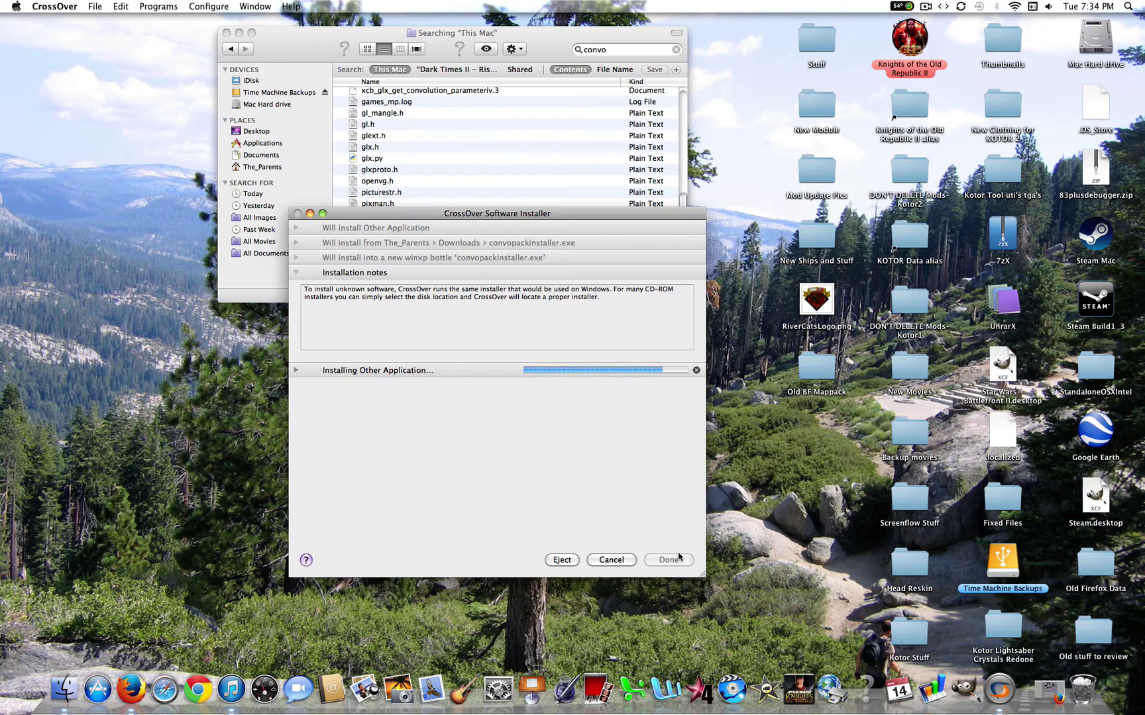
Close the finished installer, scroll through the Conversion Pack Patch 2.2 page in Firefox, then minimize it
click(679, 560)
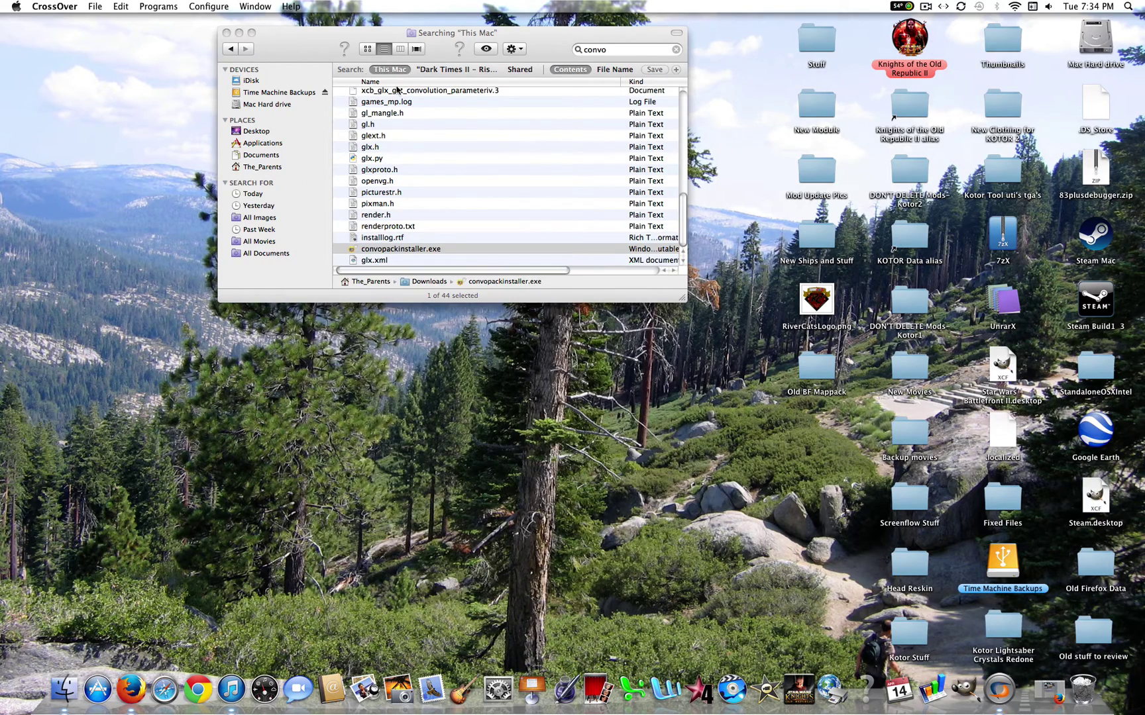
click(1050, 691)
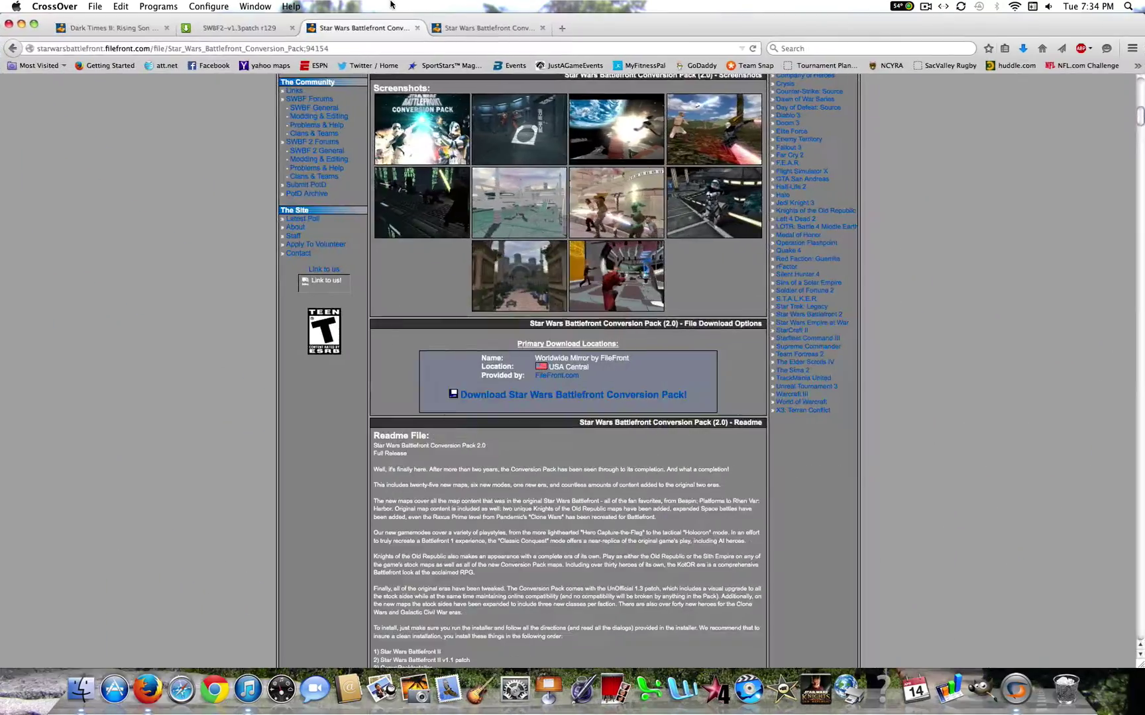
click(487, 28)
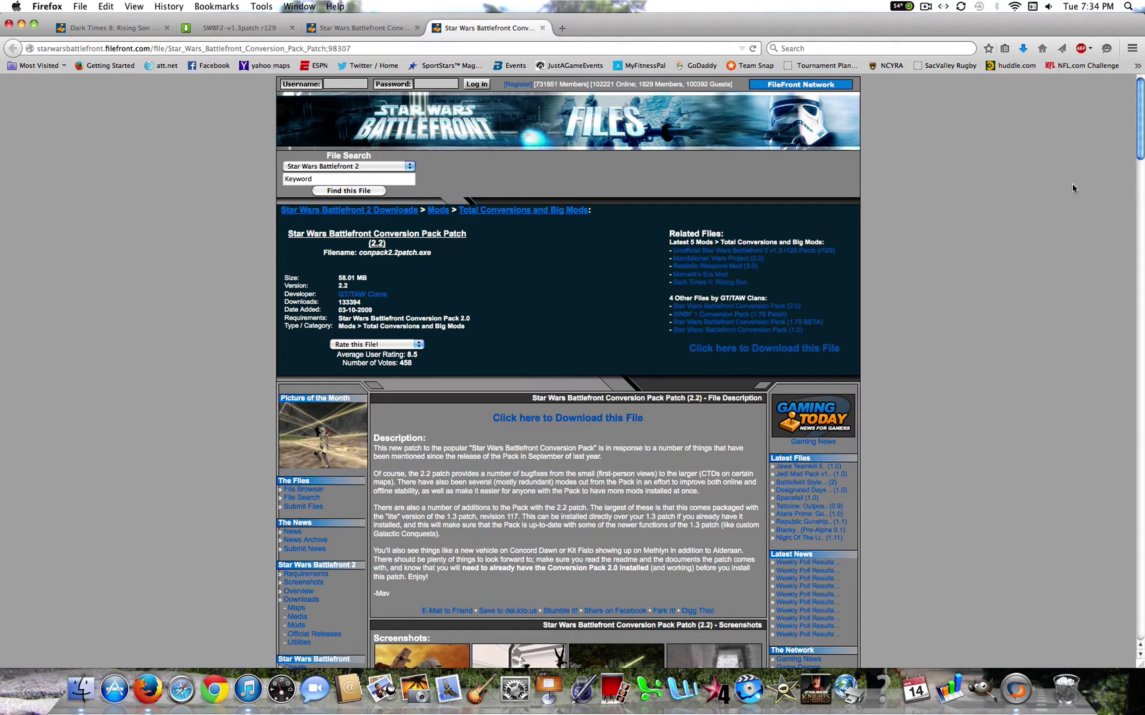
scroll(1103, 169, down, 10)
scroll(1096, 158, up, 6)
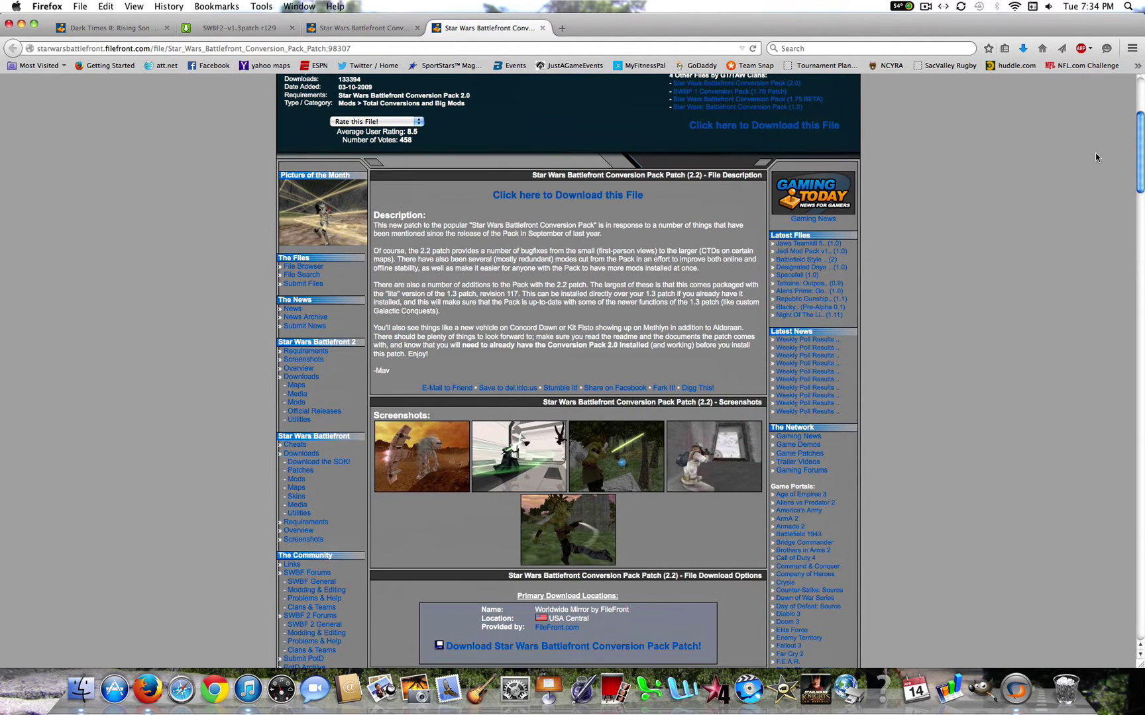
scroll(1066, 257, down, 10)
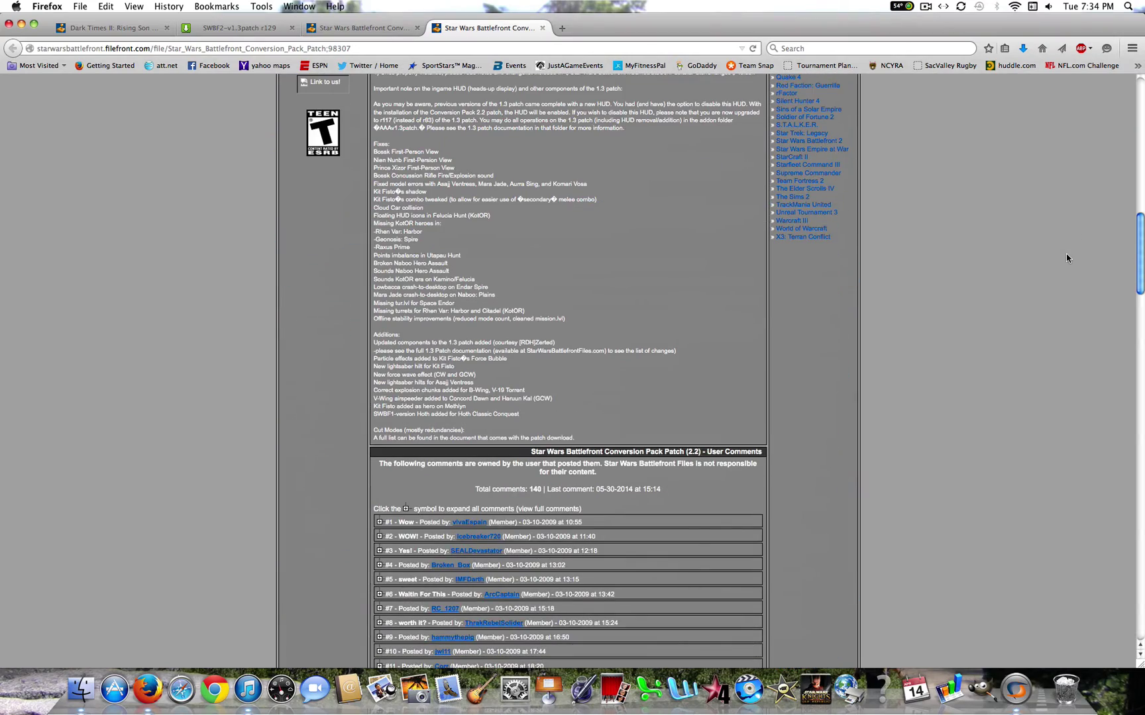
scroll(1093, 250, up, 15)
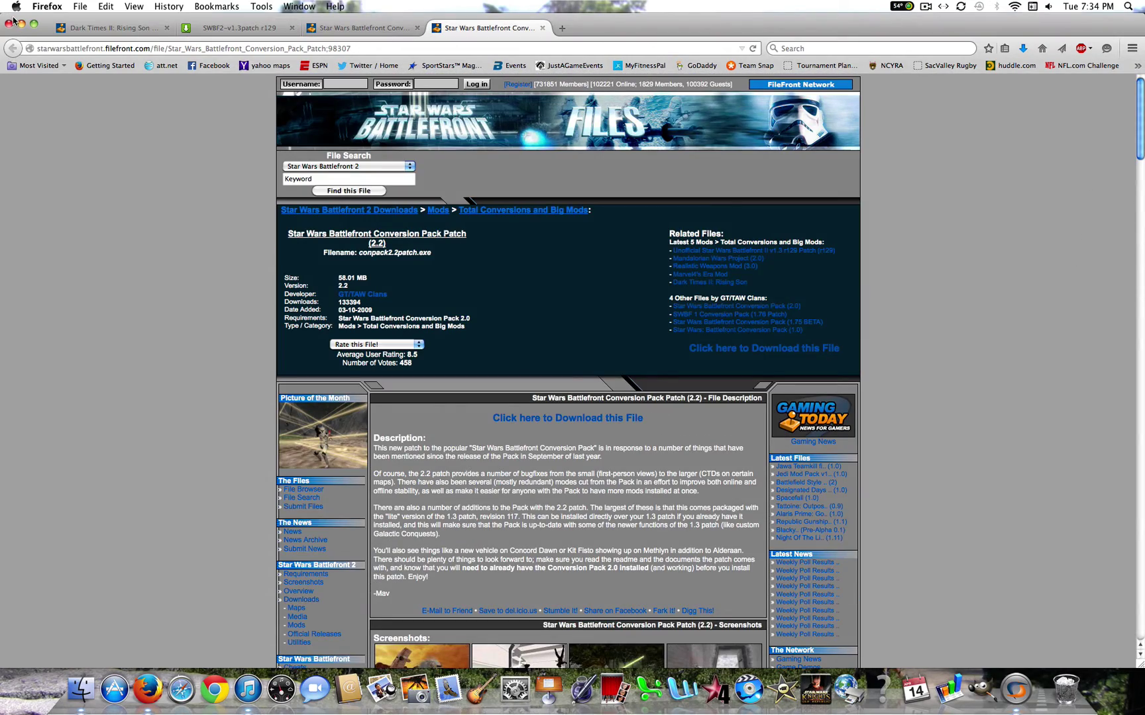
click(21, 24)
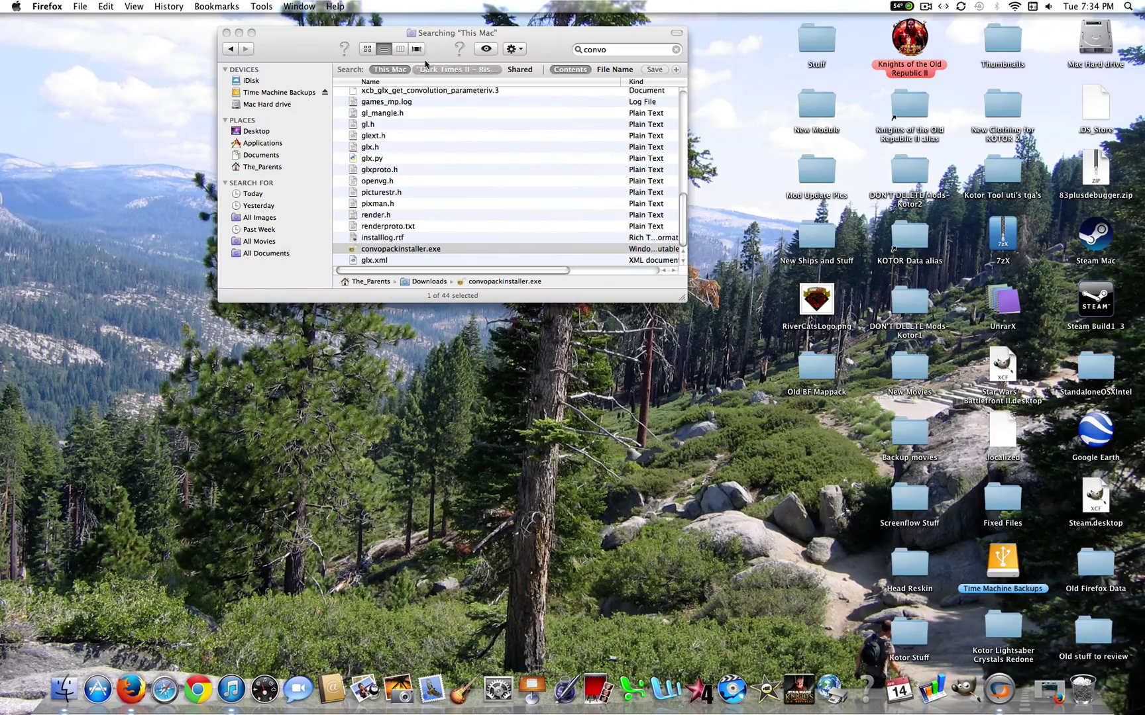
Change the Finder search to 'conpack' and open ConPack2.2Patch.exe, accepting the downloaded-app warning
click(623, 50)
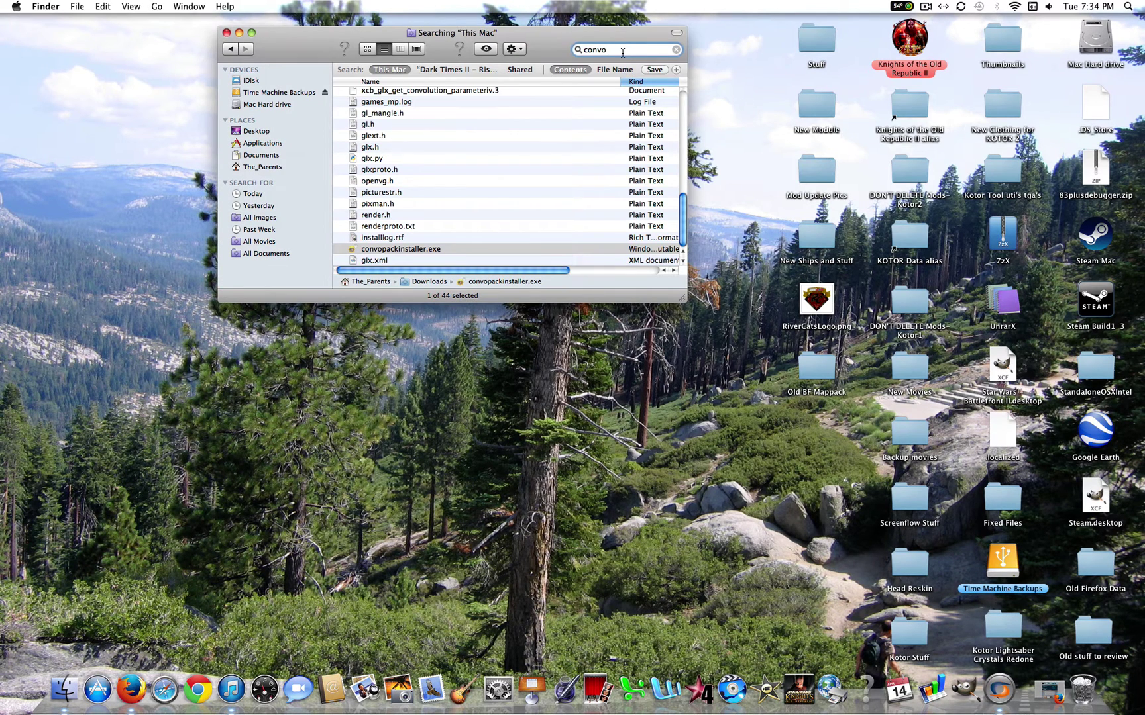
key(BackSpace)
key(BackSpace)
text(o)
key(BackSpace)
text(pack)
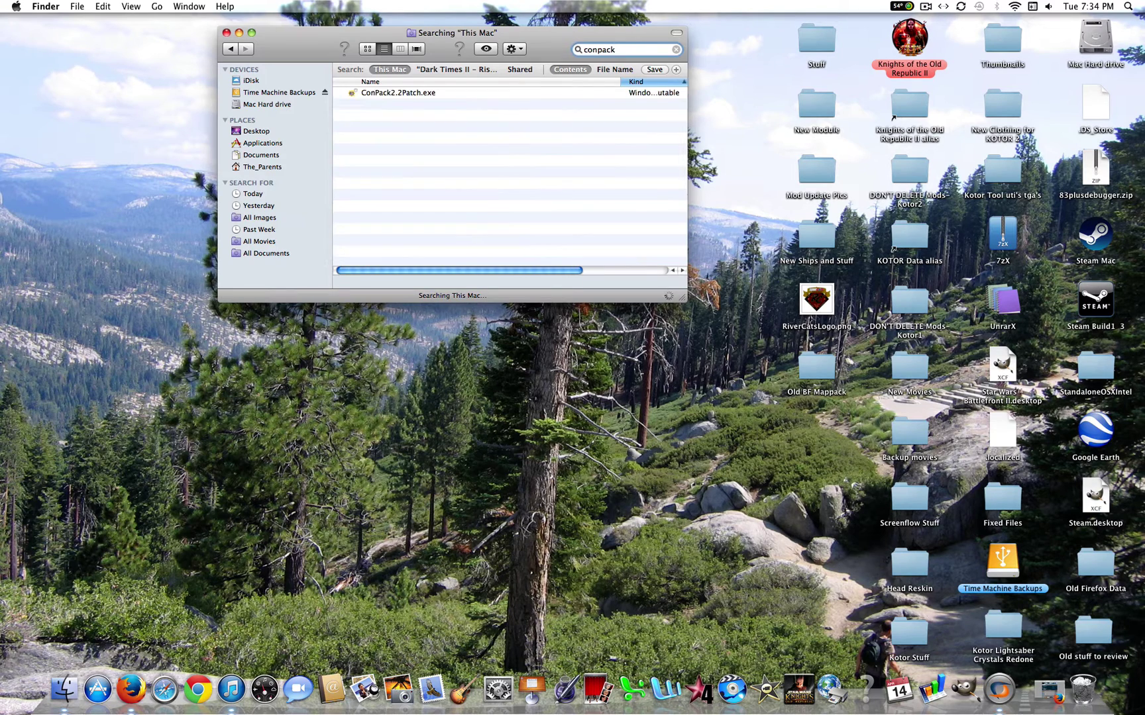
double_click(402, 94)
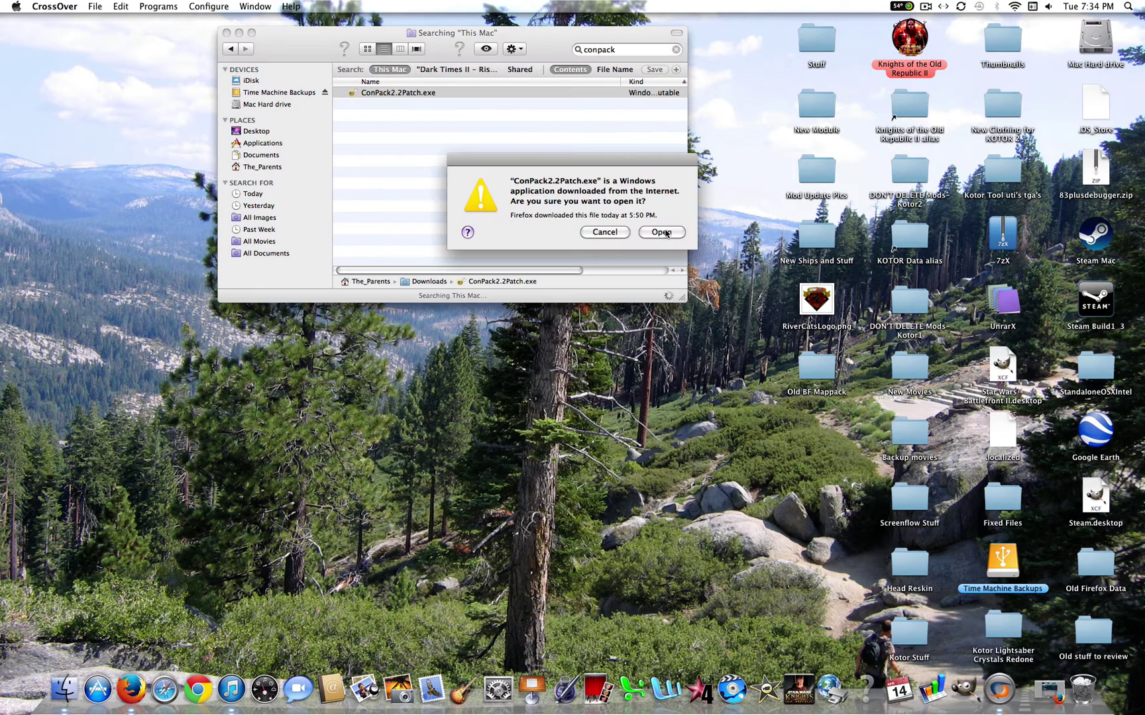
click(661, 232)
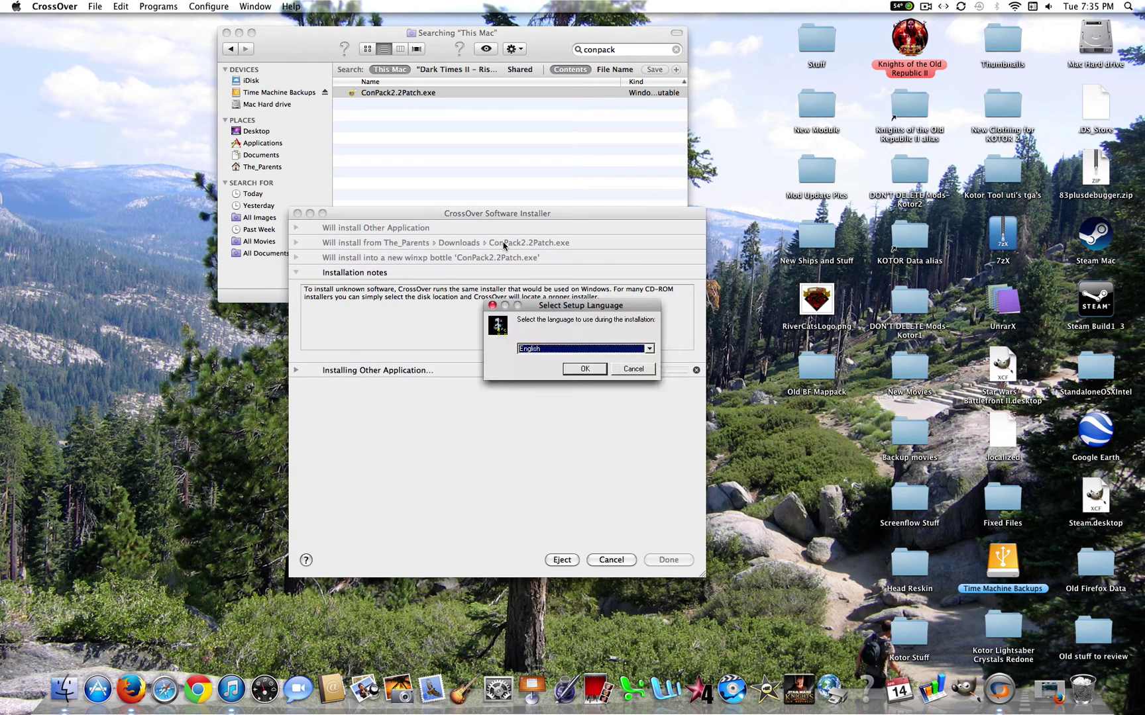
Accept English as the Patch 2.2 setup language
click(583, 369)
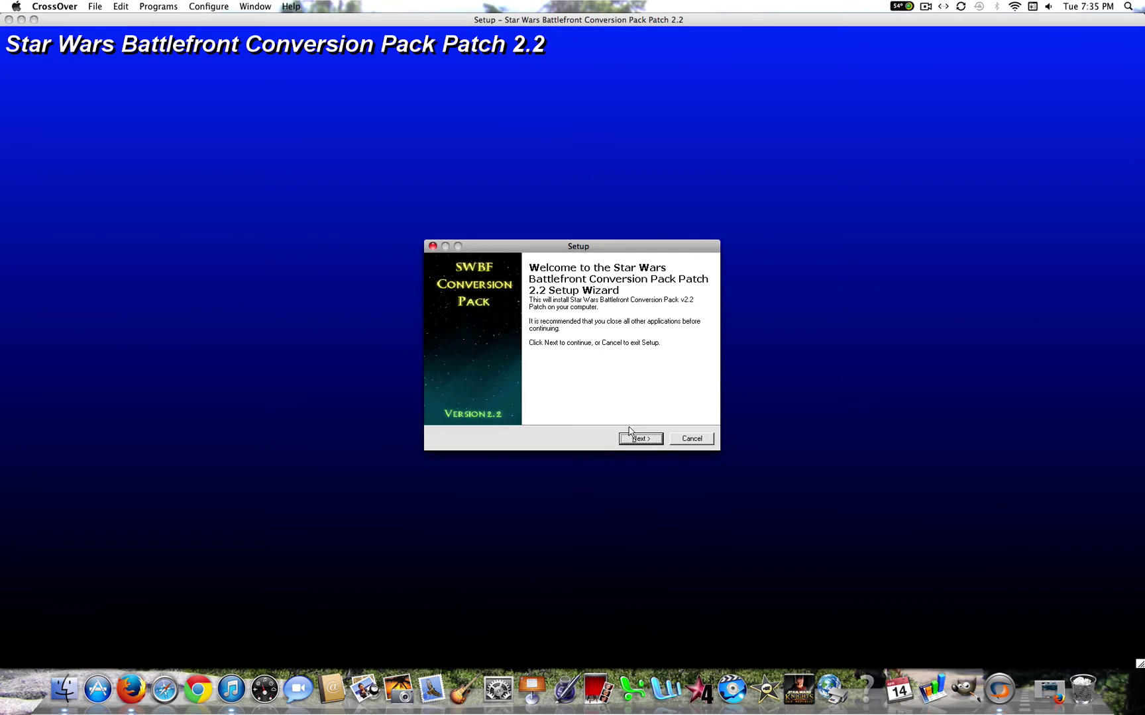
Accept the Patch 2.2 license and advance to the install folder page
click(631, 436)
click(512, 405)
click(631, 439)
click(631, 440)
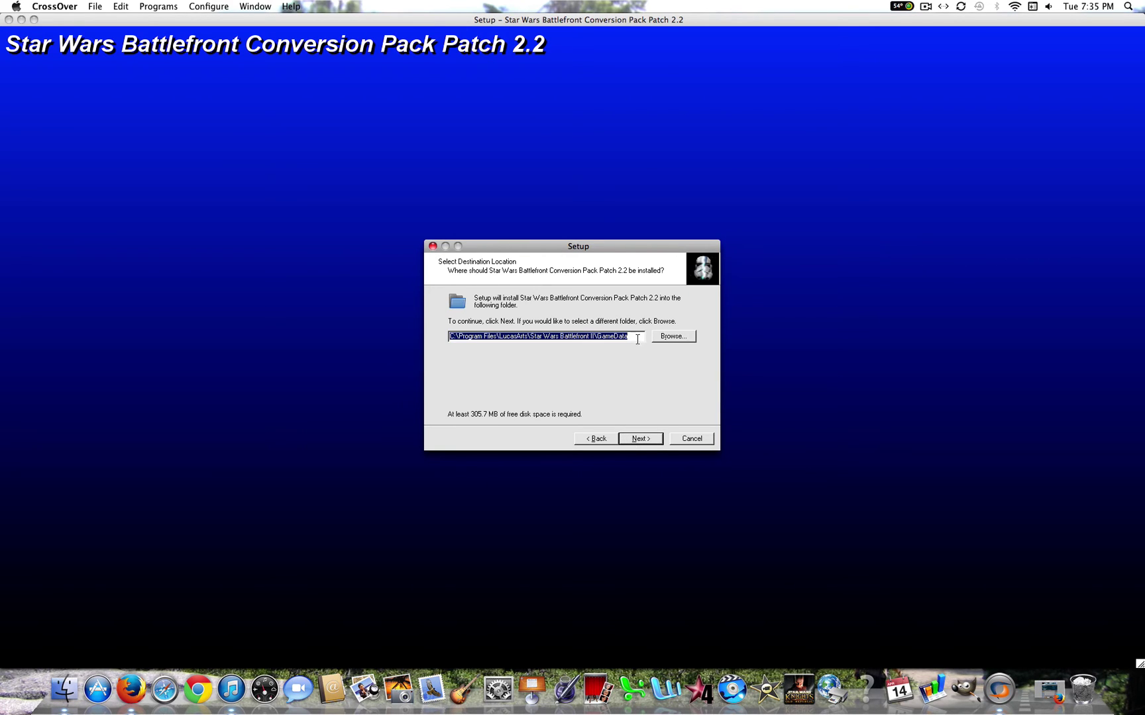
In the folder picker, browse from the Mac root through Users and home to Desktop
click(661, 339)
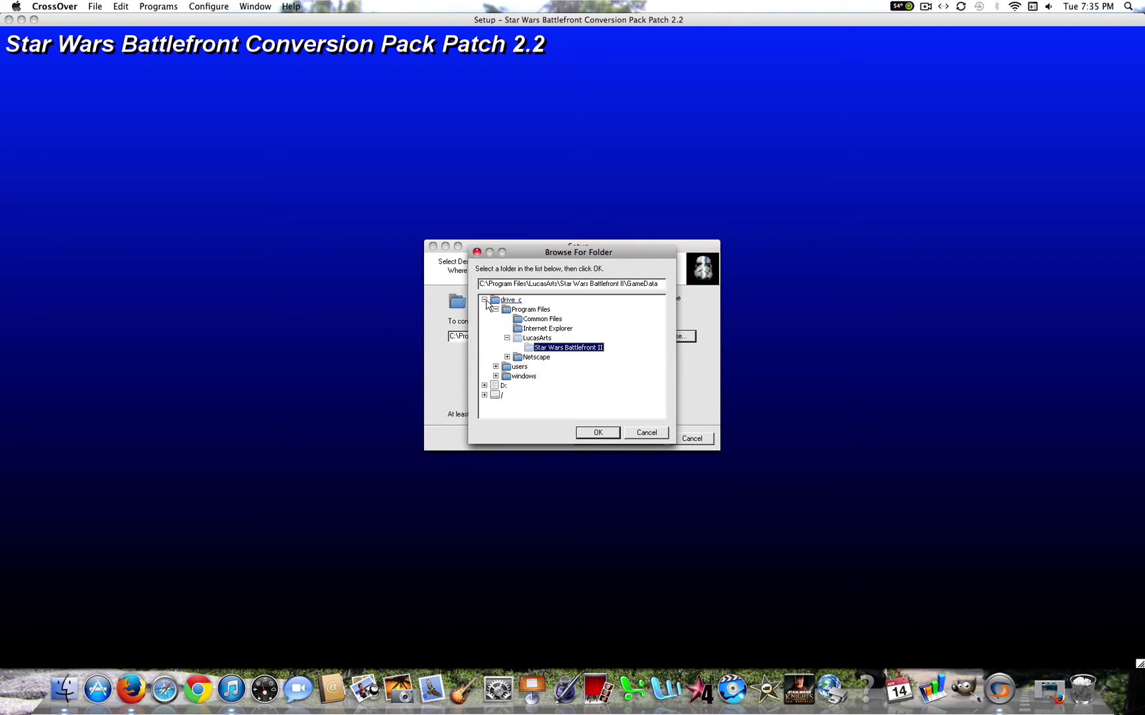
click(484, 300)
click(484, 319)
drag(657, 324, 648, 398)
click(496, 348)
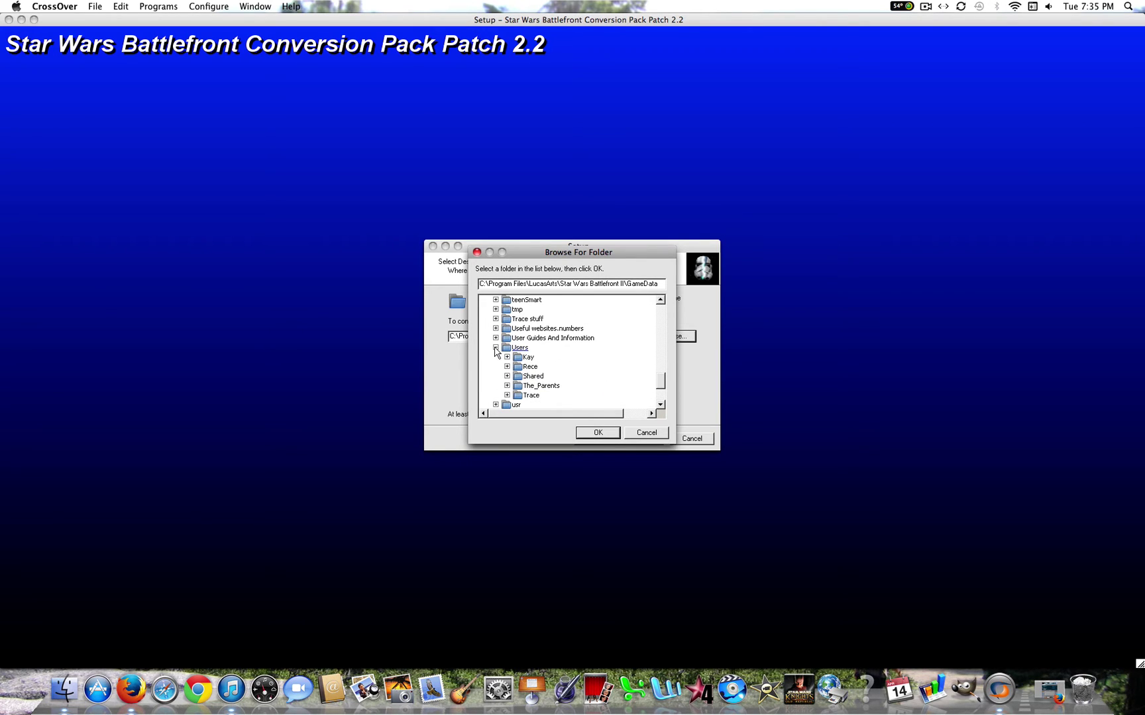
click(507, 394)
mouse_move(658, 374)
mouse_down()
mouse_move(656, 400)
mouse_move(660, 371)
mouse_move(660, 382)
mouse_up()
double_click(524, 403)
Choose Steam Build1 3.app > drive_c > Program Files > Steam > SteamApps > common > GameData as destination
click(529, 405)
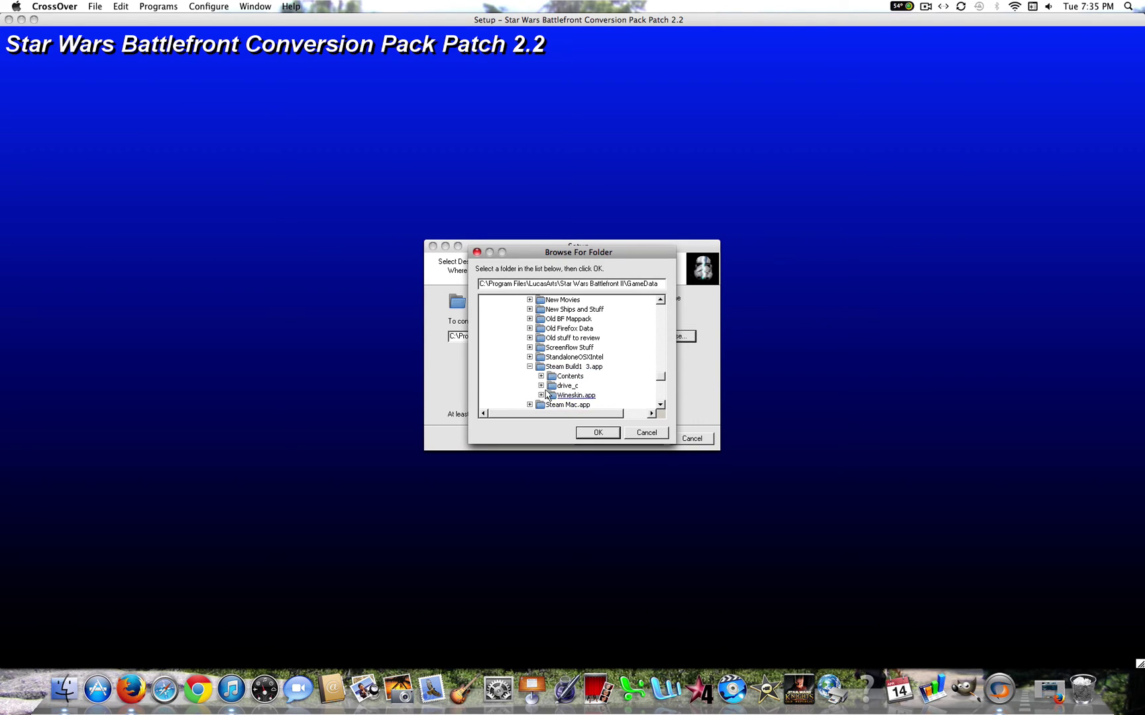
click(541, 385)
click(552, 377)
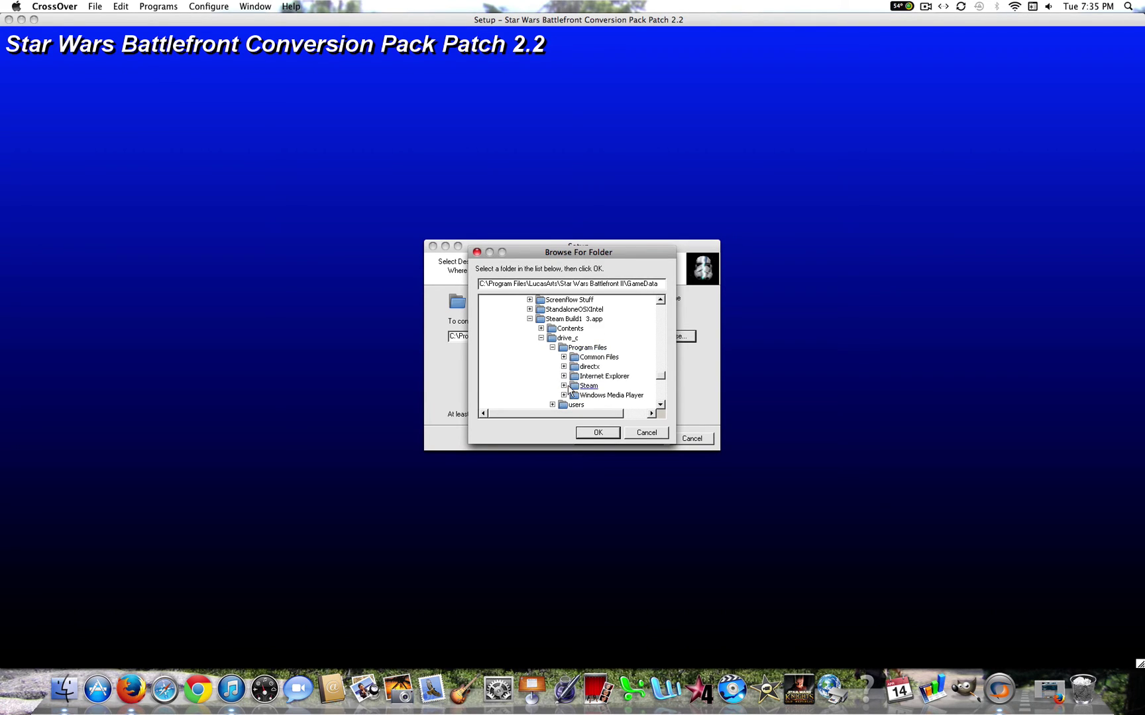
click(563, 386)
drag(661, 376, 661, 380)
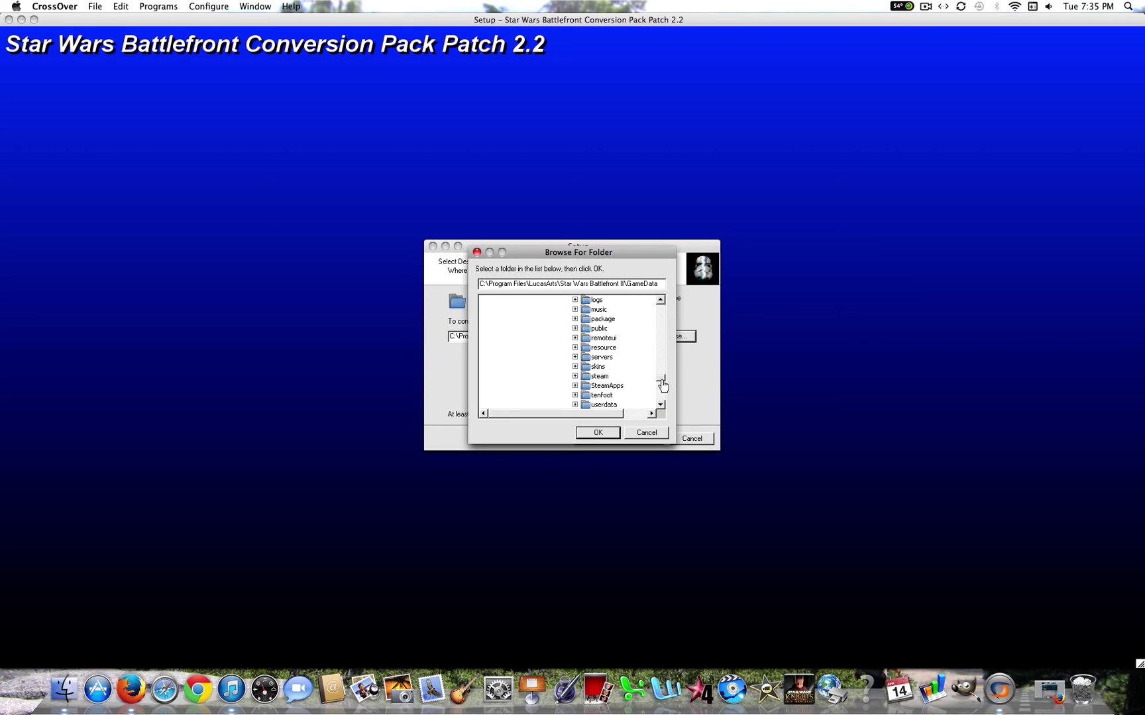
click(575, 386)
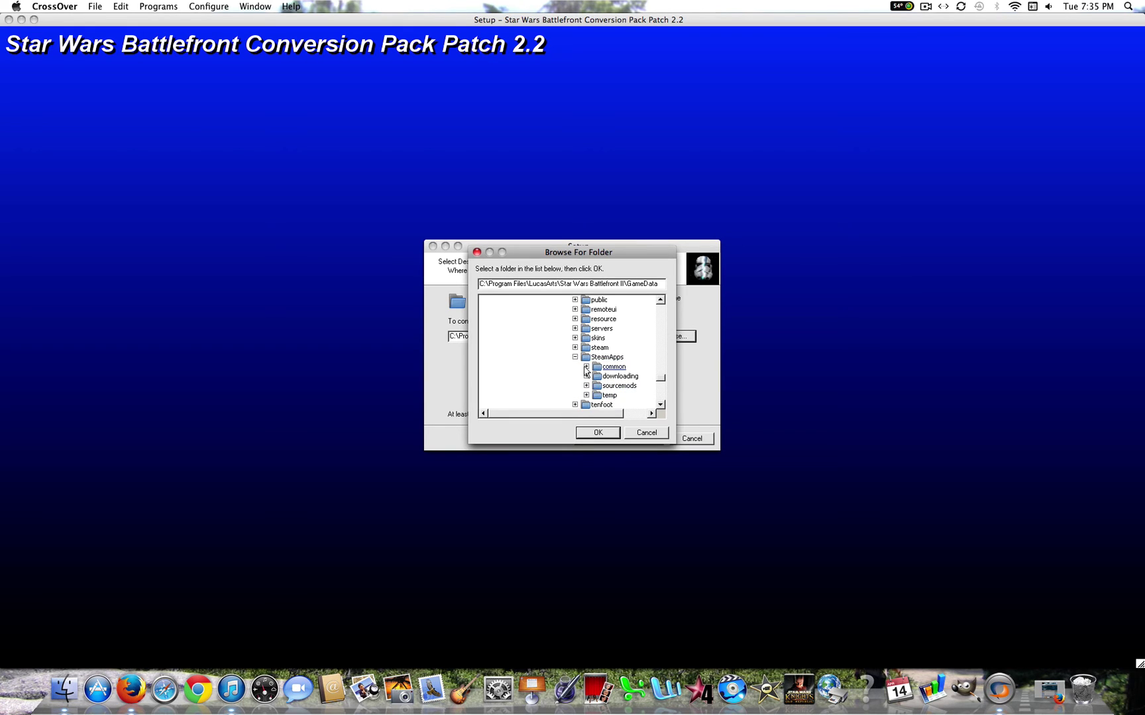
click(586, 366)
click(597, 385)
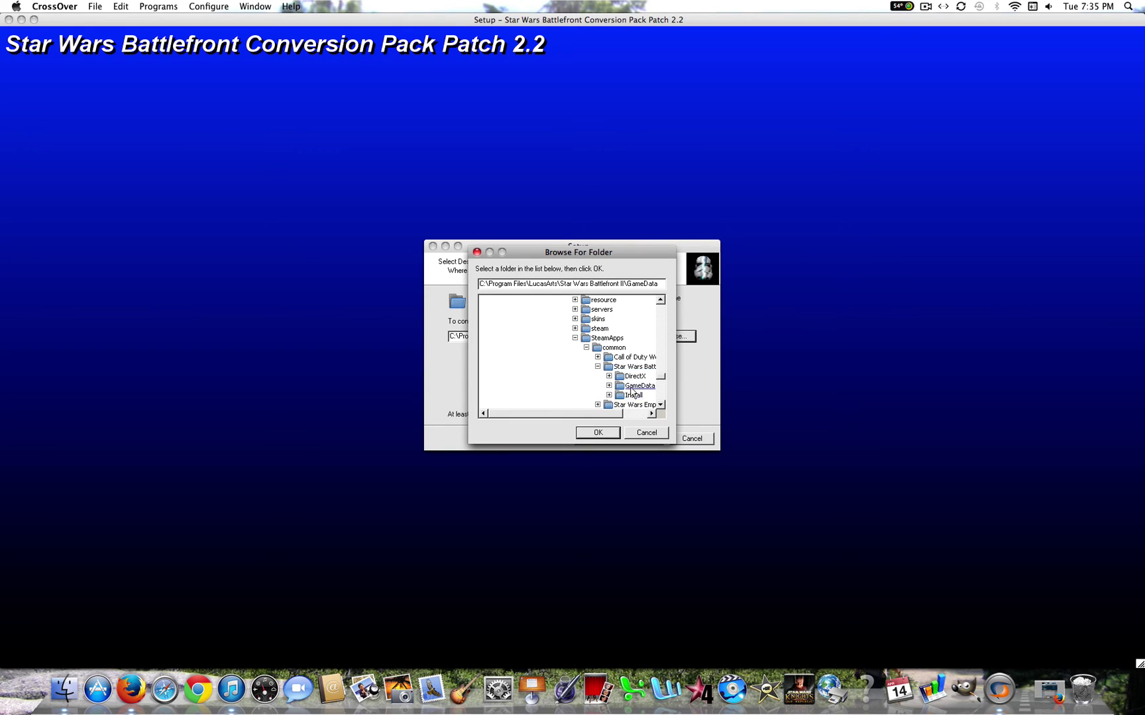
double_click(624, 387)
click(598, 433)
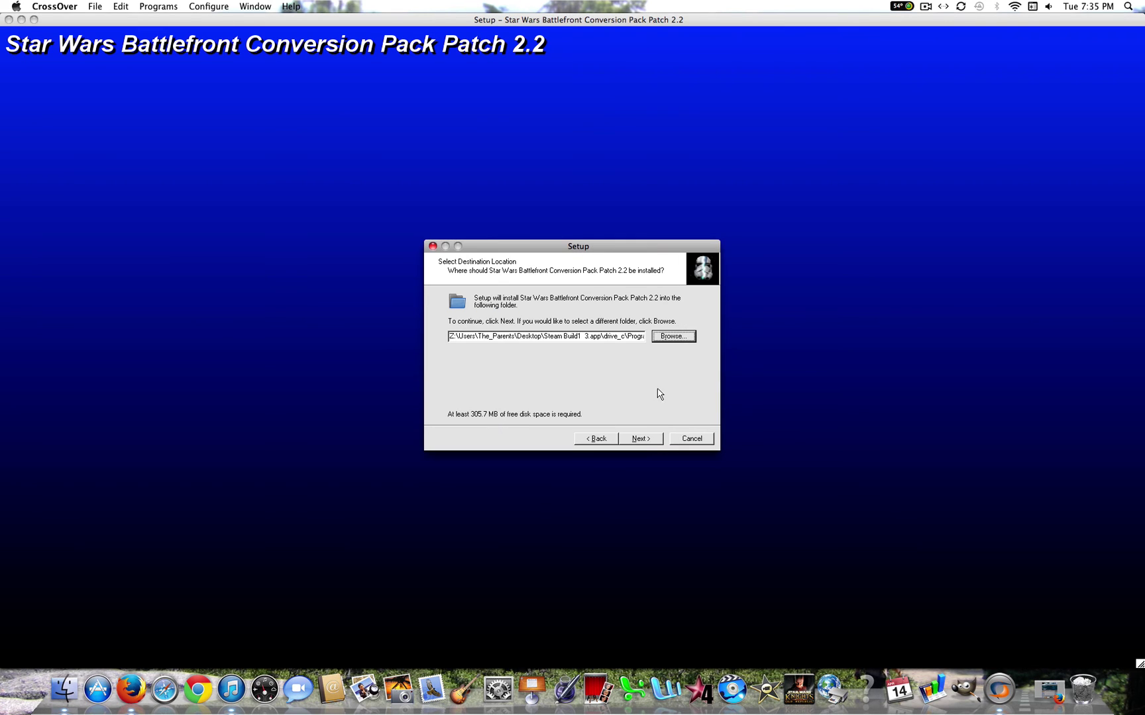
Exit the patch setup and close the finished CrossOver installer
click(691, 440)
click(554, 368)
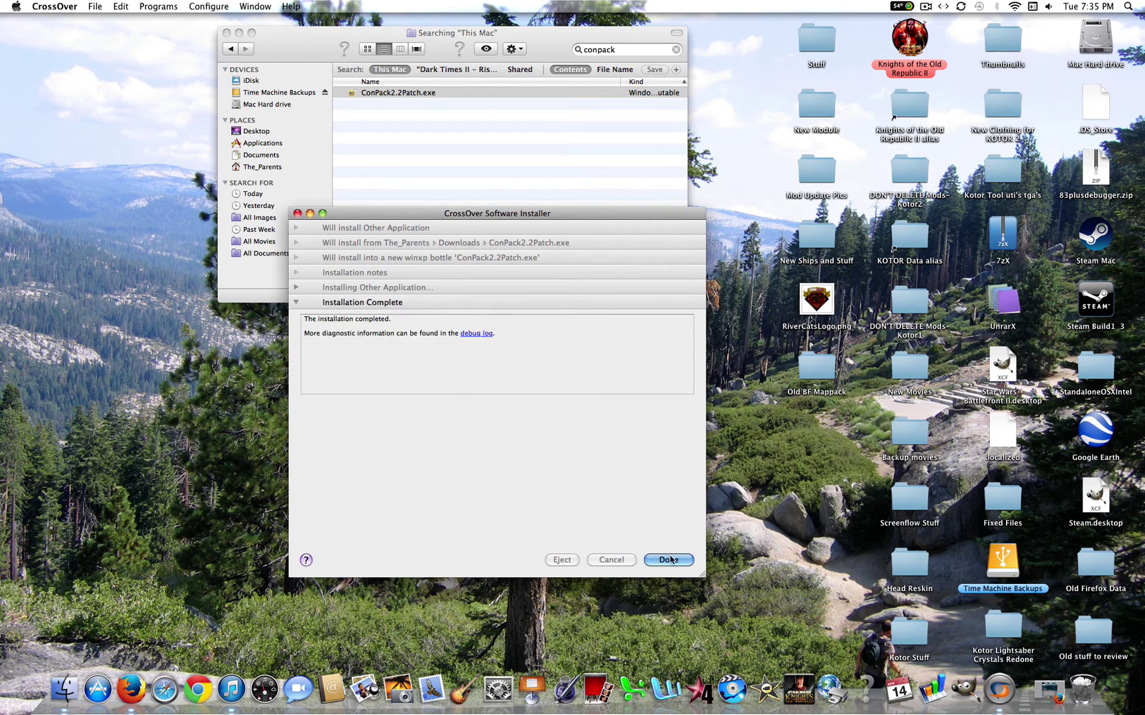
click(669, 560)
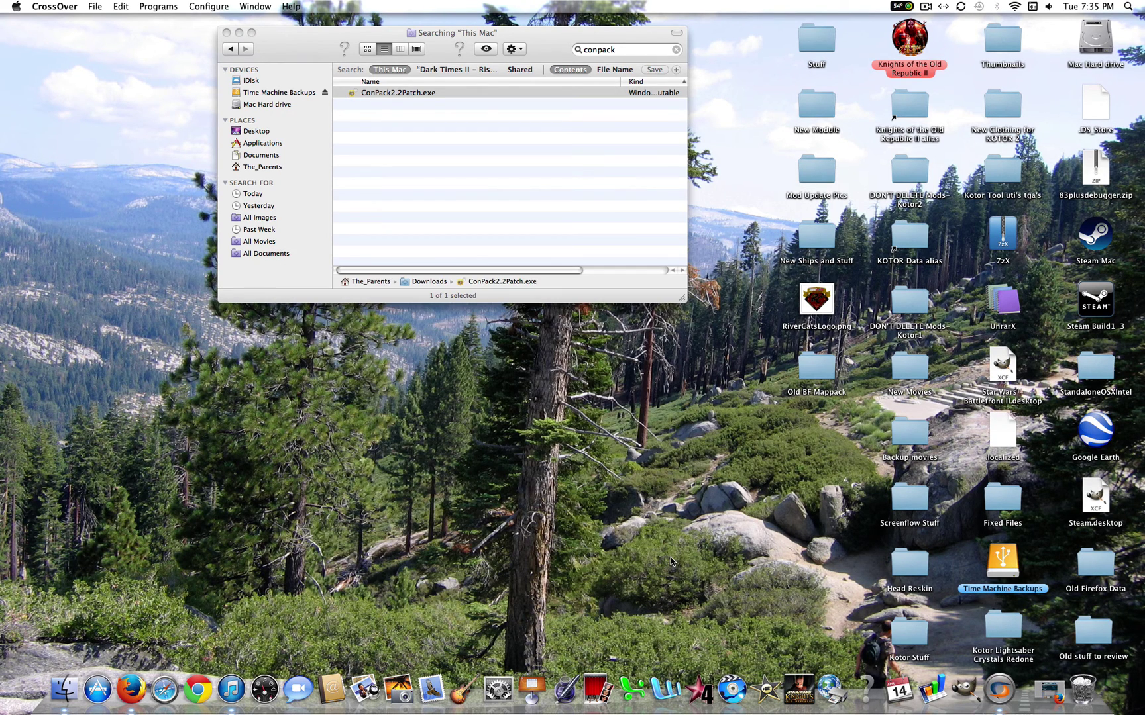
Close the Finder search window and scroll through the Patch 2.2 page in Firefox
click(226, 33)
click(1049, 690)
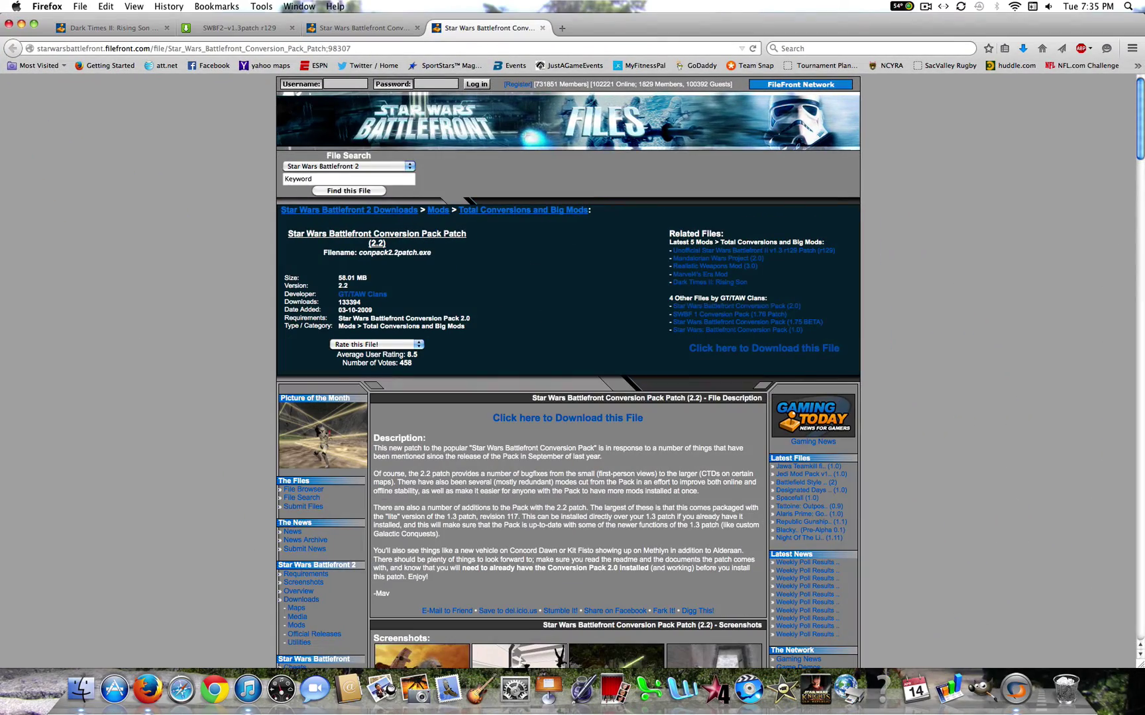
scroll(567, 371, down, 20)
scroll(947, 102, up, 20)
scroll(999, 309, down, 20)
scroll(1061, 399, up, 20)
Open the Marvel4's Era Mod page from Related Files and scroll through its readme
click(712, 280)
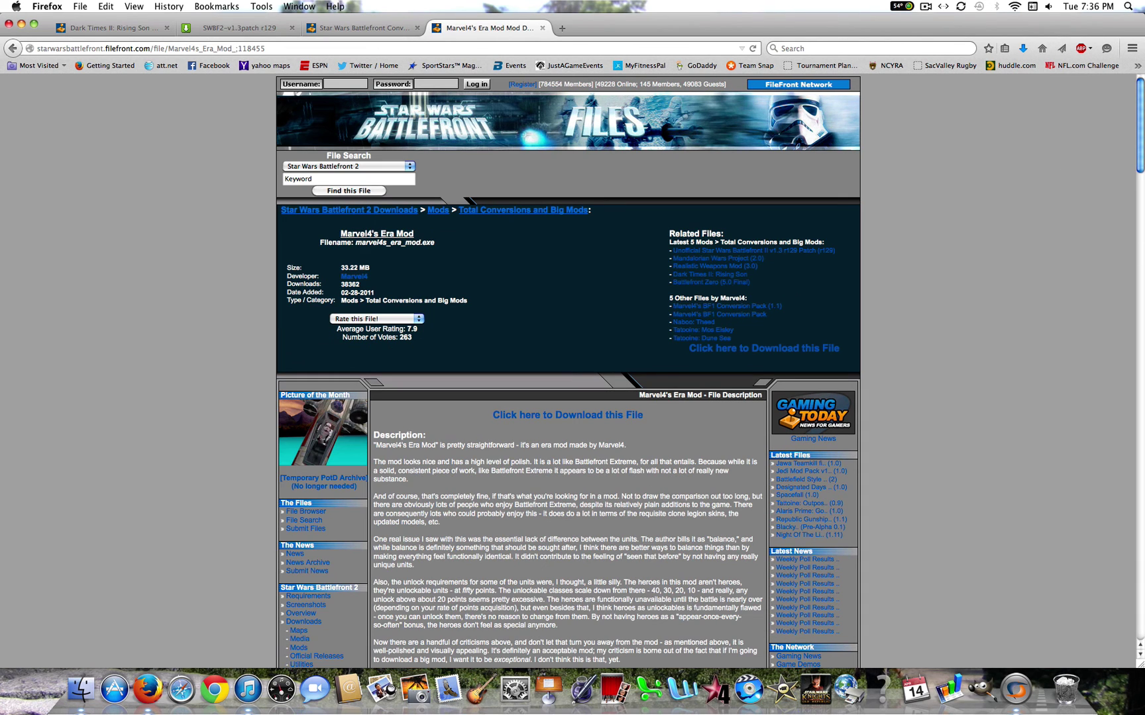
scroll(1128, 190, down, 5)
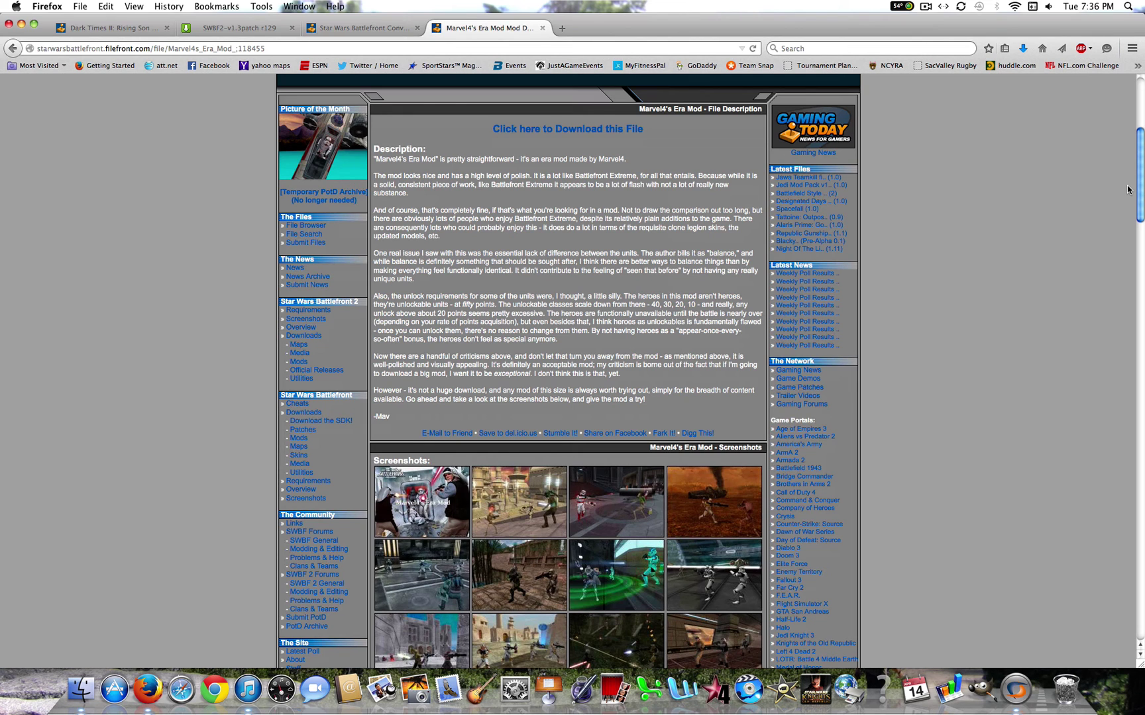
scroll(1036, 282, down, 10)
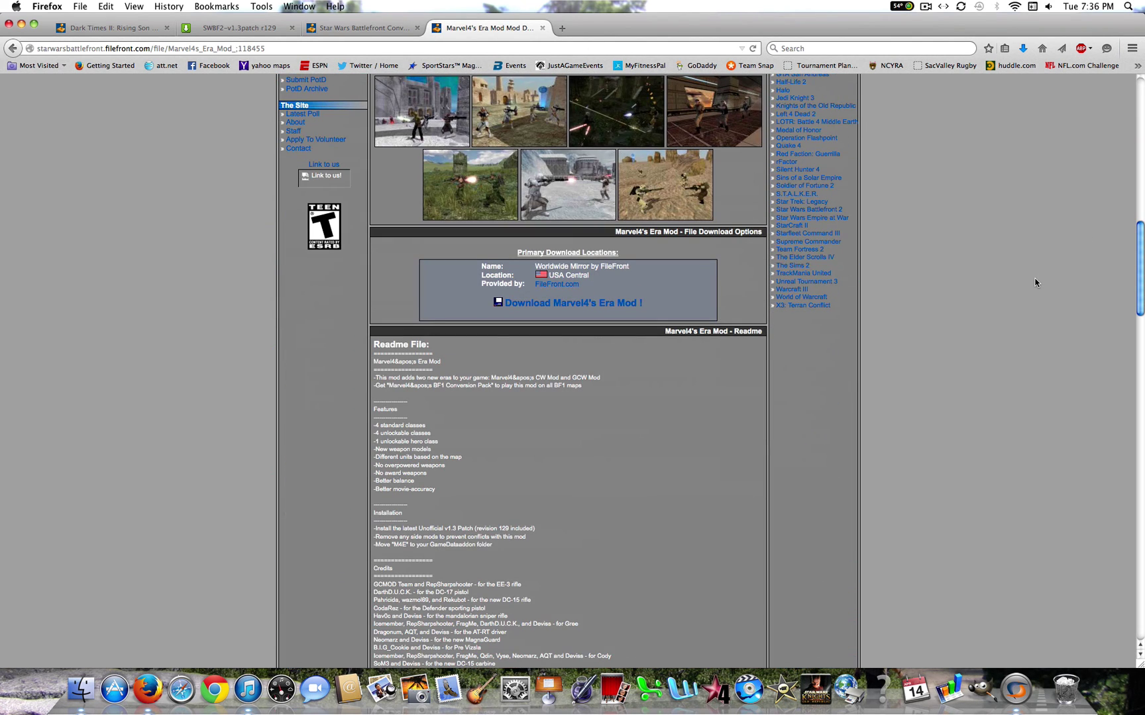
scroll(1035, 282, down, 3)
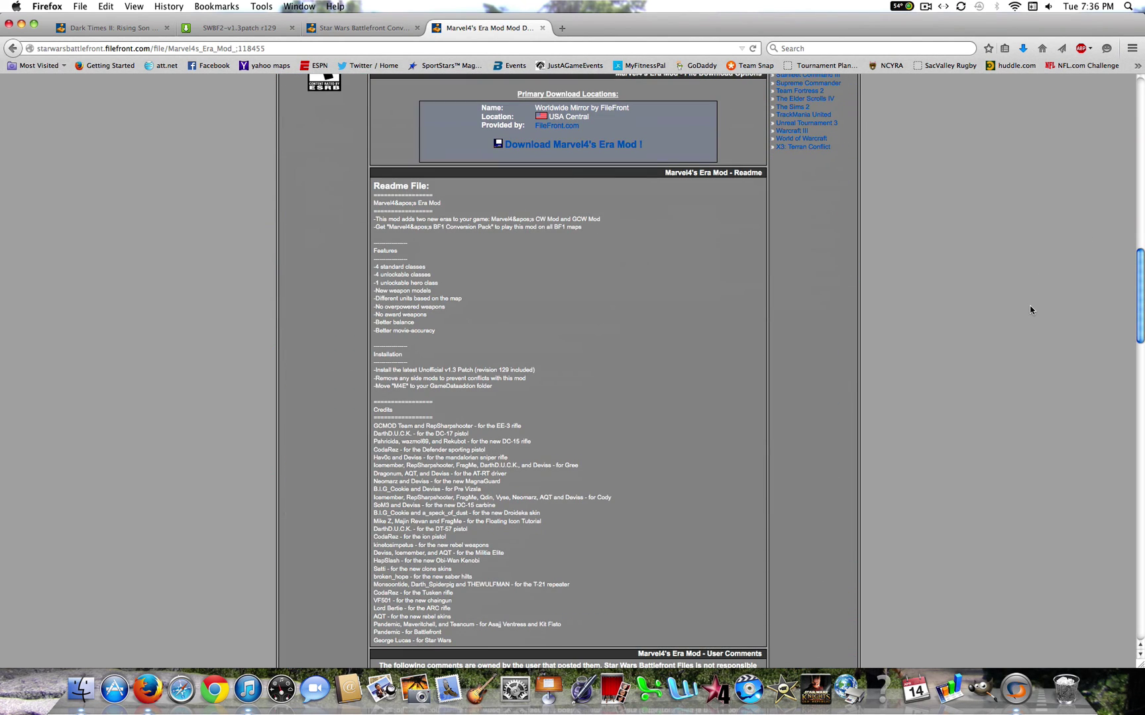
scroll(1030, 310, up, 15)
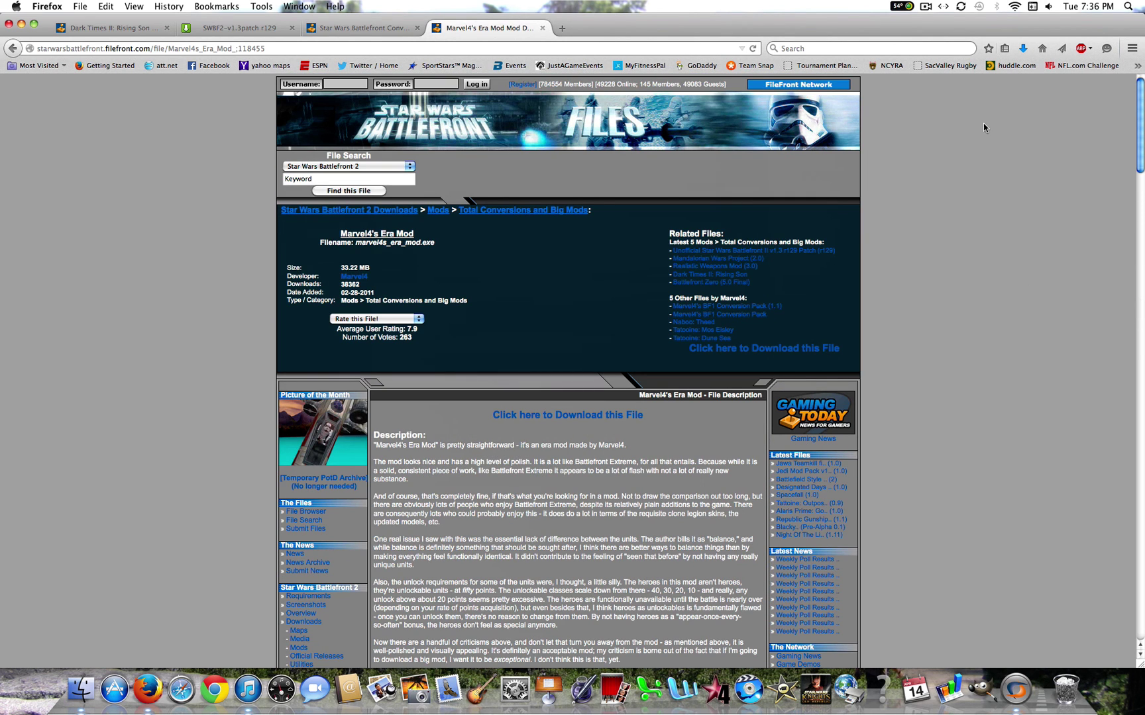